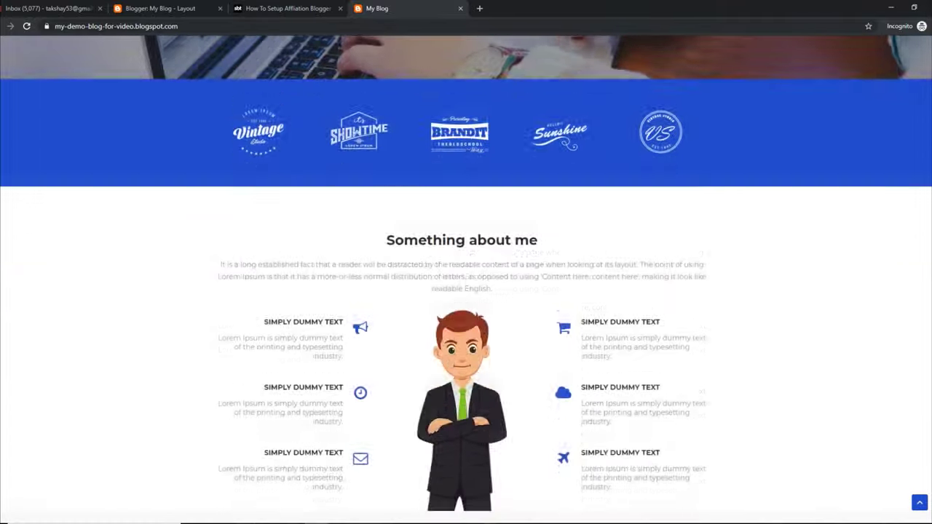
Step: Look through the demo blog's homepage sections, from the intro banner down to the contact form
{"action": "scroll", "coordinate": [466, 291], "scroll_direction": "down", "scroll_amount": 2}
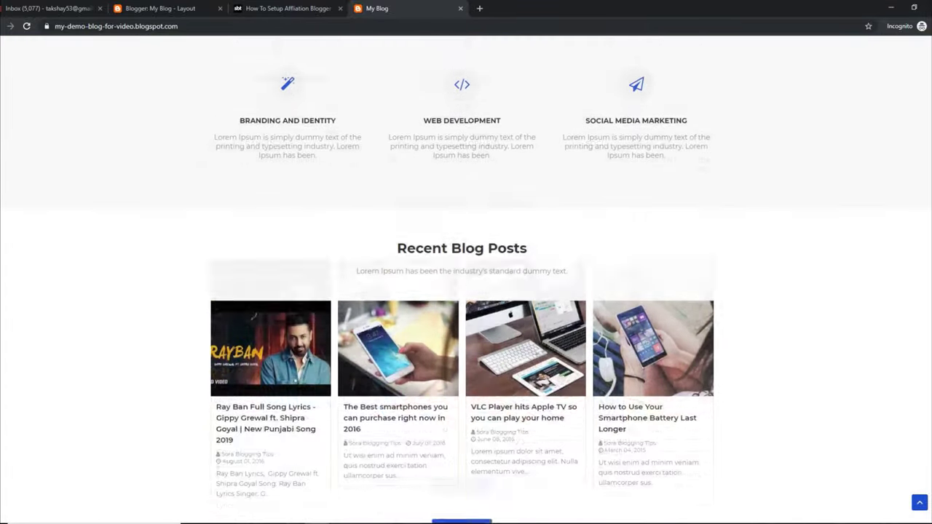
{"action": "scroll", "coordinate": [466, 292], "scroll_direction": "down", "scroll_amount": 6}
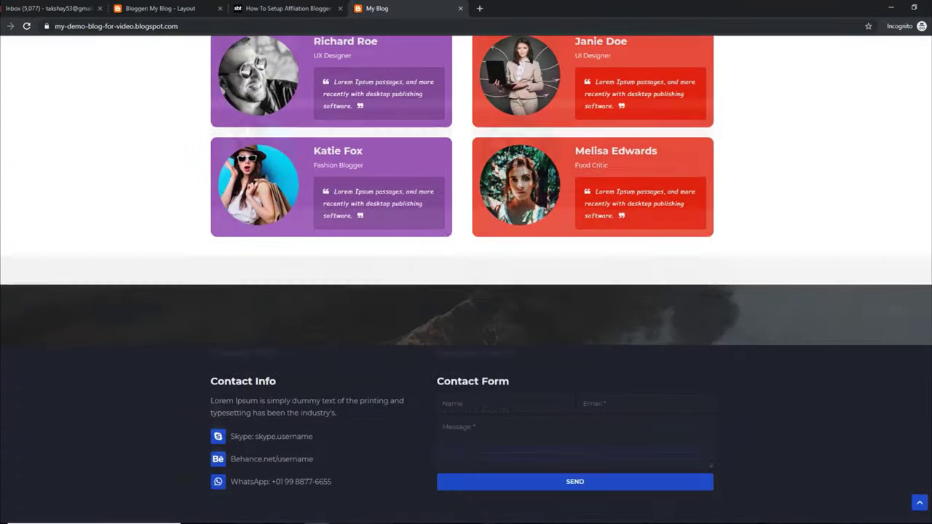
{"action": "scroll", "coordinate": [465, 291], "scroll_direction": "up", "scroll_amount": 4}
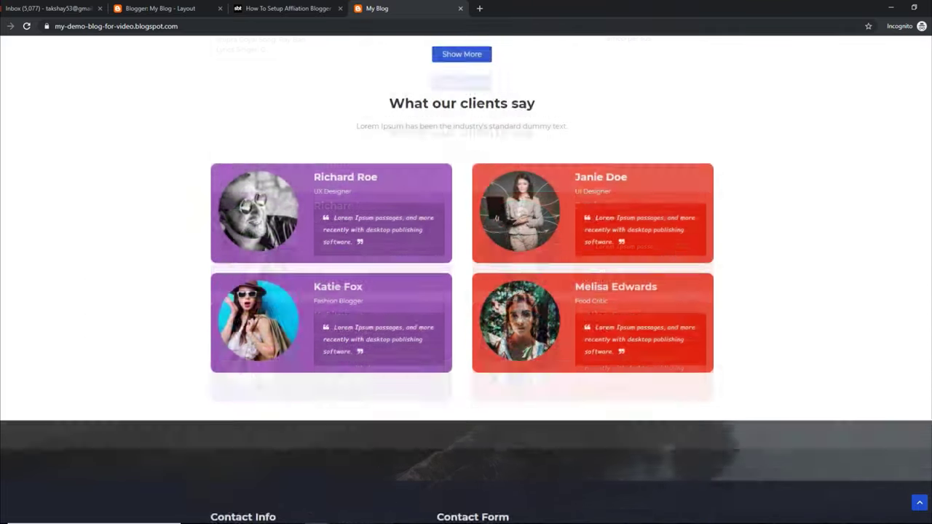
{"action": "scroll", "coordinate": [466, 291], "scroll_direction": "up", "scroll_amount": 13}
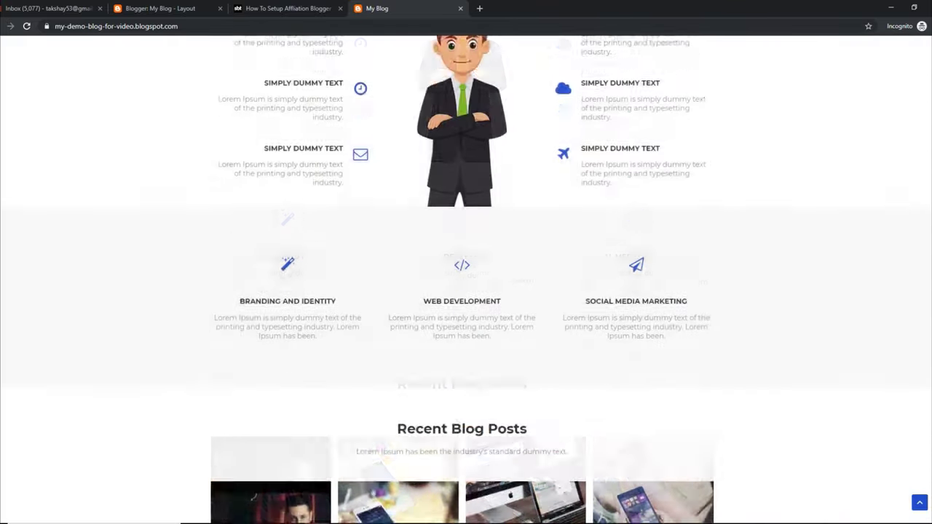
{"action": "scroll", "coordinate": [466, 291], "scroll_direction": "up", "scroll_amount": 6}
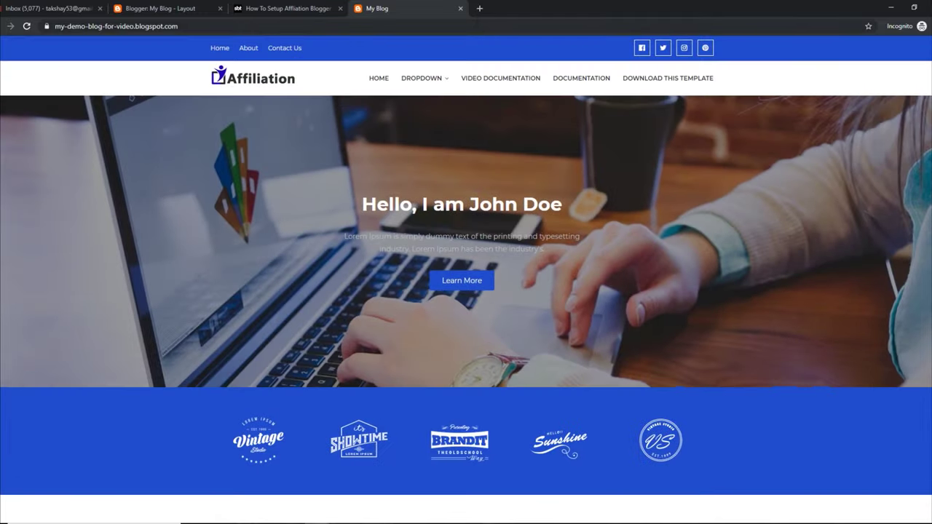
Step: Read the Top Navigation instructions in the Affiliation template setup guide and check the matching links on the demo blog
{"action": "left_click", "coordinate": [345, 6]}
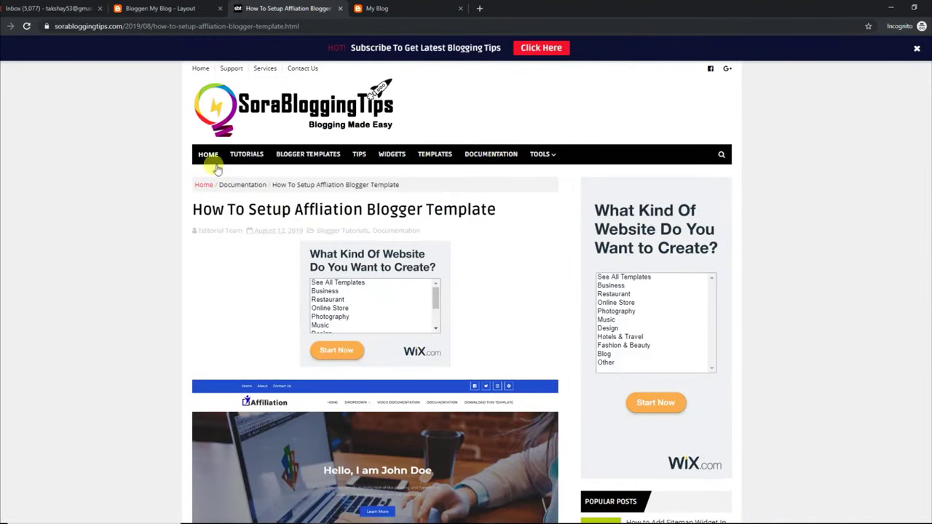
{"action": "left_click_drag", "start_coordinate": [194, 209], "coordinate": [507, 209]}
{"action": "left_click", "coordinate": [531, 259]}
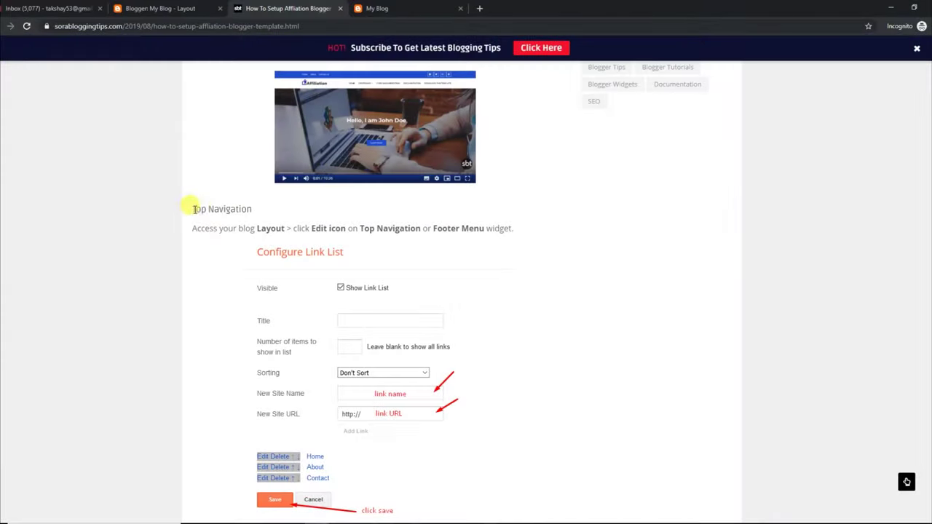
{"action": "left_click_drag", "start_coordinate": [193, 209], "coordinate": [257, 211]}
{"action": "left_click", "coordinate": [194, 228]}
{"action": "left_click_drag", "start_coordinate": [195, 228], "coordinate": [487, 231]}
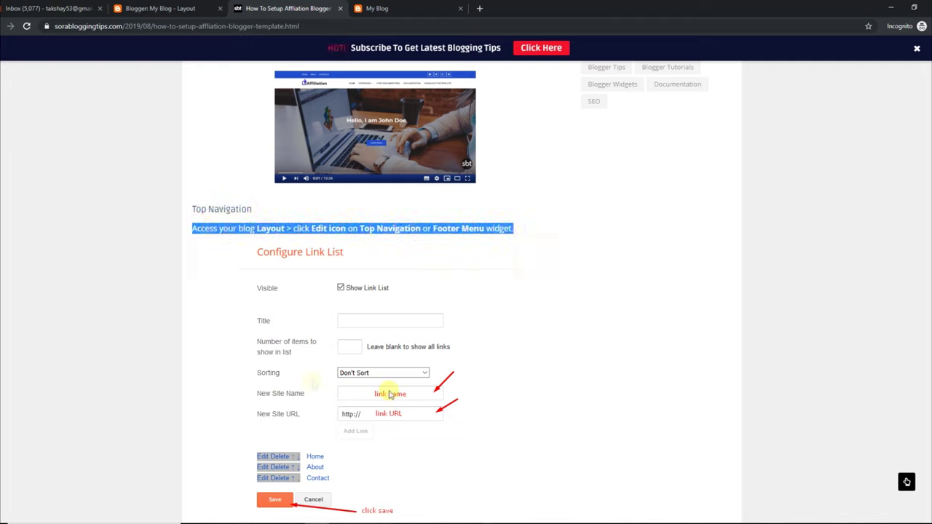
{"action": "left_click", "coordinate": [394, 7]}
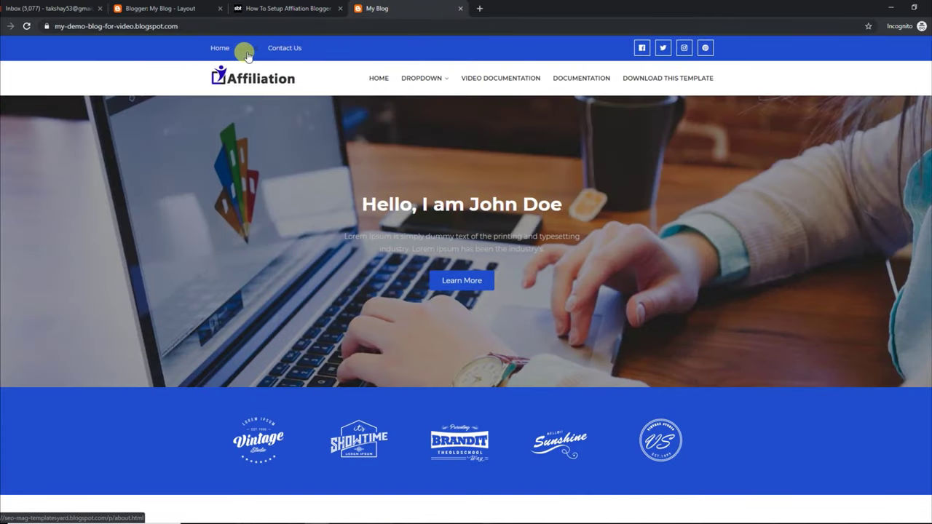
{"action": "left_click", "coordinate": [275, 7]}
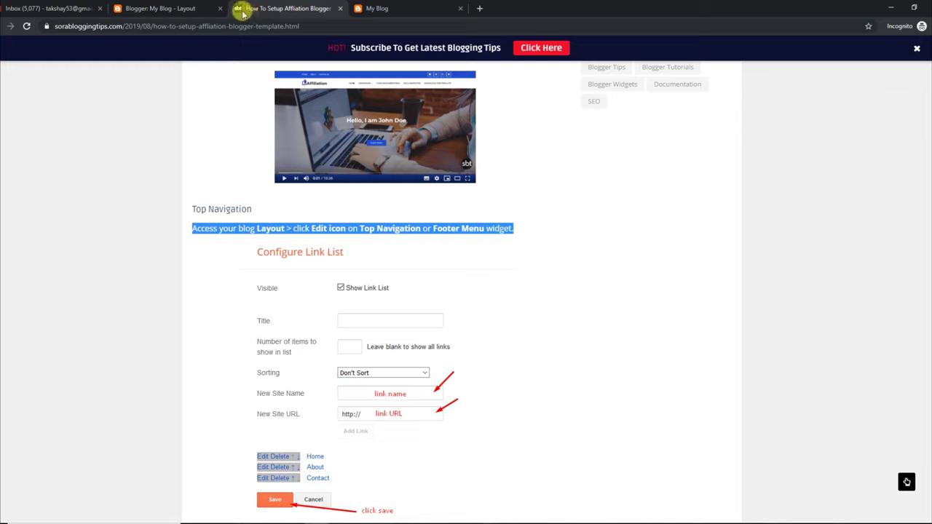
Step: In the Blogger layout, delete the Home link from the Top Navigation link list, save it, and reload the blog
{"action": "left_click", "coordinate": [187, 8]}
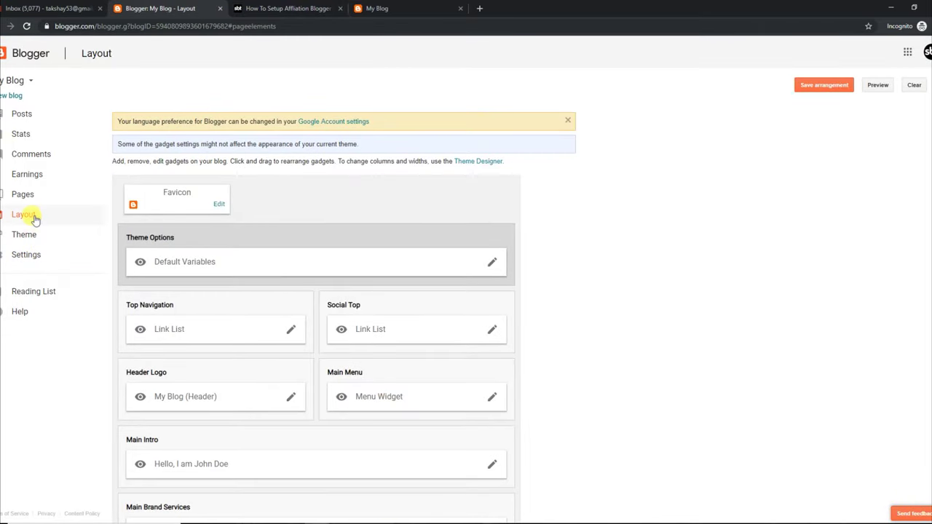
{"action": "left_click", "coordinate": [291, 332]}
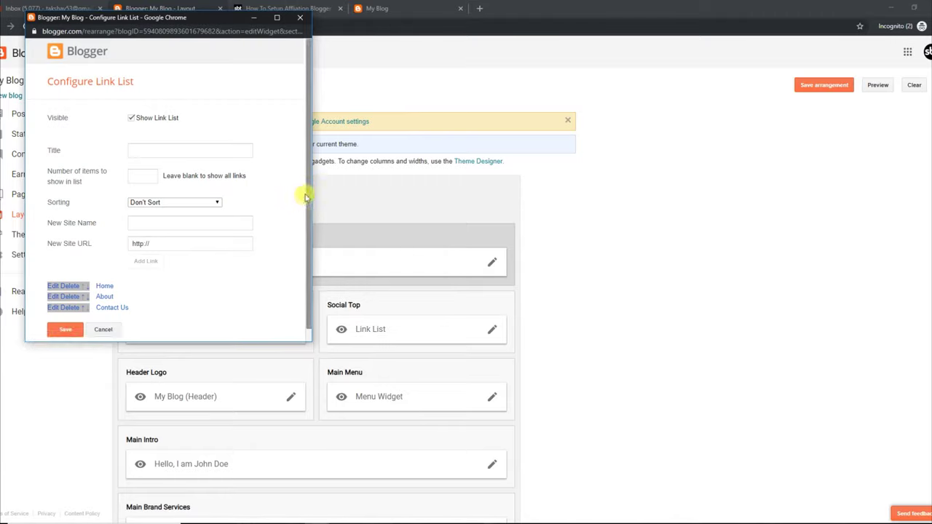
{"action": "scroll", "coordinate": [306, 226], "scroll_direction": "down", "scroll_amount": 1}
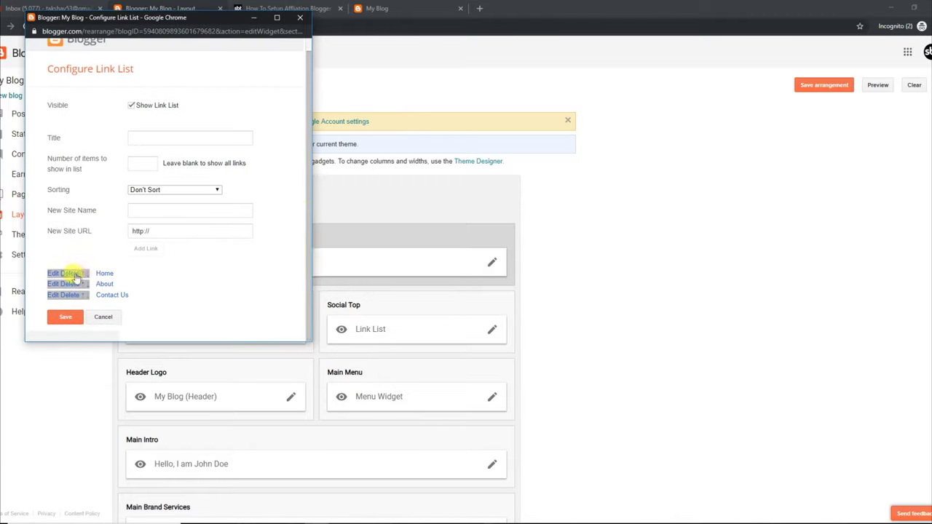
{"action": "left_click", "coordinate": [69, 318]}
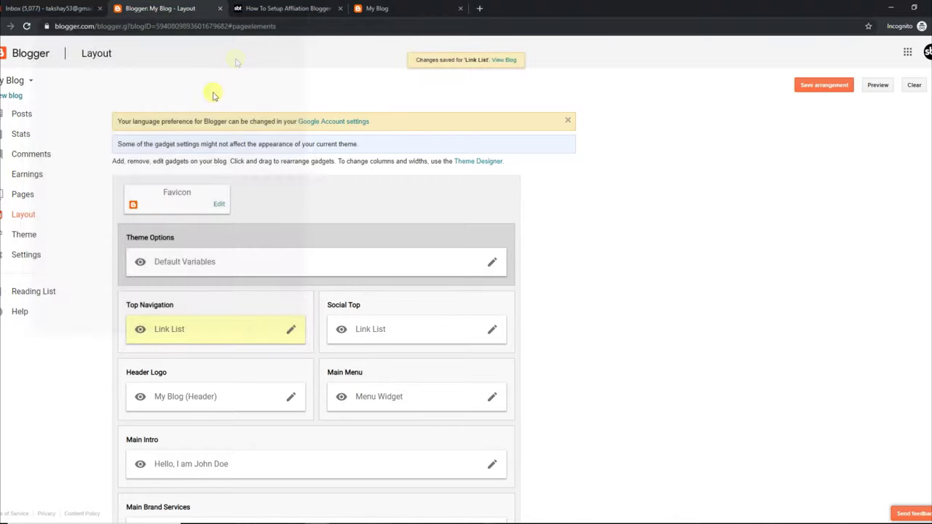
{"action": "left_click", "coordinate": [358, 10]}
{"action": "left_click", "coordinate": [27, 26]}
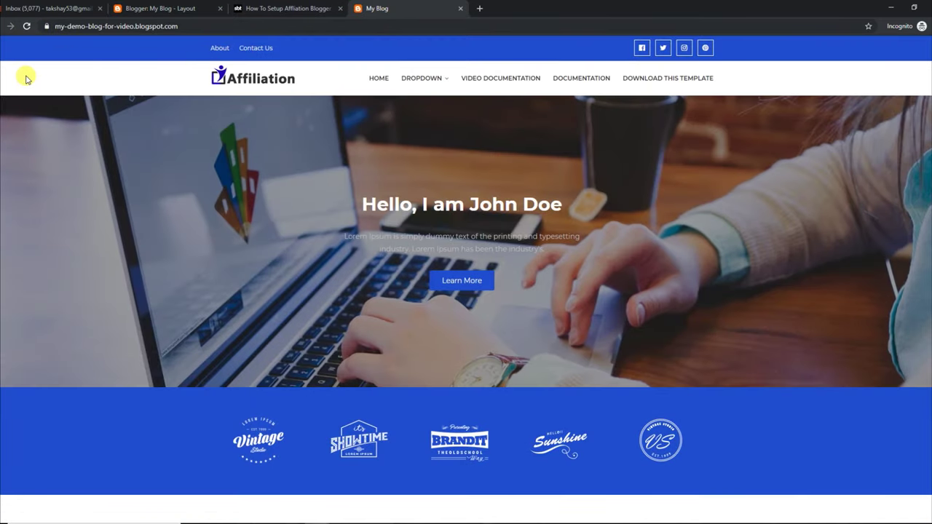
Step: Add a link named Home to the Top Navigation link list in the Blogger layout, save it, and reload the blog
{"action": "left_click", "coordinate": [158, 8]}
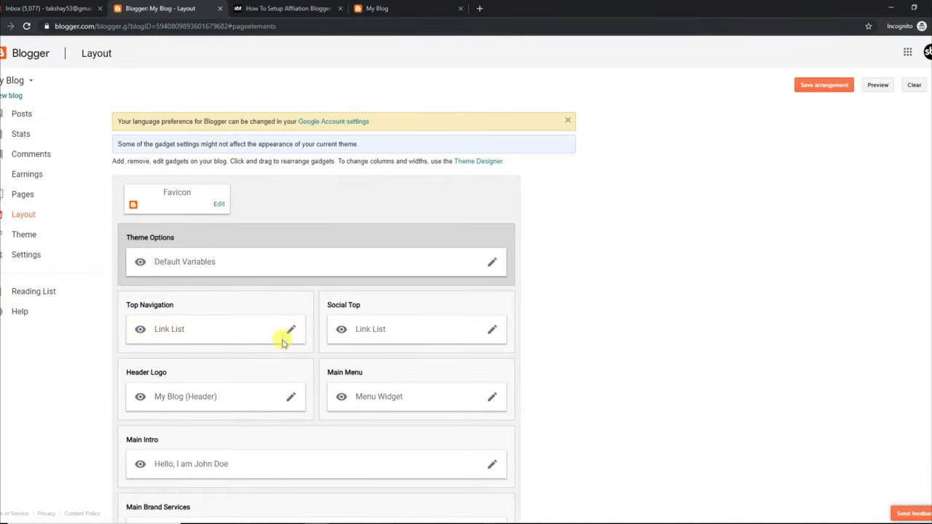
{"action": "left_click", "coordinate": [290, 330]}
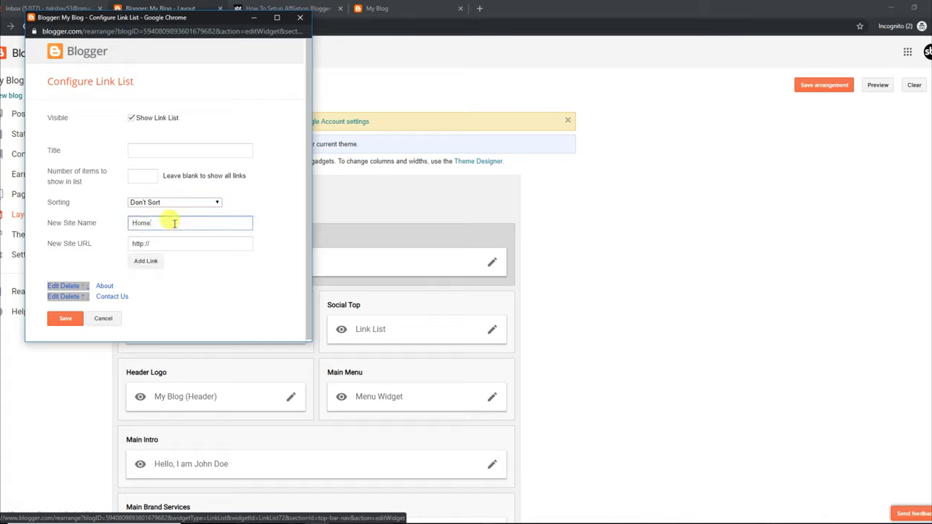
{"action": "left_click", "coordinate": [145, 261]}
{"action": "left_click", "coordinate": [75, 330]}
{"action": "key", "text": "ctrl+4"}
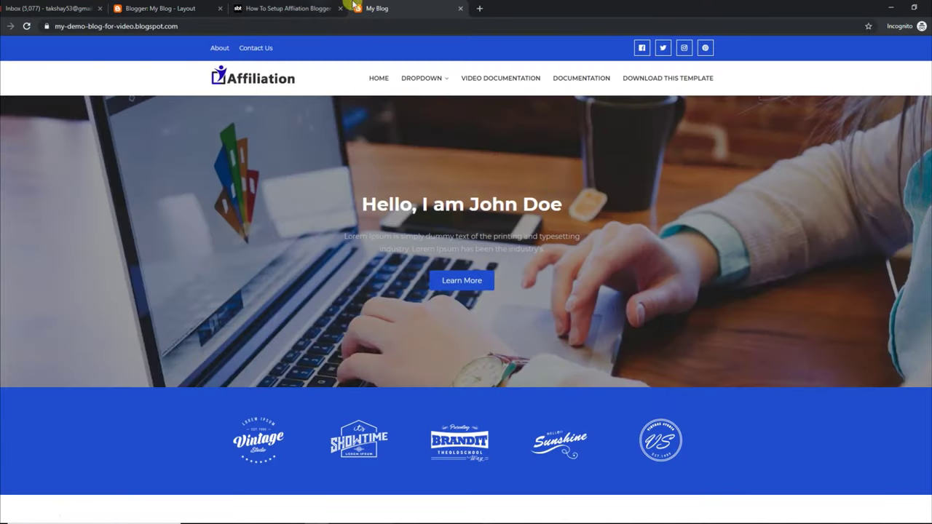
{"action": "left_click", "coordinate": [26, 27]}
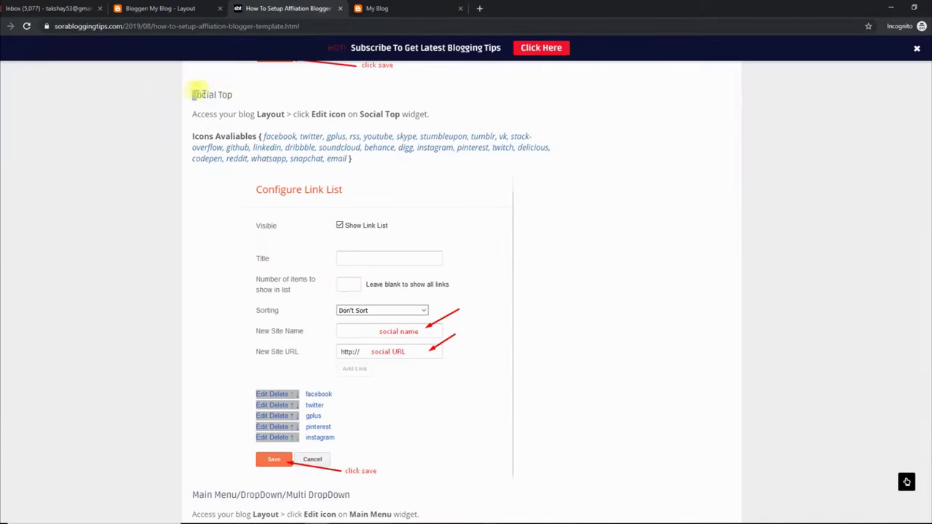
Step: Read the setup guide's Social Top instructions and available icon names, and check the social icons on the demo blog
{"action": "left_click_drag", "start_coordinate": [191, 114], "coordinate": [430, 115]}
{"action": "left_click", "coordinate": [206, 139]}
{"action": "left_click_drag", "start_coordinate": [192, 136], "coordinate": [369, 165]}
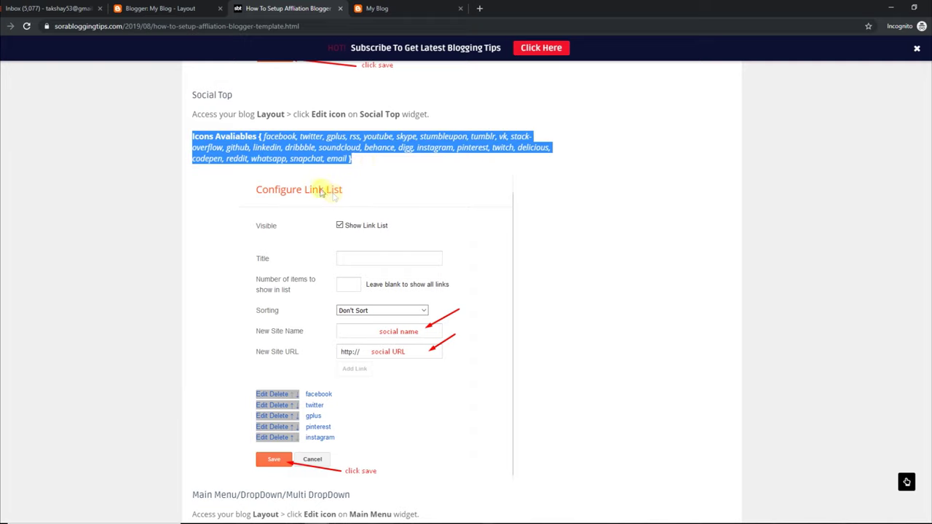
{"action": "left_click", "coordinate": [398, 173]}
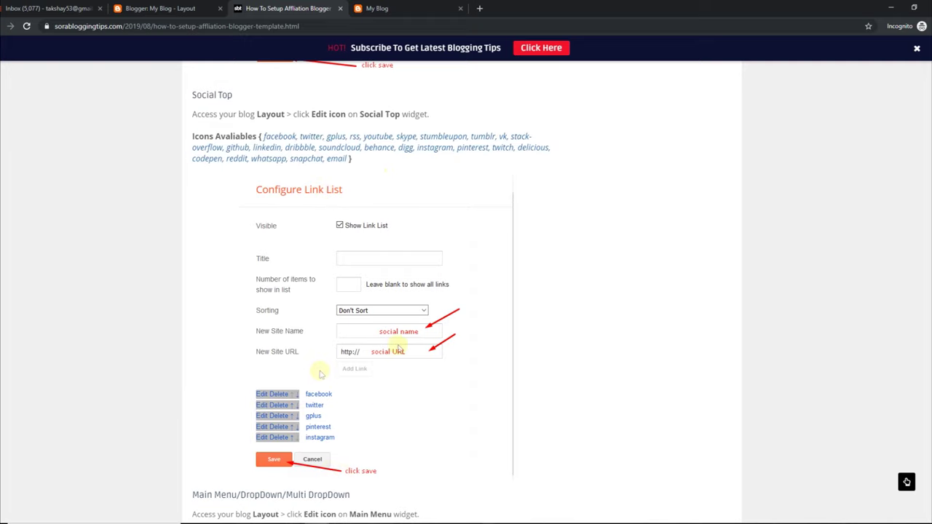
{"action": "left_click", "coordinate": [379, 8]}
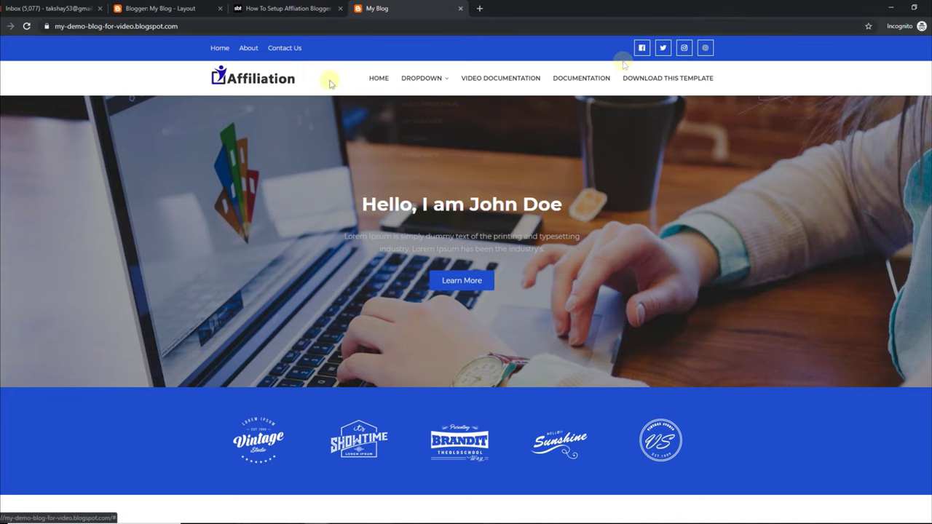
Step: In the Blogger layout, delete the facebook link from the Social Top link list, save it, and reload the blog
{"action": "left_click", "coordinate": [167, 8]}
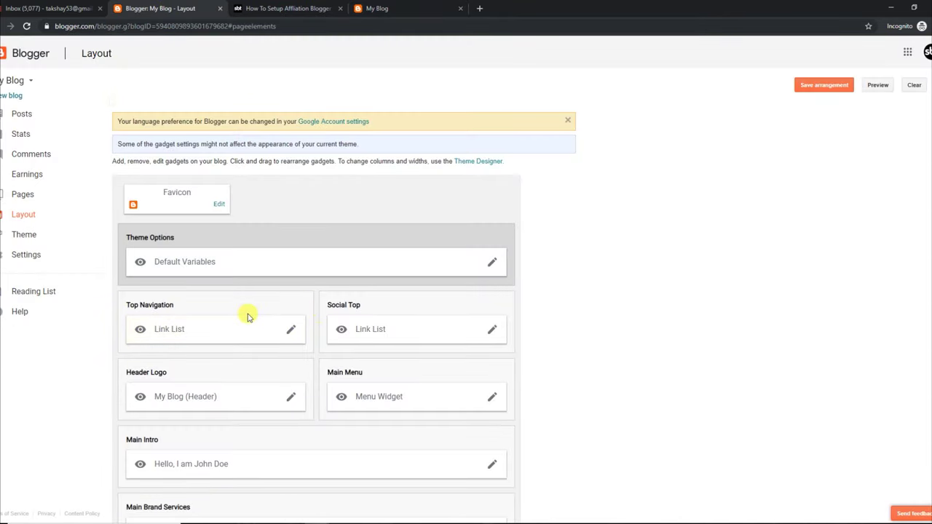
{"action": "left_click", "coordinate": [493, 332]}
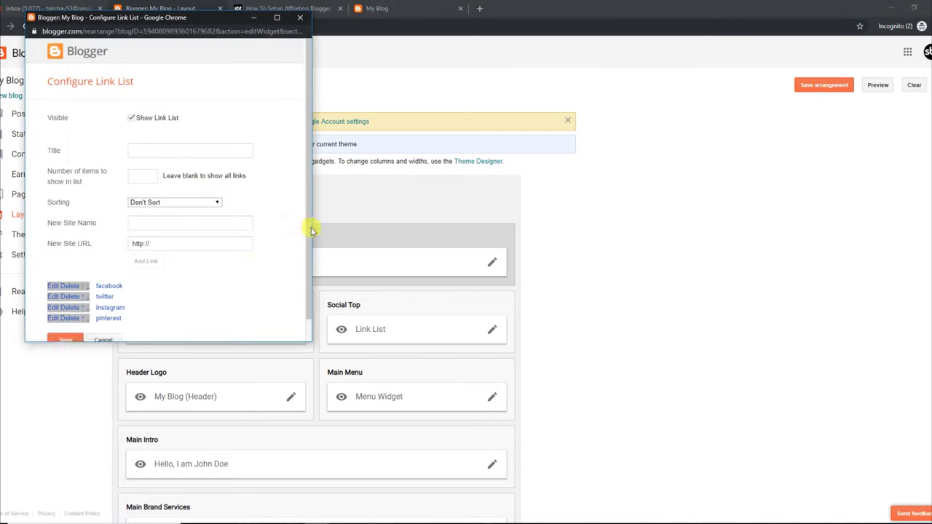
{"action": "scroll", "coordinate": [306, 231], "scroll_direction": "down", "scroll_amount": 1}
{"action": "left_click", "coordinate": [73, 263]}
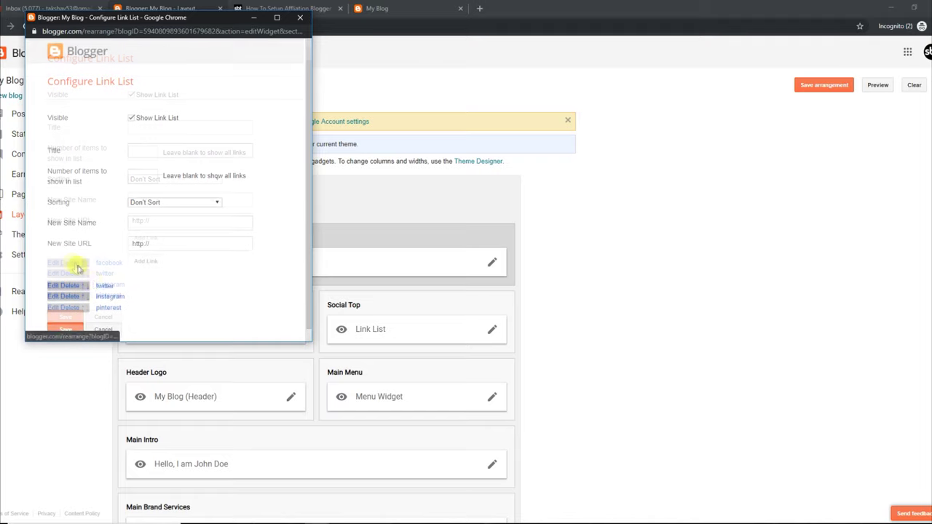
{"action": "left_click", "coordinate": [65, 329]}
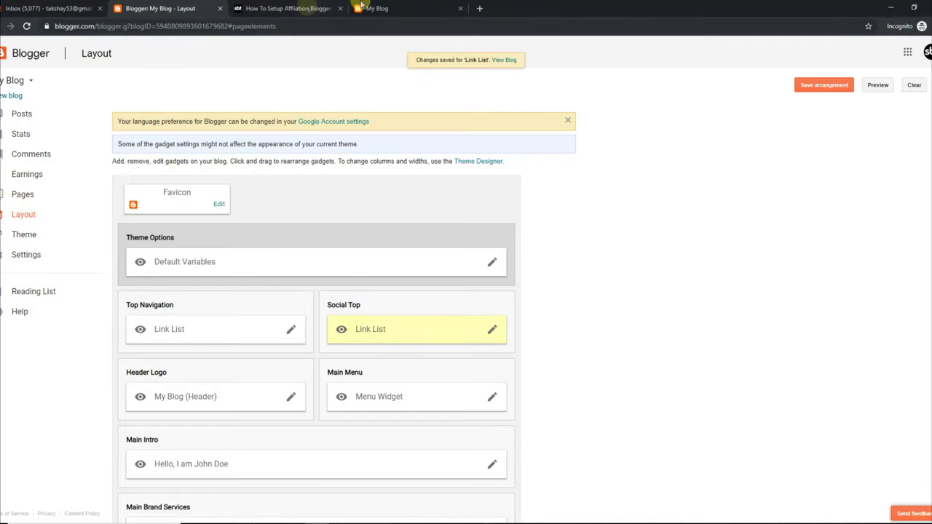
{"action": "left_click", "coordinate": [378, 8]}
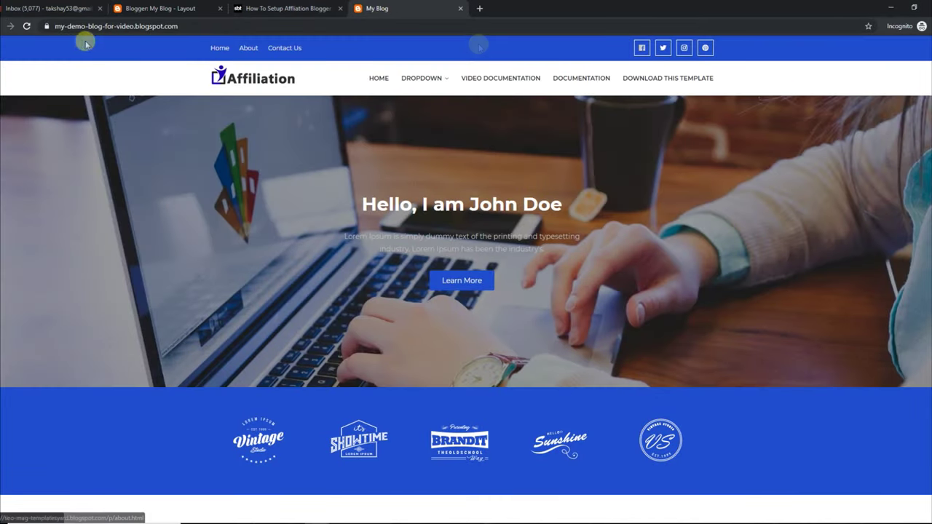
{"action": "left_click", "coordinate": [27, 26]}
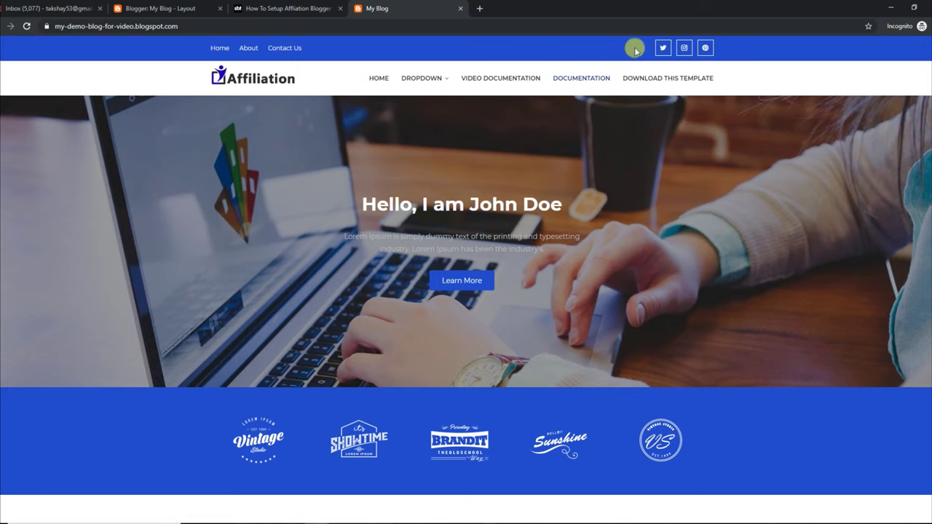
Step: Add a link named facebook to the Social Top link list in the Blogger layout, save it, and reload the blog
{"action": "left_click", "coordinate": [159, 9]}
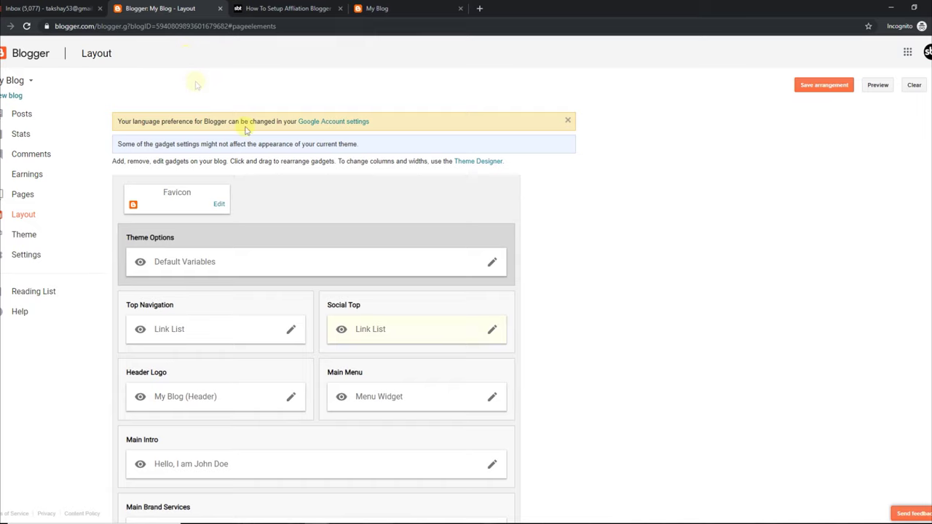
{"action": "left_click", "coordinate": [491, 331]}
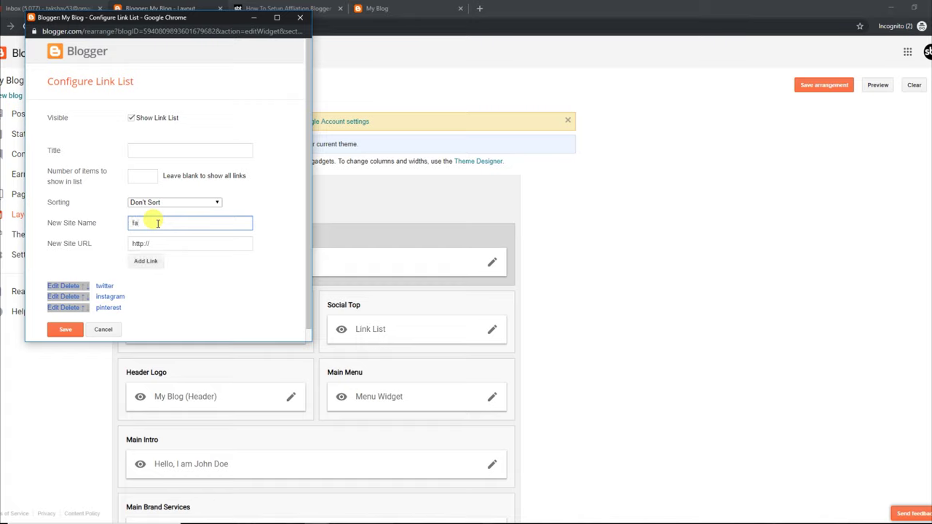
{"action": "left_click", "coordinate": [154, 268]}
{"action": "left_click", "coordinate": [77, 340]}
{"action": "left_click", "coordinate": [288, 13]}
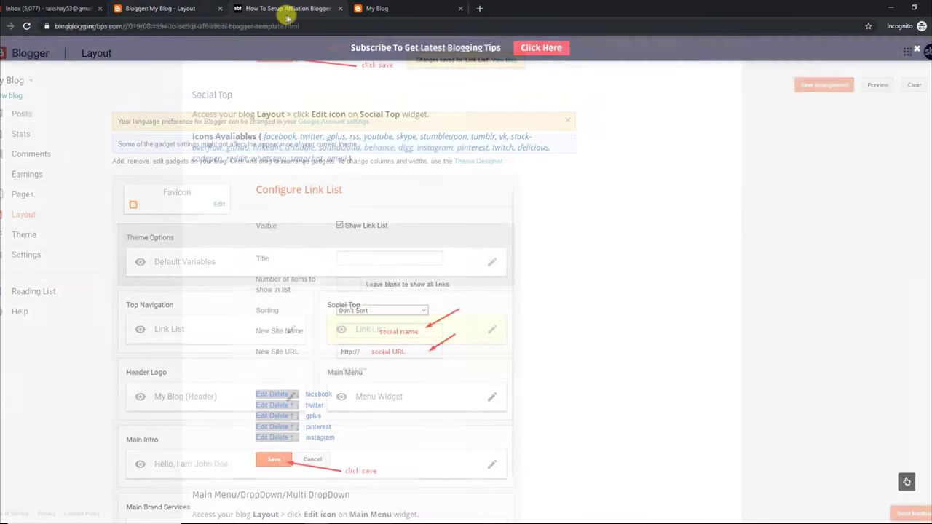
{"action": "left_click", "coordinate": [377, 8]}
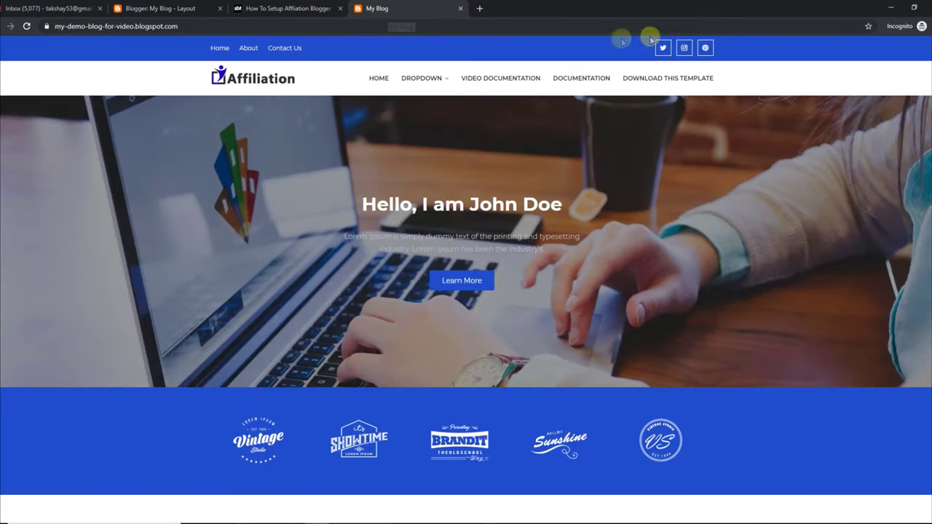
{"action": "left_click", "coordinate": [26, 27]}
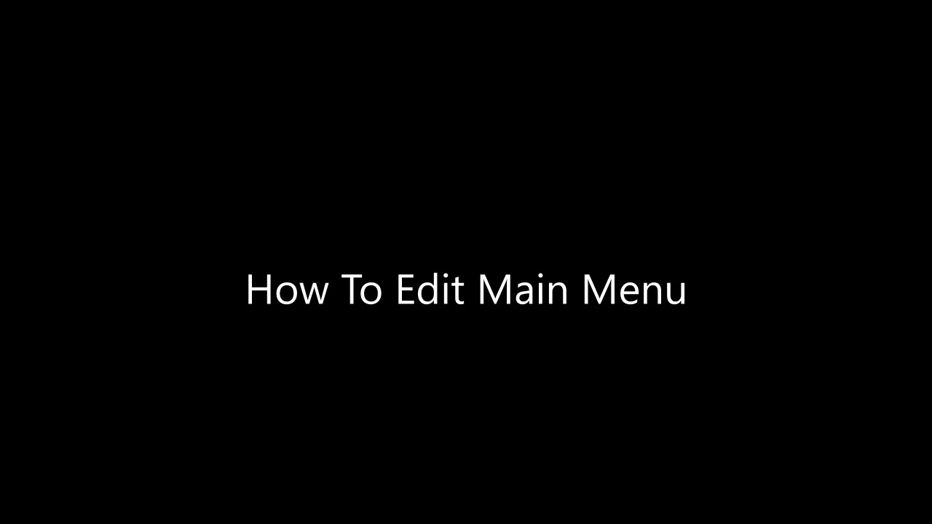
Step: Read the setup guide's Main Menu instructions on normal, one-underscore and two-underscore links, and check the DropDown and Multi DropDown menus on the demo blog
{"action": "left_click_drag", "start_coordinate": [192, 143], "coordinate": [361, 146]}
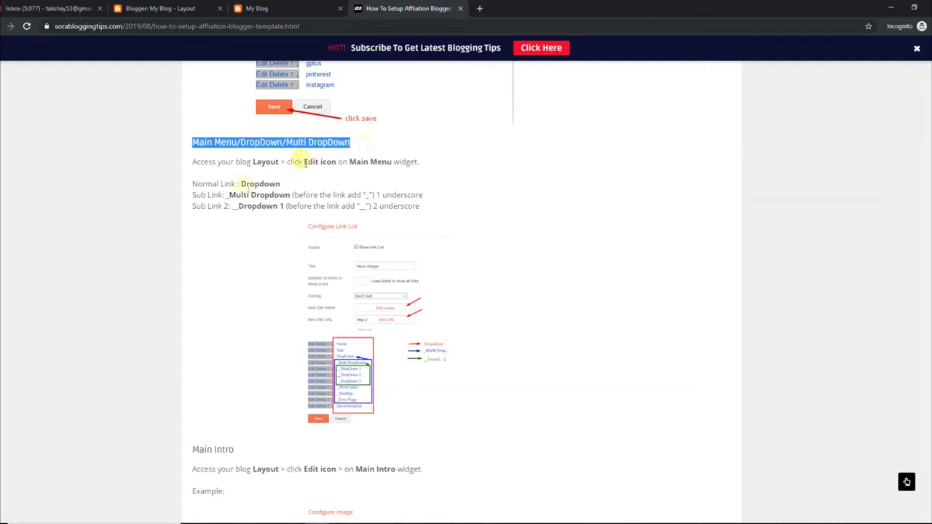
{"action": "left_click", "coordinate": [195, 156]}
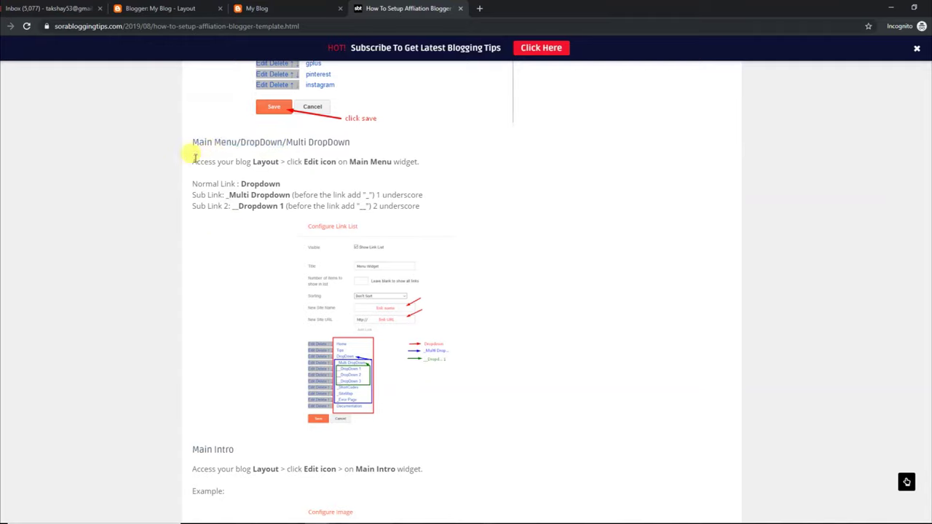
{"action": "left_click_drag", "start_coordinate": [203, 161], "coordinate": [439, 163]}
{"action": "left_click", "coordinate": [236, 249]}
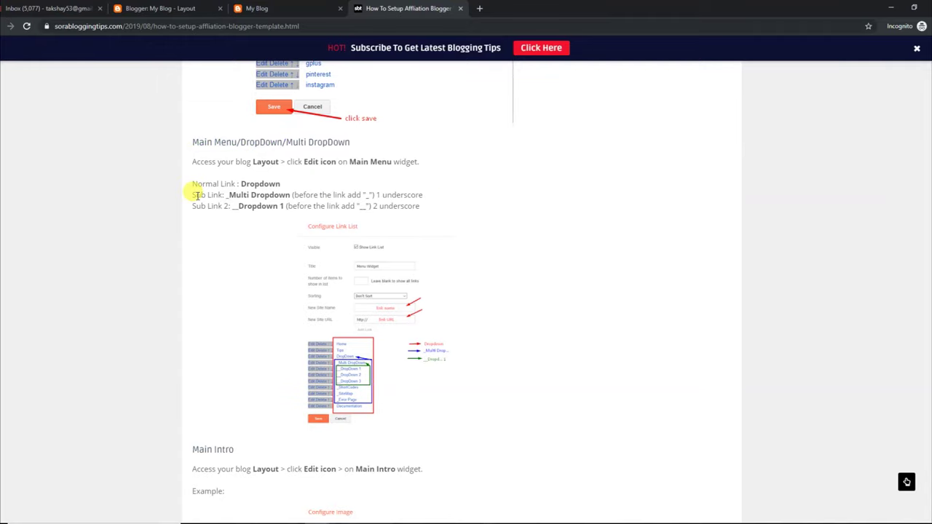
{"action": "left_click_drag", "start_coordinate": [194, 184], "coordinate": [305, 183]}
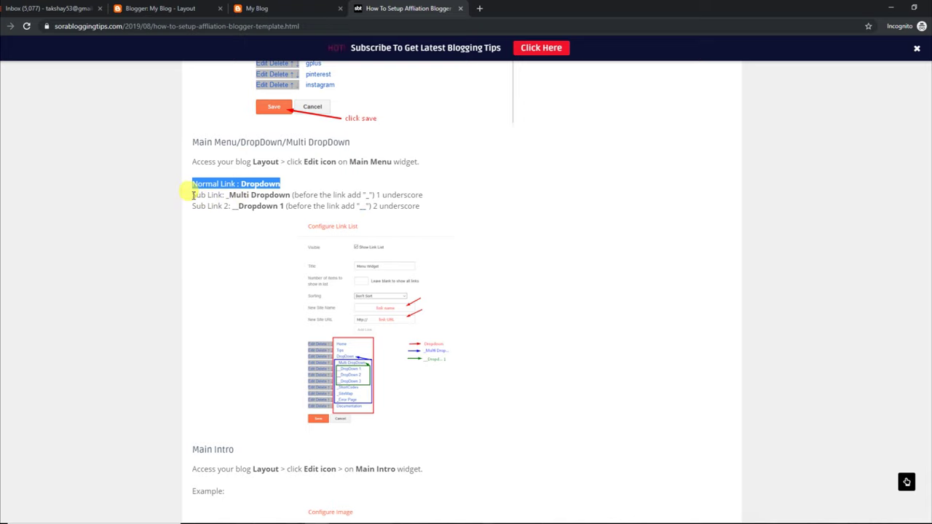
{"action": "left_click_drag", "start_coordinate": [194, 195], "coordinate": [427, 196]}
{"action": "left_click_drag", "start_coordinate": [193, 204], "coordinate": [429, 207]}
{"action": "left_click", "coordinate": [479, 244]}
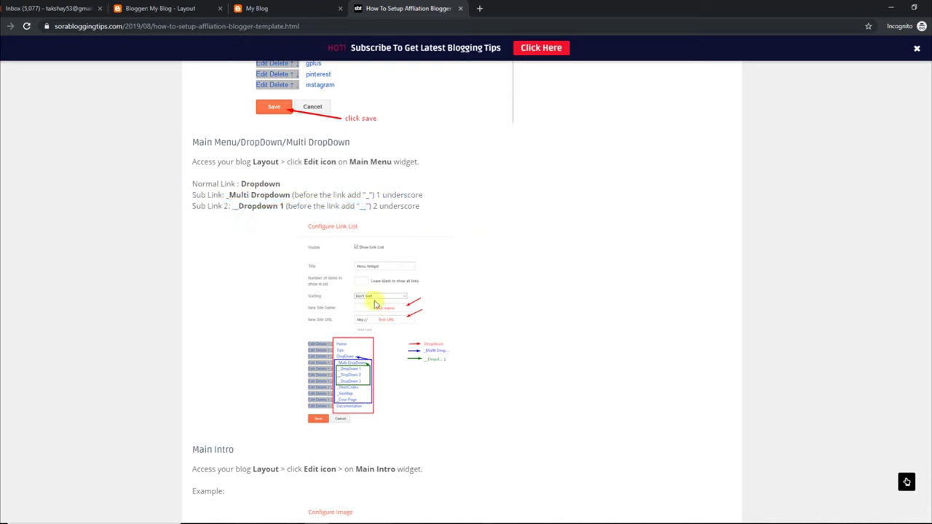
{"action": "left_click", "coordinate": [291, 9]}
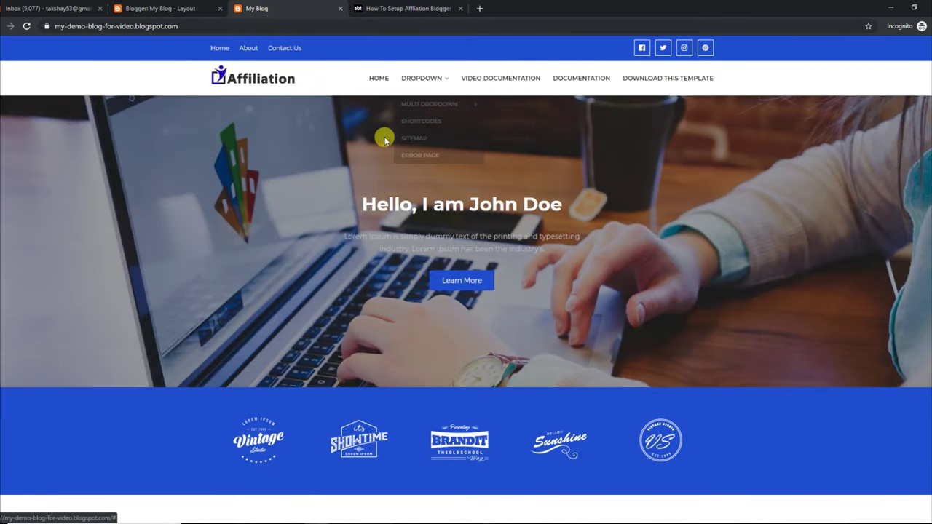
{"action": "mouse_move", "coordinate": [422, 79]}
{"action": "mouse_move", "coordinate": [430, 106]}
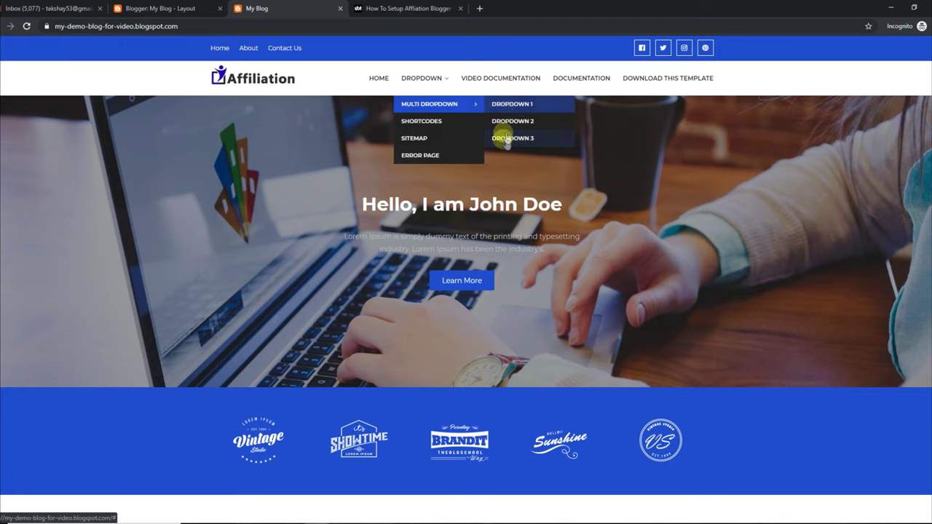
Step: In the Blogger layout, rename the __DropDown 1 link of the Main Menu widget to __Link 1 and save the widget
{"action": "left_click", "coordinate": [165, 8]}
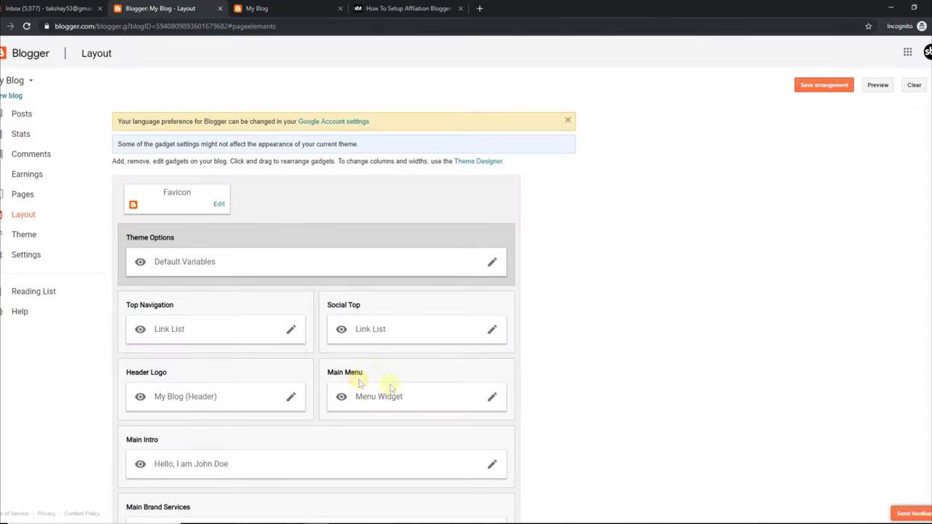
{"action": "left_click", "coordinate": [492, 401]}
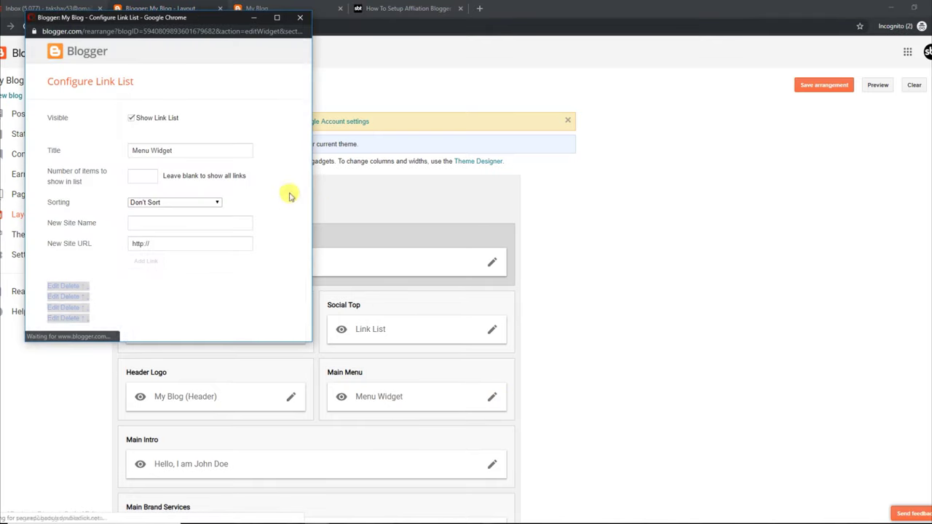
{"action": "scroll", "coordinate": [306, 219], "scroll_direction": "down", "scroll_amount": 1}
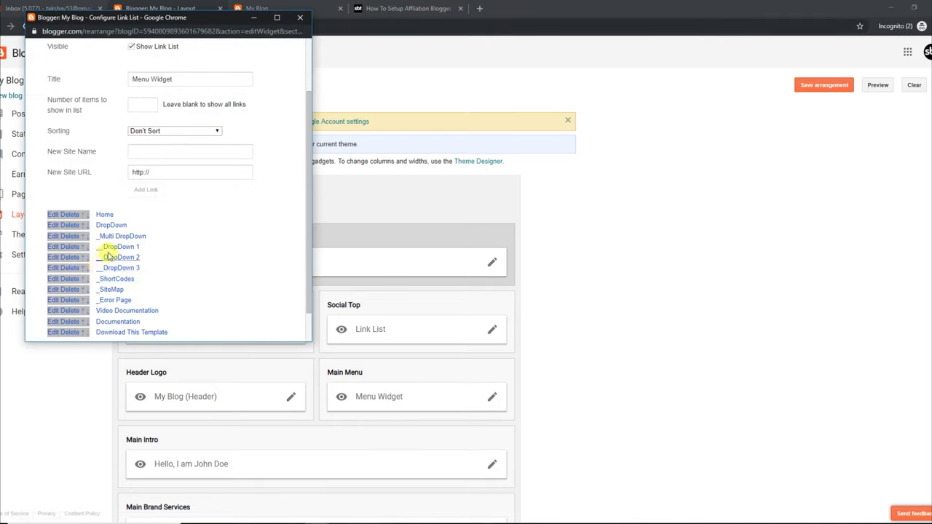
{"action": "left_click", "coordinate": [56, 247]}
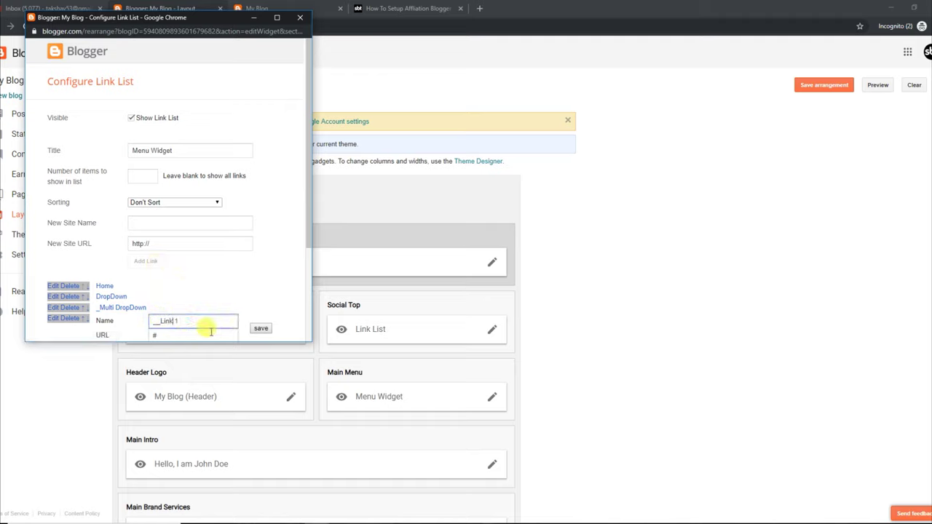
{"action": "left_click_drag", "start_coordinate": [308, 177], "coordinate": [308, 250]}
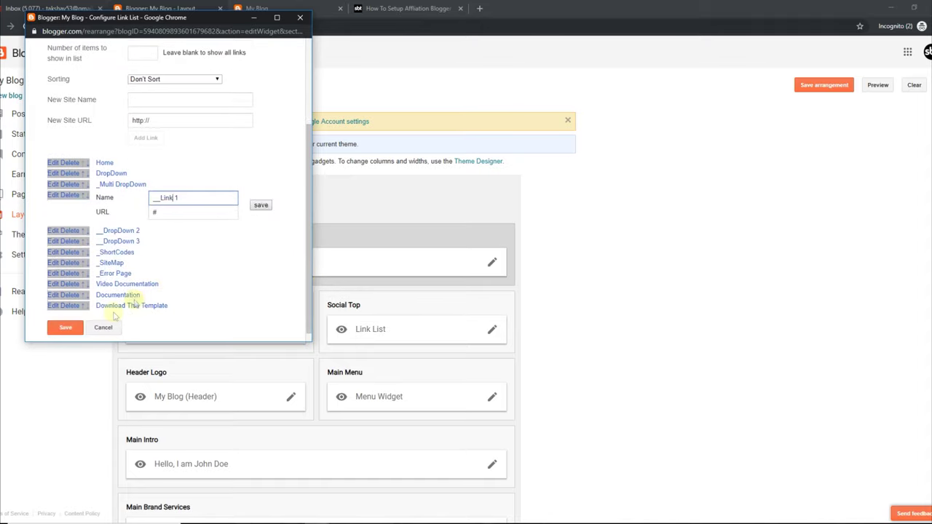
{"action": "left_click", "coordinate": [78, 330]}
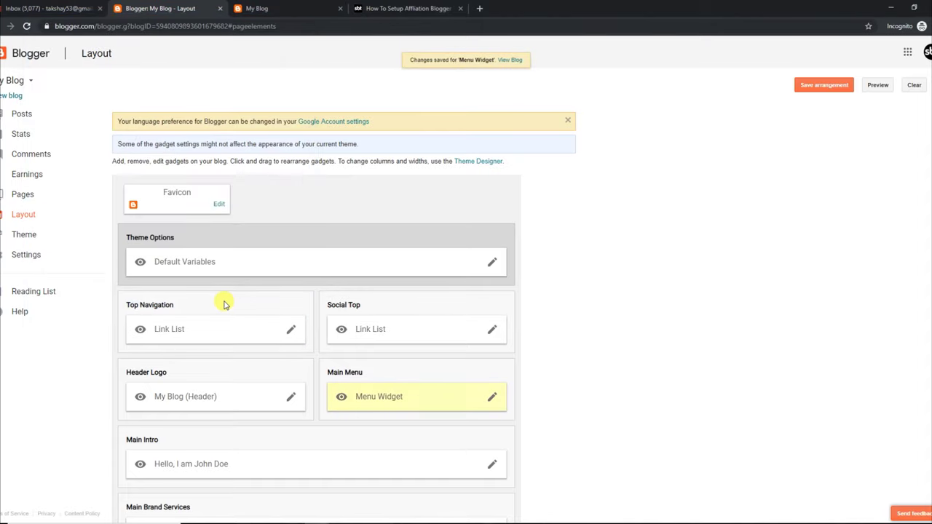
Step: Reload the demo blog and check the Multi DropDown submenu in the main menu
{"action": "left_click", "coordinate": [289, 7]}
{"action": "mouse_move", "coordinate": [418, 77]}
{"action": "mouse_move", "coordinate": [433, 103]}
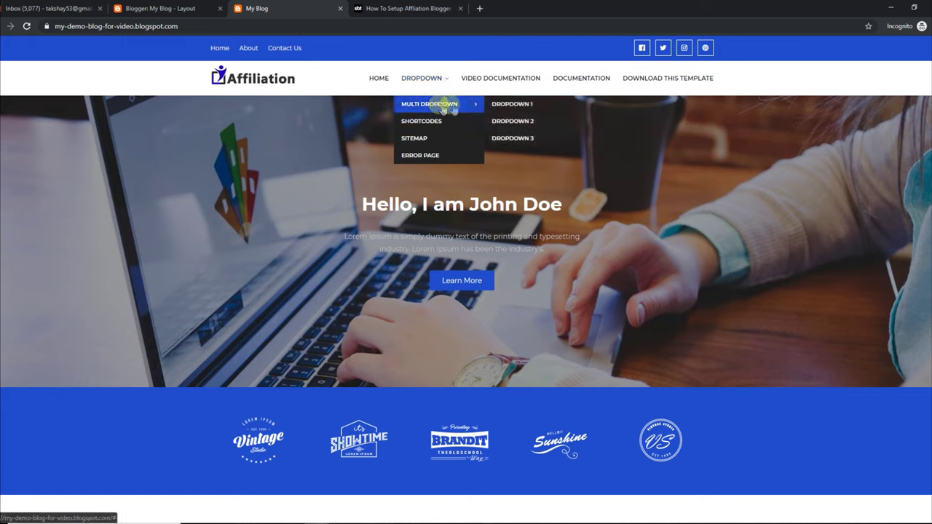
{"action": "left_click", "coordinate": [26, 25]}
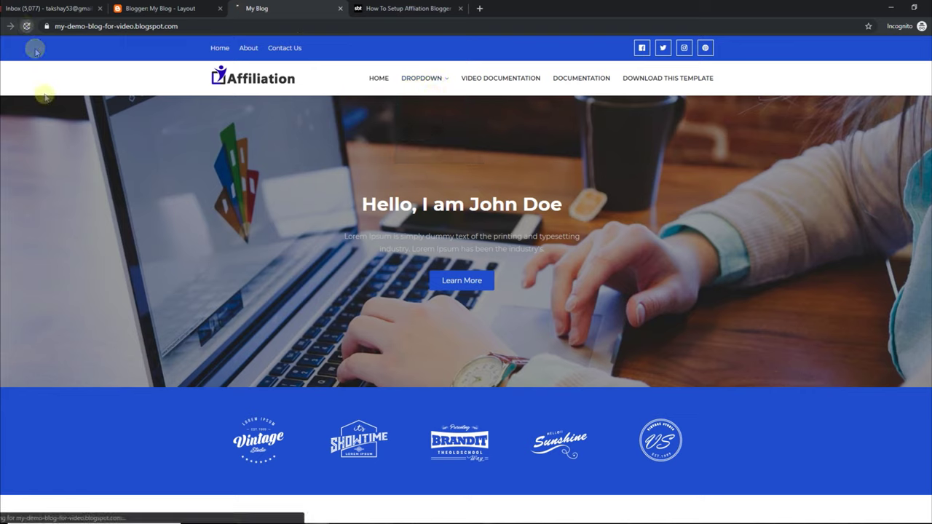
{"action": "mouse_move", "coordinate": [417, 78]}
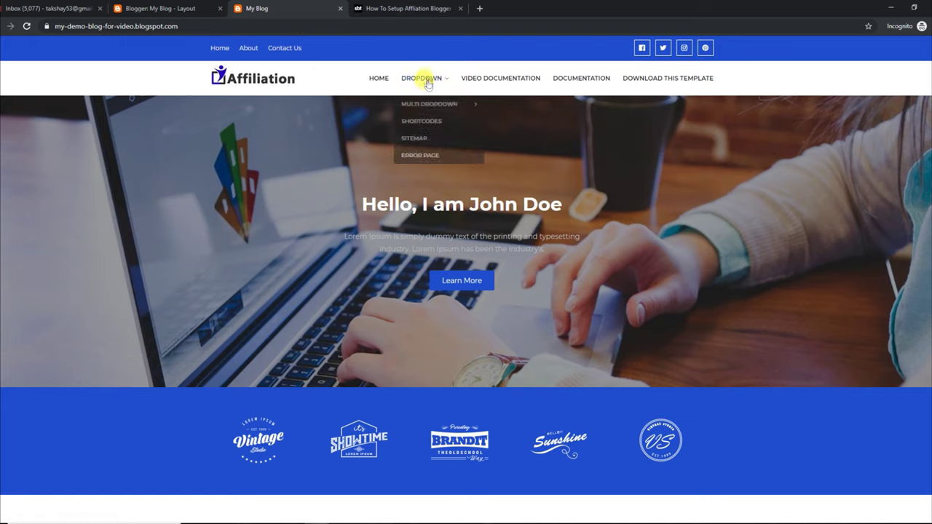
{"action": "mouse_move", "coordinate": [448, 103]}
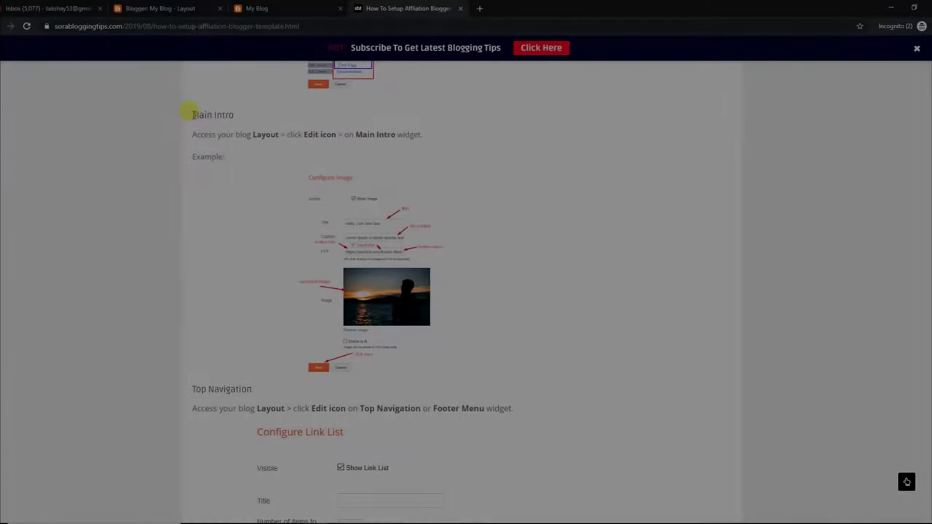
Step: Read the setup guide's Main Intro instructions and example, and view the intro banner on the demo blog
{"action": "left_click_drag", "start_coordinate": [193, 114], "coordinate": [429, 138]}
{"action": "left_click_drag", "start_coordinate": [193, 157], "coordinate": [248, 156]}
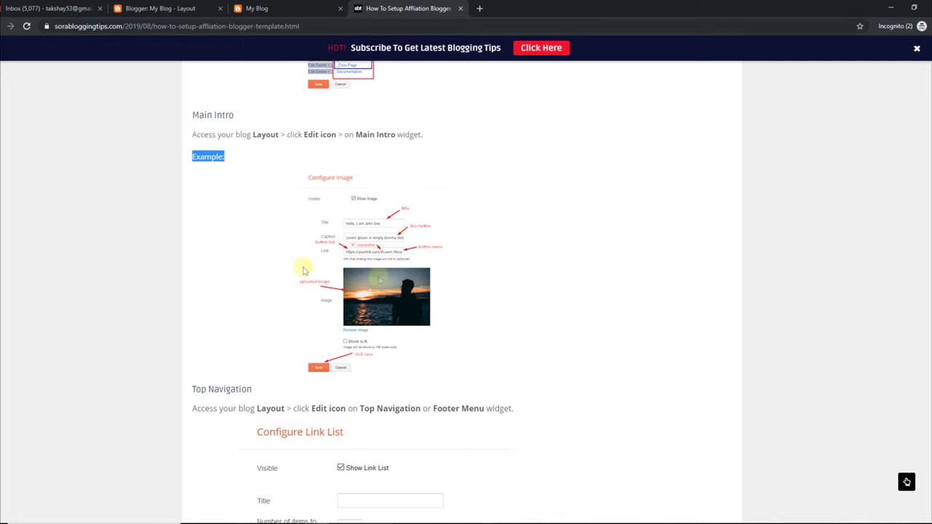
{"action": "left_click", "coordinate": [262, 8]}
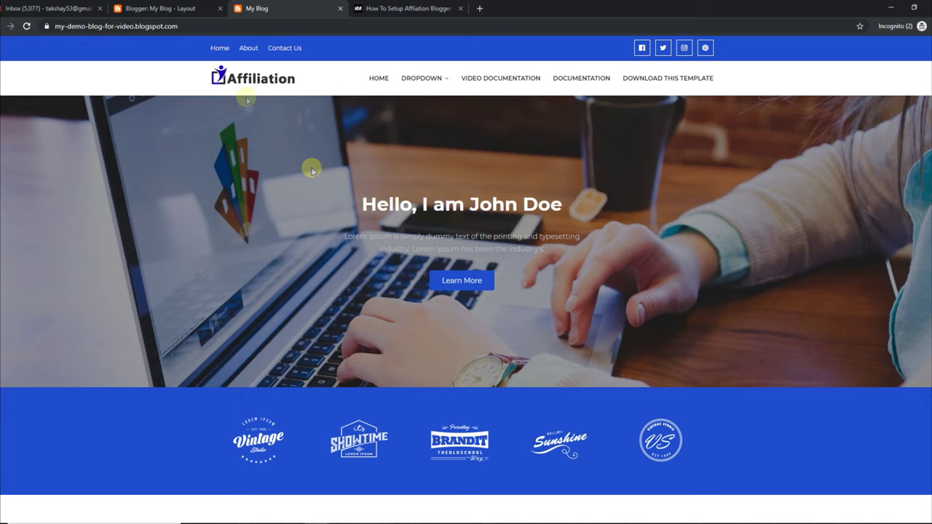
Step: Open the Main Intro widget in the Blogger layout, review its caption, link and image settings, save it, and reload the blog
{"action": "left_click", "coordinate": [191, 9]}
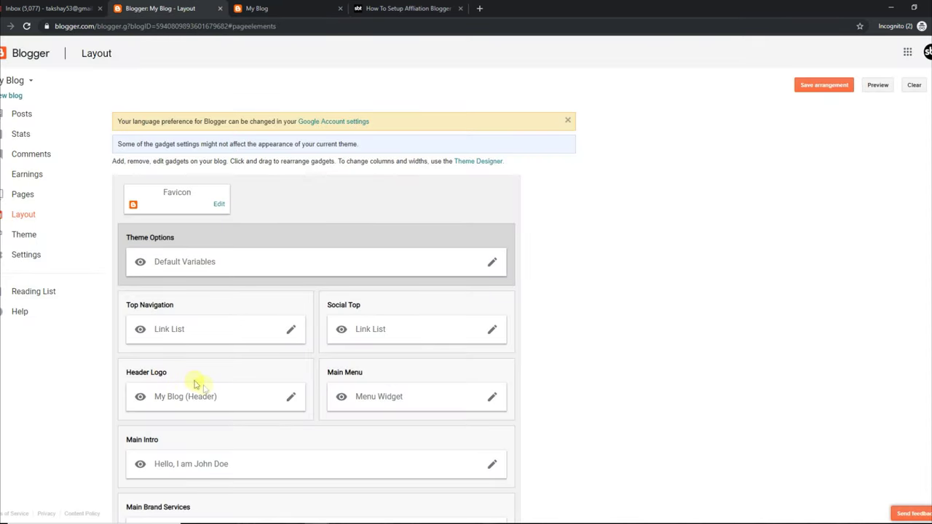
{"action": "left_click", "coordinate": [490, 465]}
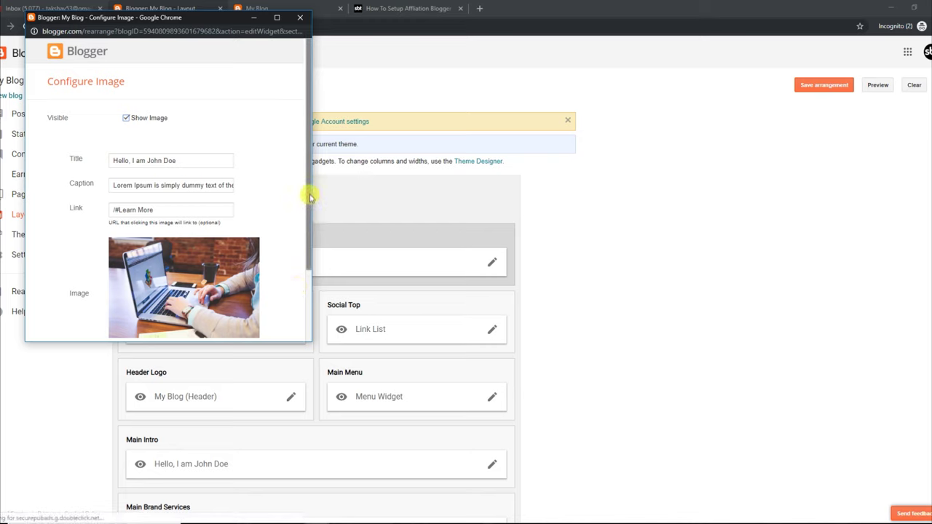
{"action": "scroll", "coordinate": [309, 196], "scroll_direction": "down", "scroll_amount": 1}
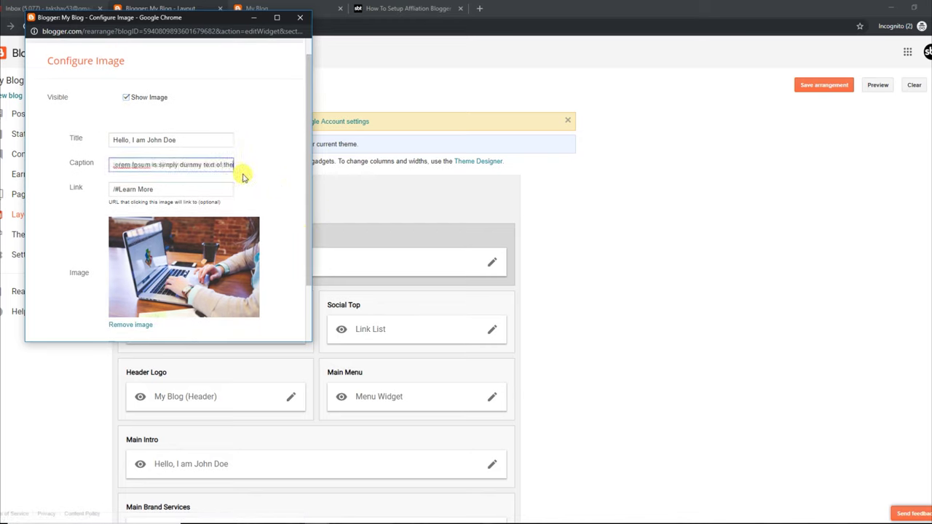
{"action": "left_click", "coordinate": [179, 169]}
{"action": "left_click", "coordinate": [155, 189]}
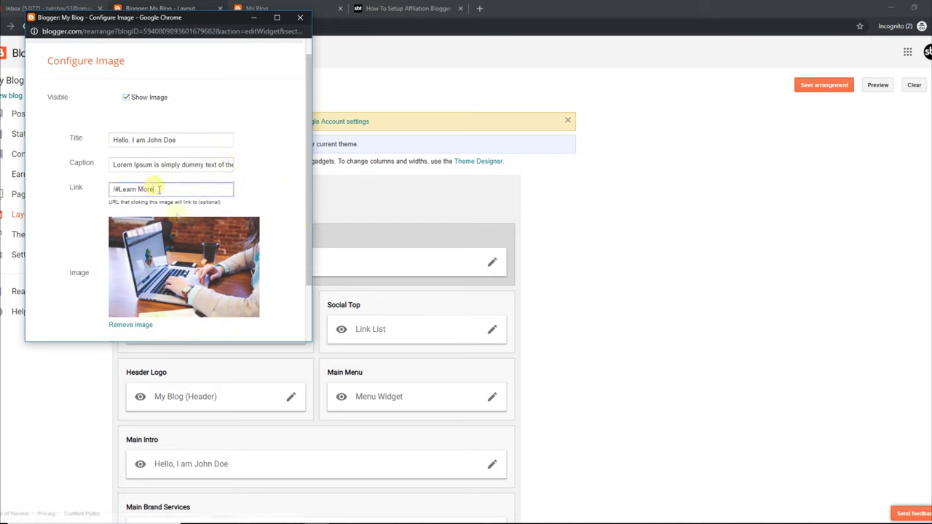
{"action": "left_click_drag", "start_coordinate": [303, 191], "coordinate": [304, 242]}
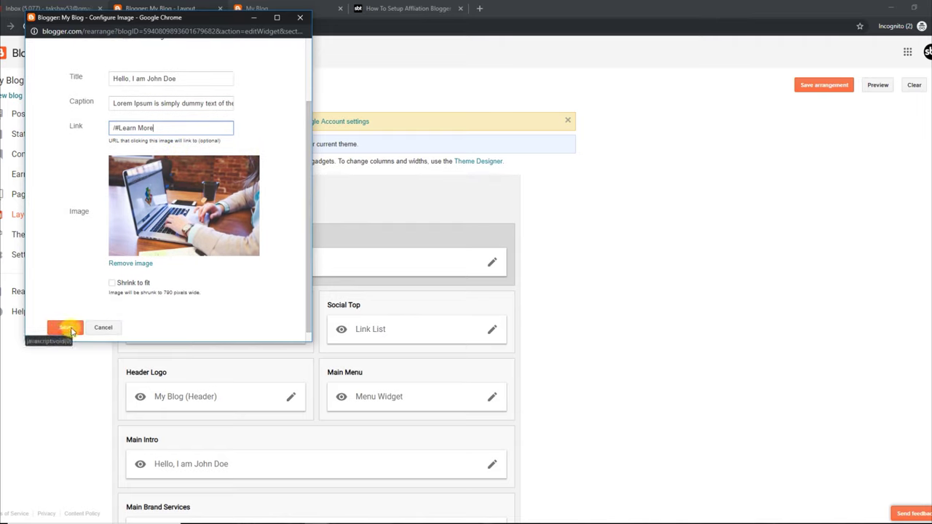
{"action": "left_click", "coordinate": [73, 331]}
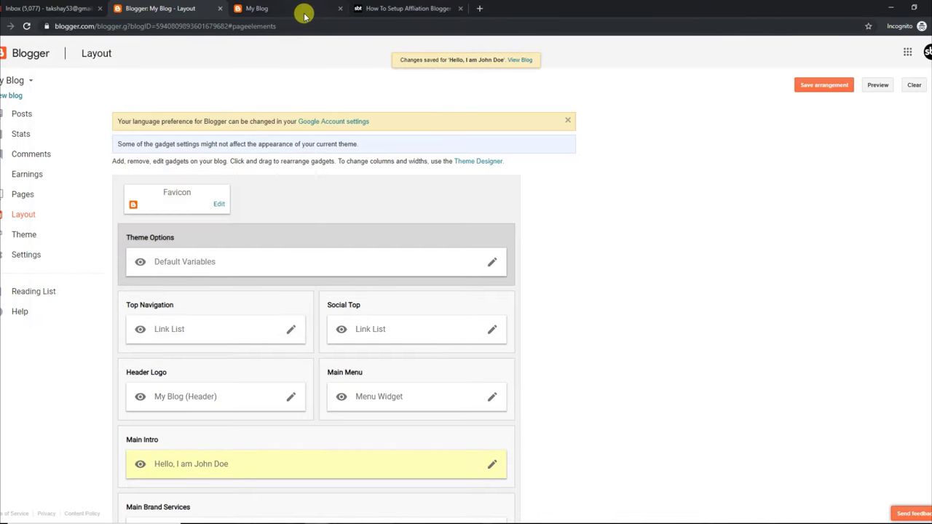
{"action": "left_click", "coordinate": [304, 13]}
{"action": "left_click", "coordinate": [26, 27]}
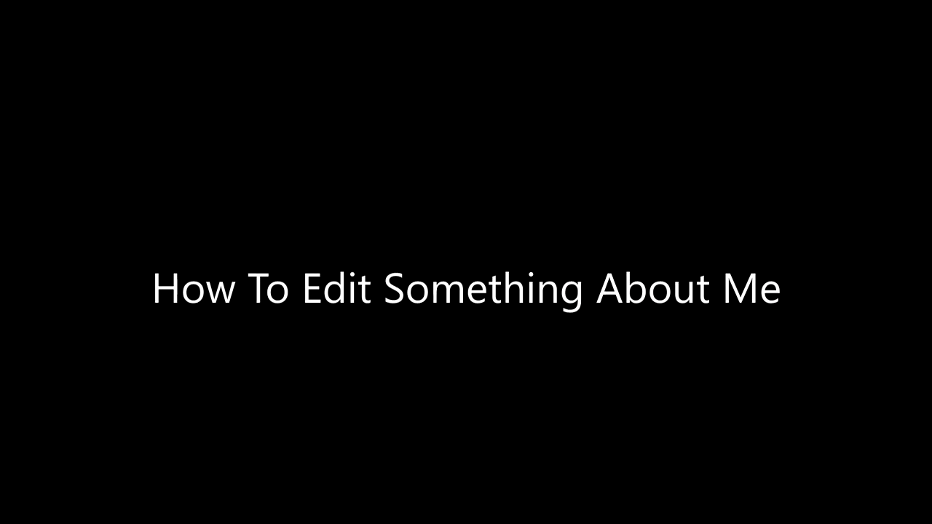
Step: Read the guide's Something About Me instructions for the Main Intro Heading and Main Author Image widgets, including their example settings
{"action": "left_click_drag", "start_coordinate": [192, 199], "coordinate": [373, 195]}
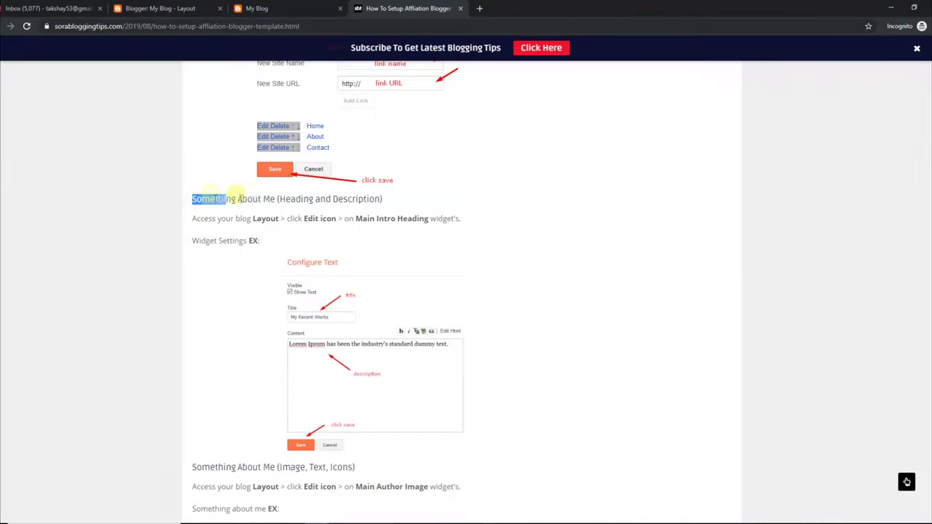
{"action": "left_click", "coordinate": [208, 219]}
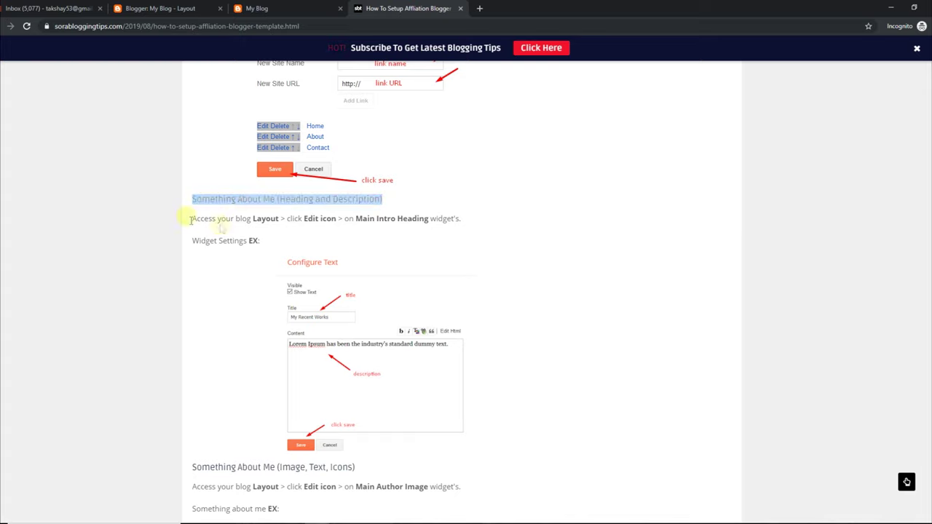
{"action": "left_click_drag", "start_coordinate": [313, 217], "coordinate": [461, 222]}
{"action": "left_click", "coordinate": [243, 267]}
{"action": "left_click_drag", "start_coordinate": [259, 240], "coordinate": [187, 240]}
{"action": "left_click", "coordinate": [239, 298]}
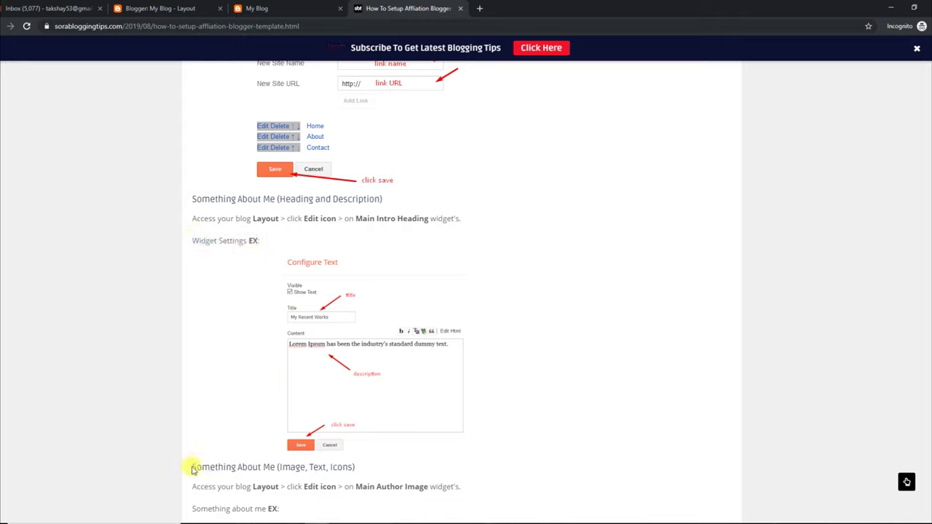
{"action": "scroll", "coordinate": [200, 469], "scroll_direction": "down", "scroll_amount": 3}
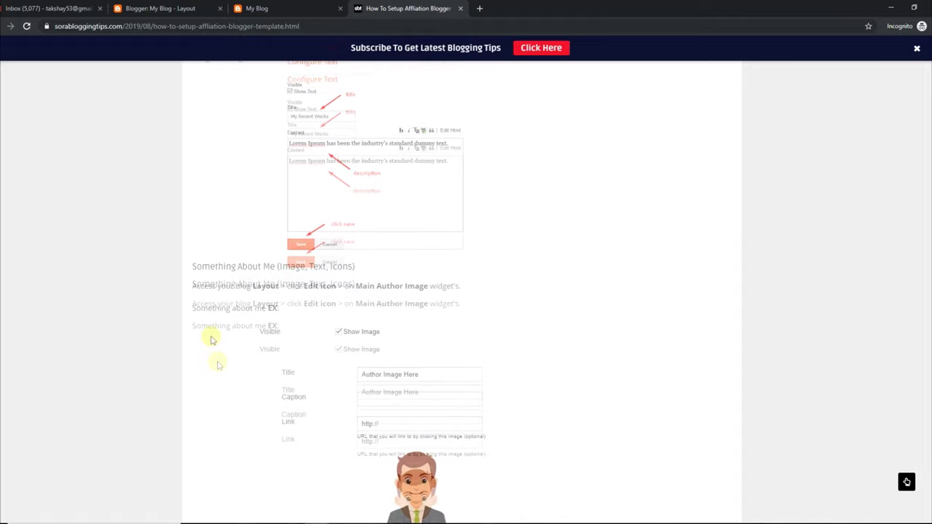
{"action": "left_click_drag", "start_coordinate": [191, 225], "coordinate": [354, 224]}
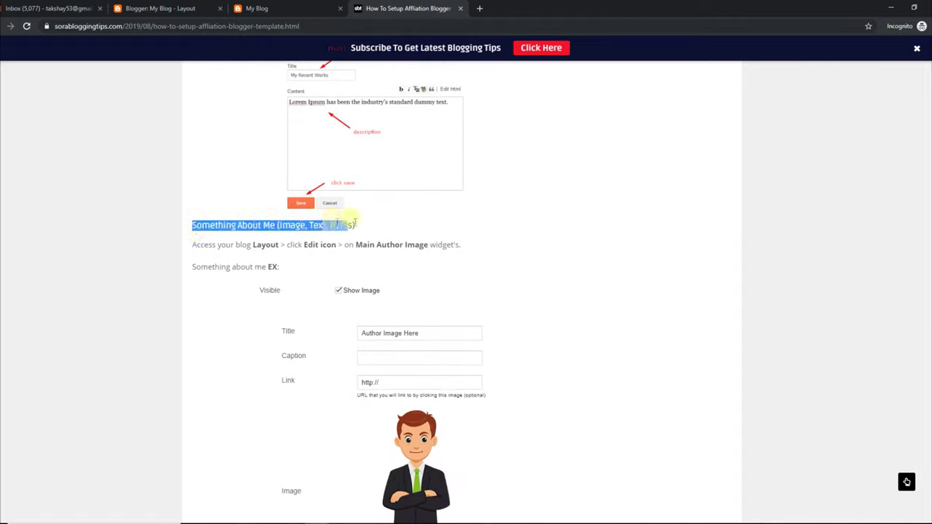
{"action": "left_click_drag", "start_coordinate": [194, 243], "coordinate": [445, 244]}
{"action": "left_click_drag", "start_coordinate": [192, 267], "coordinate": [306, 270]}
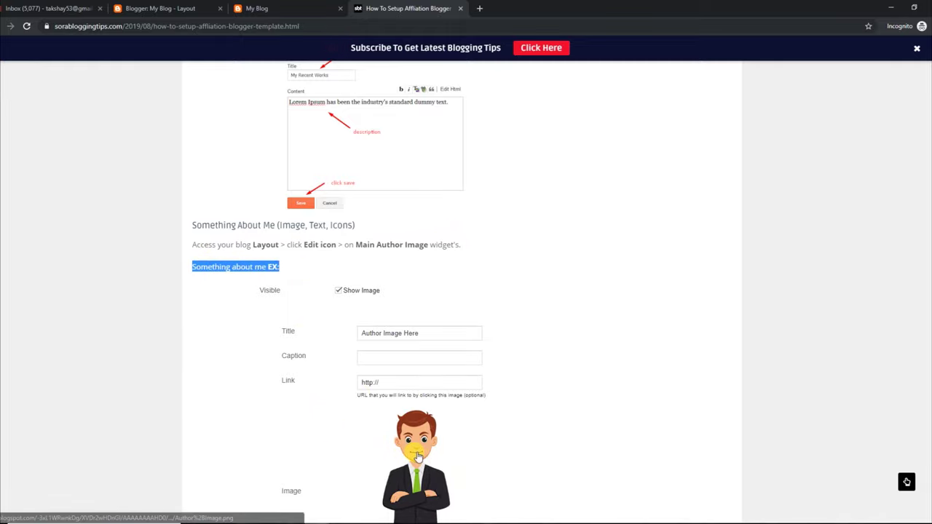
Step: Examine the heading, description, author image and icon texts of the Something about me section on the demo blog
{"action": "left_click", "coordinate": [313, 9]}
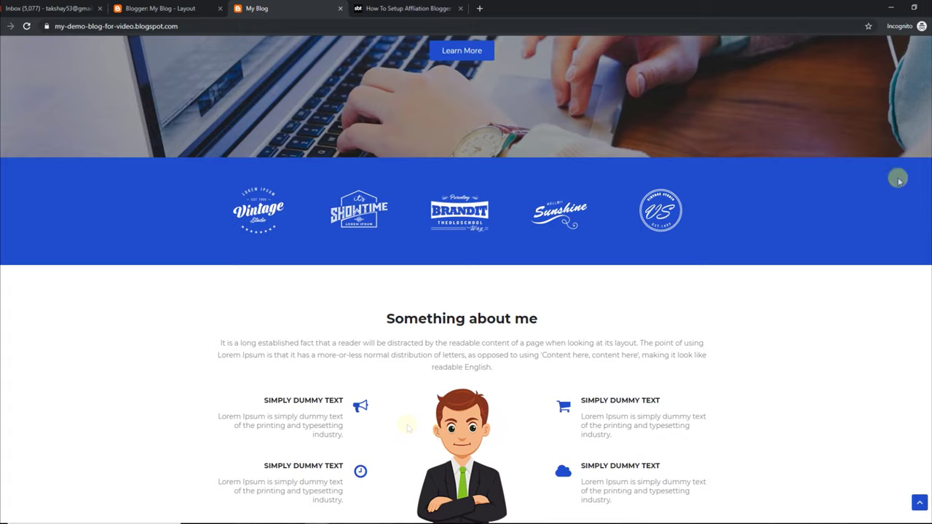
{"action": "key", "text": "ctrl+a"}
{"action": "scroll", "coordinate": [861, 261], "scroll_direction": "down", "scroll_amount": 2}
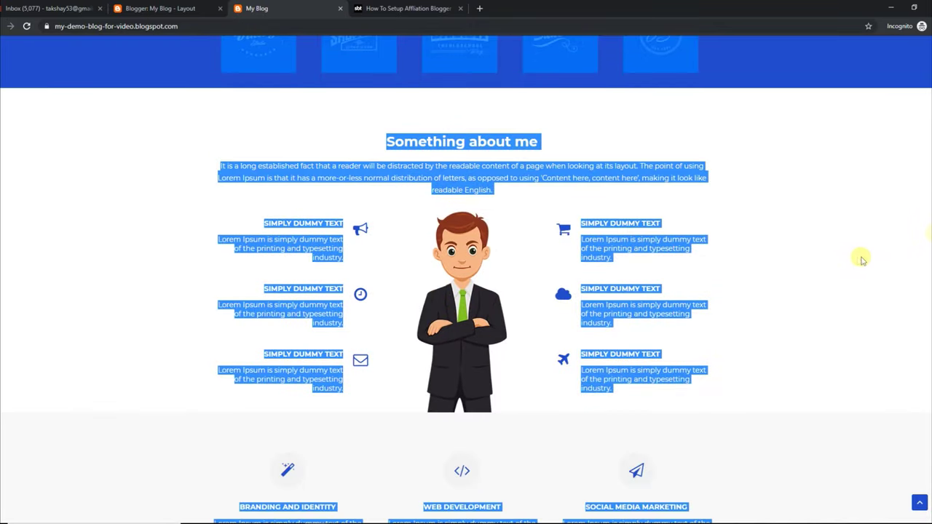
{"action": "left_click", "coordinate": [558, 197]}
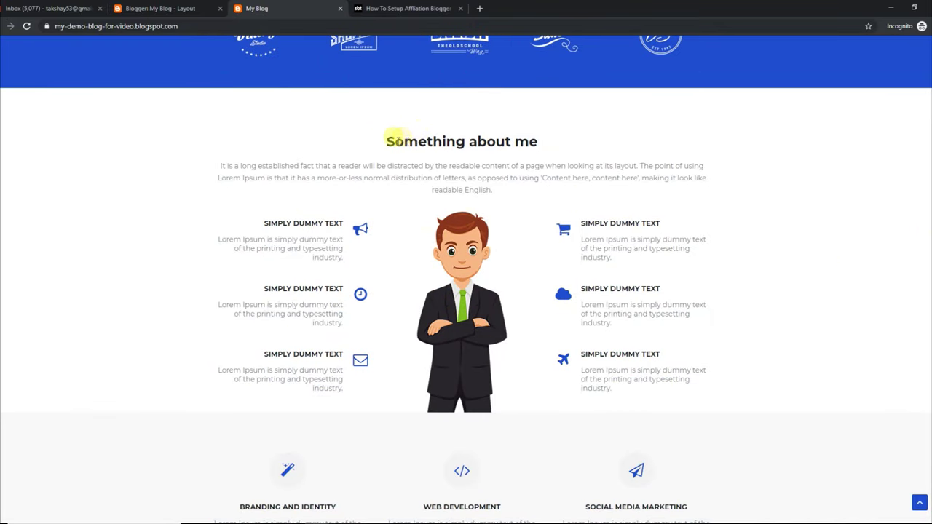
Step: Cut the description text from the Main Author Intro Heading widget, save it, and reload the blog
{"action": "left_click_drag", "start_coordinate": [383, 138], "coordinate": [550, 147]}
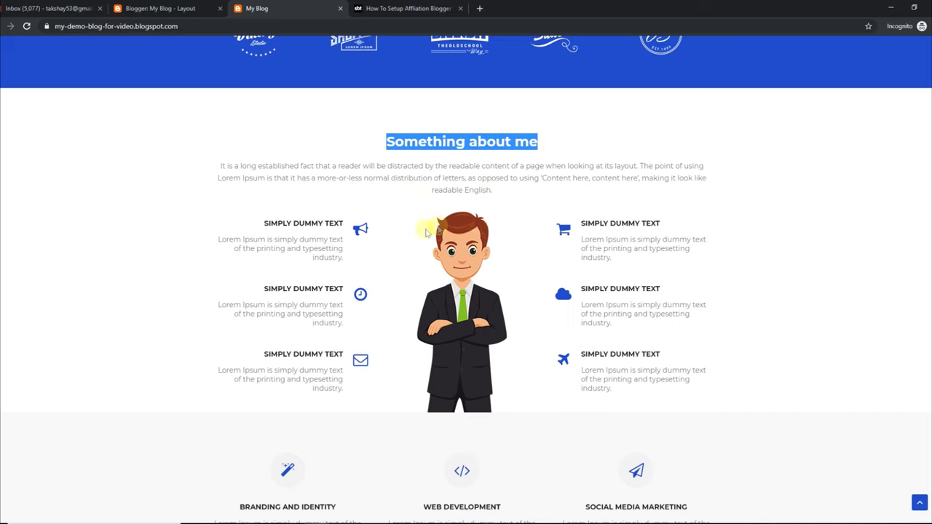
{"action": "left_click", "coordinate": [166, 9]}
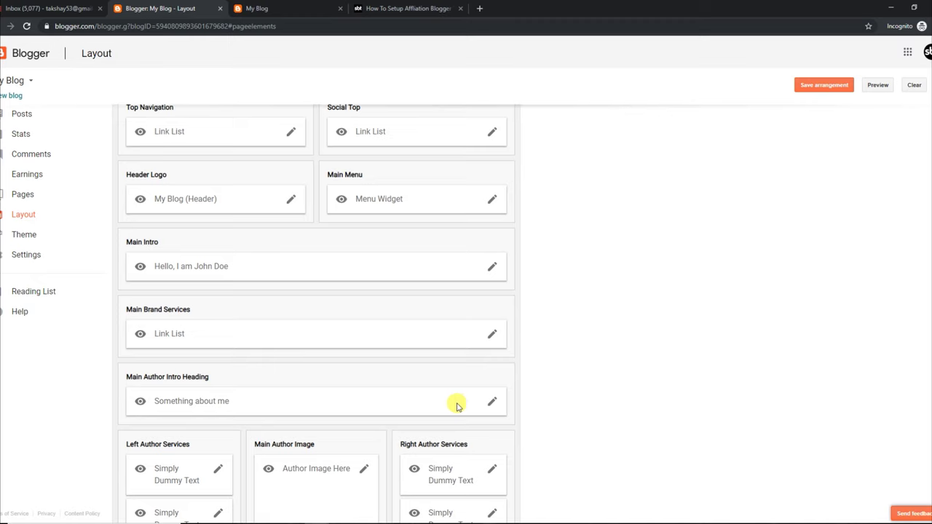
{"action": "left_click", "coordinate": [492, 402]}
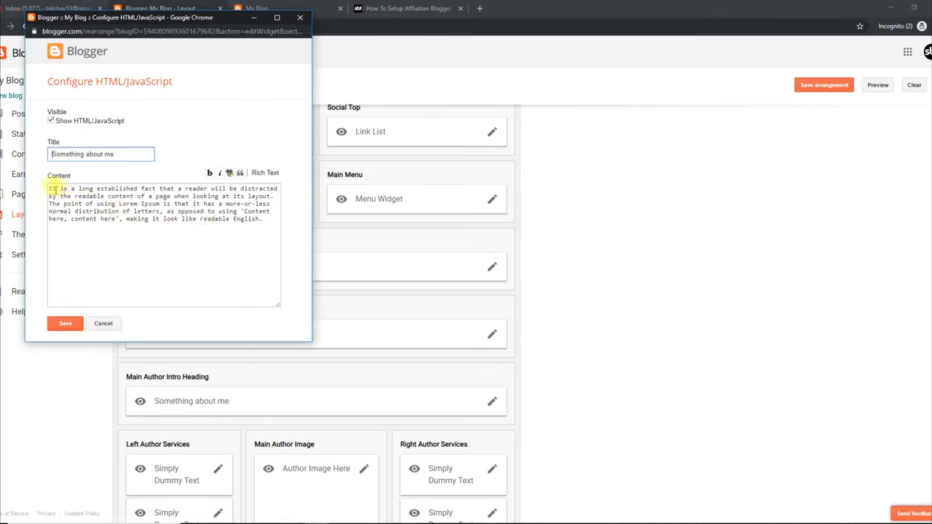
{"action": "left_click_drag", "start_coordinate": [49, 189], "coordinate": [263, 219]}
{"action": "key", "text": "ctrl+c"}
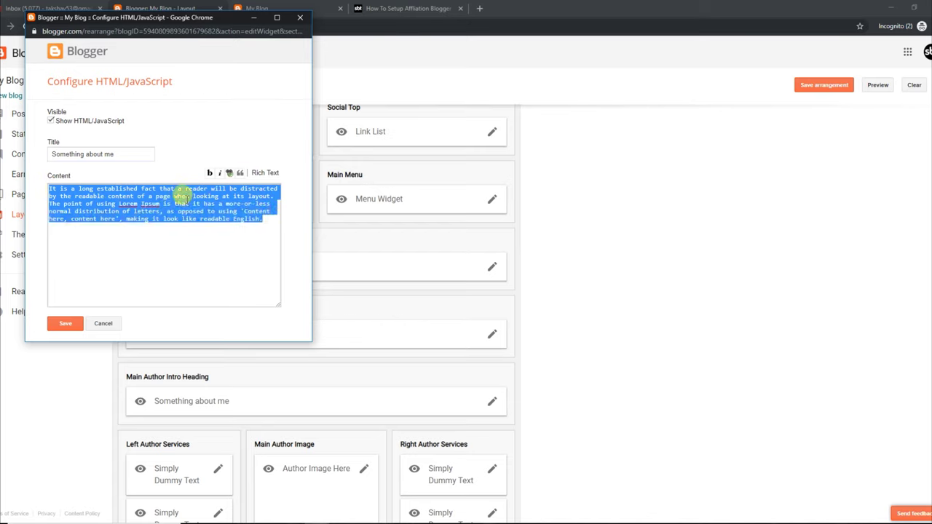
{"action": "key", "text": "BackSpace"}
{"action": "left_click", "coordinate": [65, 324]}
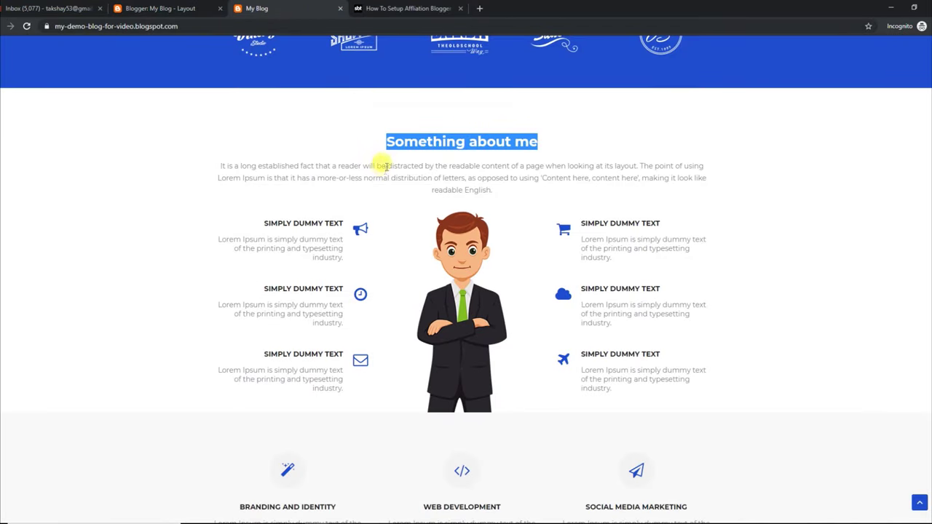
{"action": "left_click", "coordinate": [26, 25]}
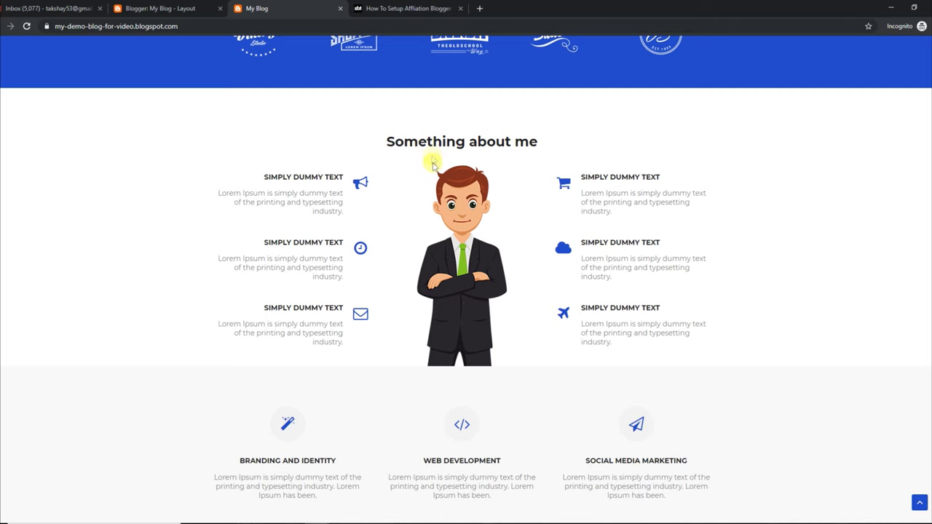
Step: Paste the description text back into the Main Author Intro Heading widget, save it, and reload the blog
{"action": "left_click", "coordinate": [175, 7]}
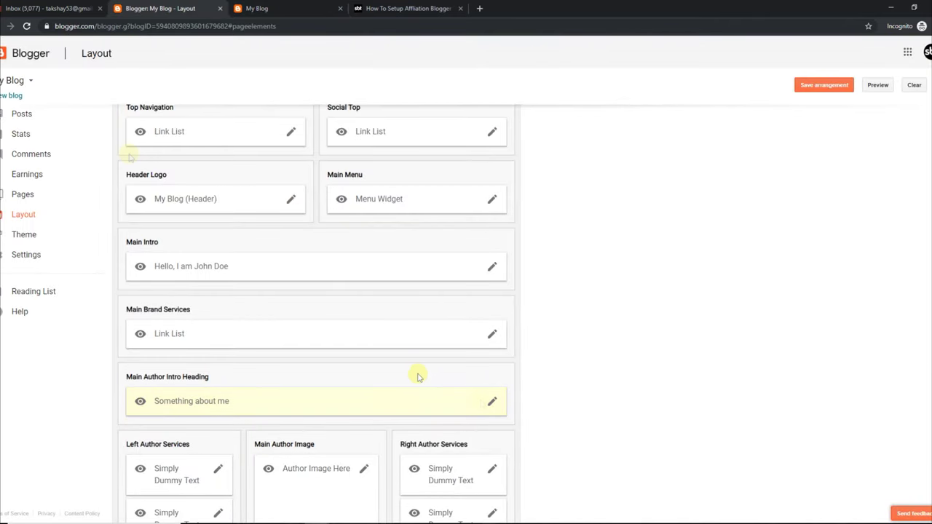
{"action": "left_click", "coordinate": [493, 400]}
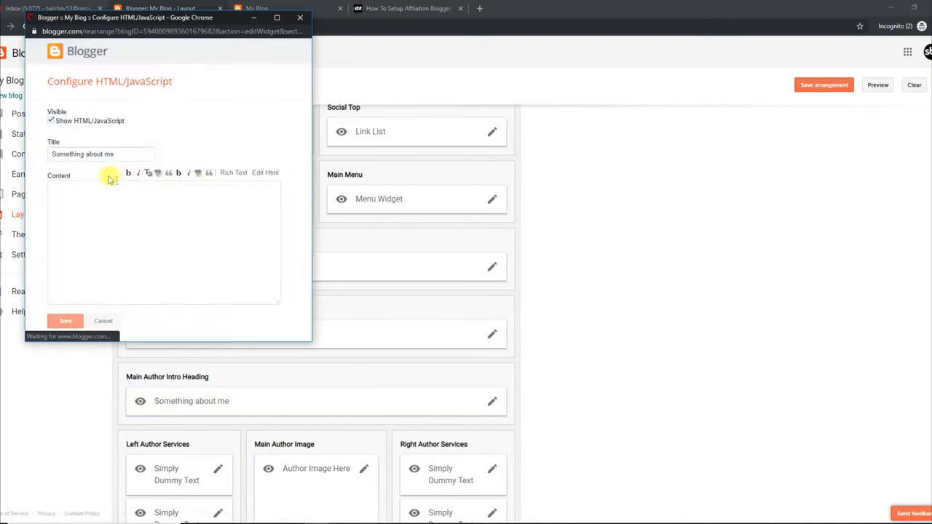
{"action": "right_click", "coordinate": [131, 195]}
{"action": "left_click", "coordinate": [152, 267]}
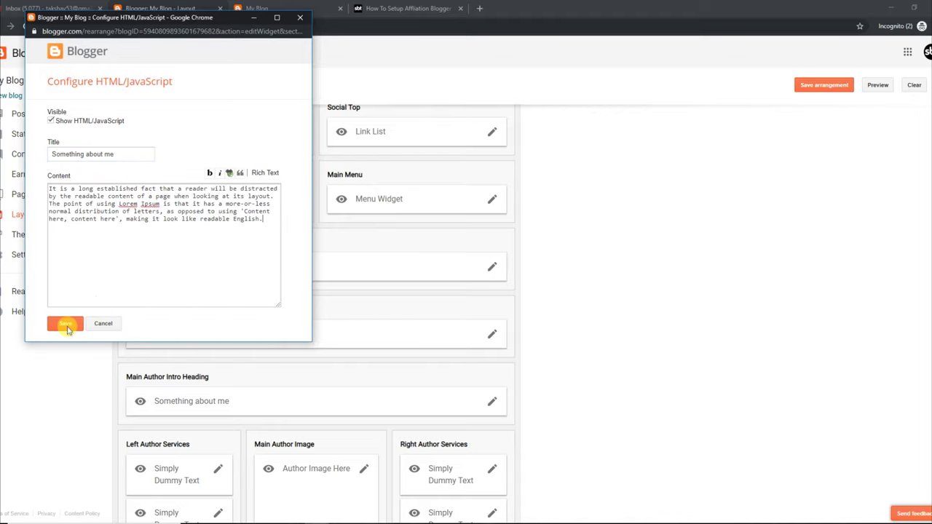
{"action": "left_click", "coordinate": [71, 324]}
{"action": "key", "text": "ctrl+Tab"}
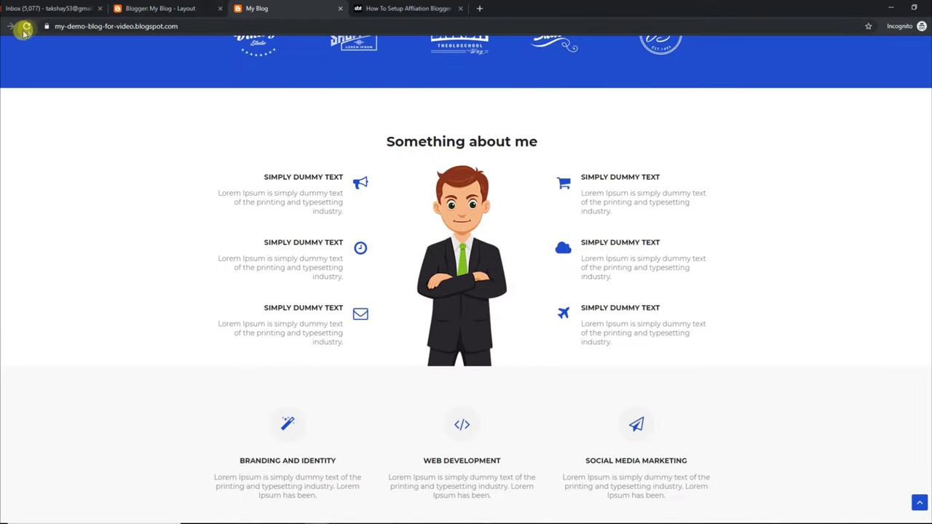
{"action": "left_click", "coordinate": [24, 28]}
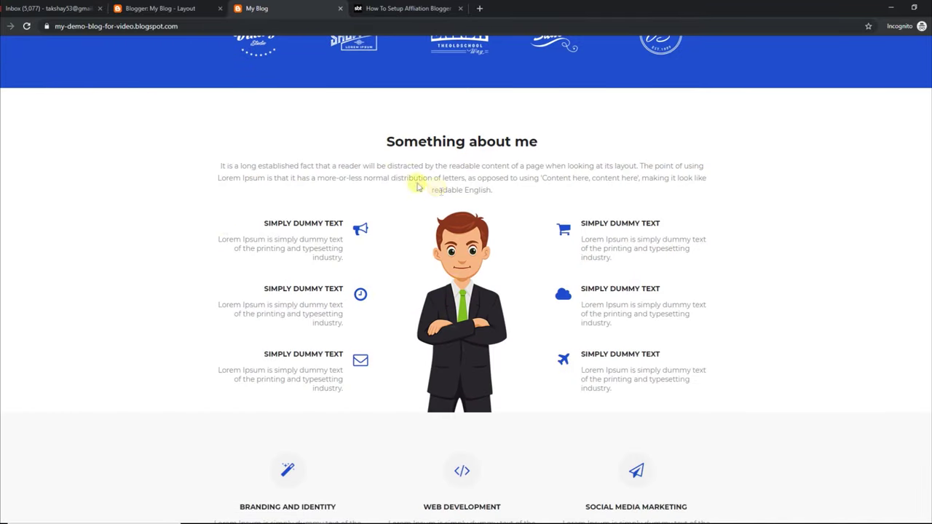
Step: Open the Main Author Image widget in the layout, review its title, link and image settings, save it, and reload the blog
{"action": "left_click", "coordinate": [164, 8]}
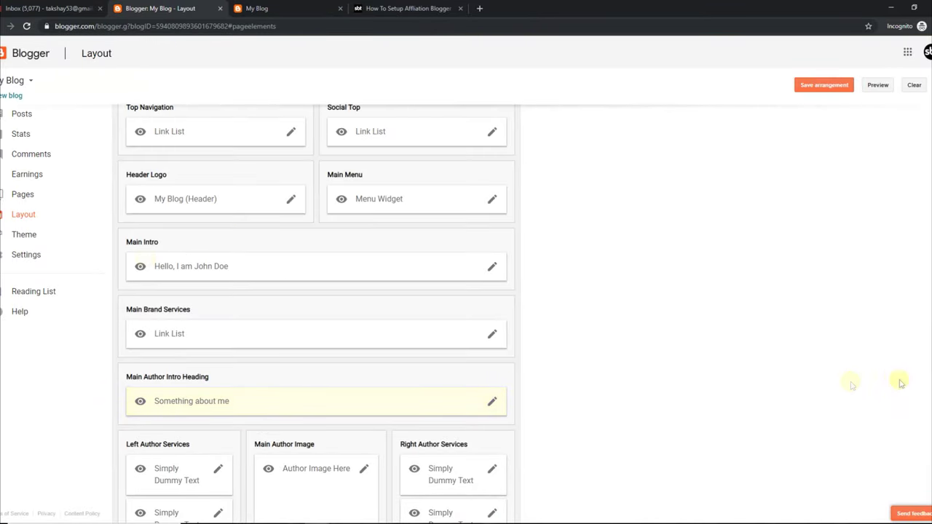
{"action": "scroll", "coordinate": [317, 313], "scroll_direction": "down", "scroll_amount": 3}
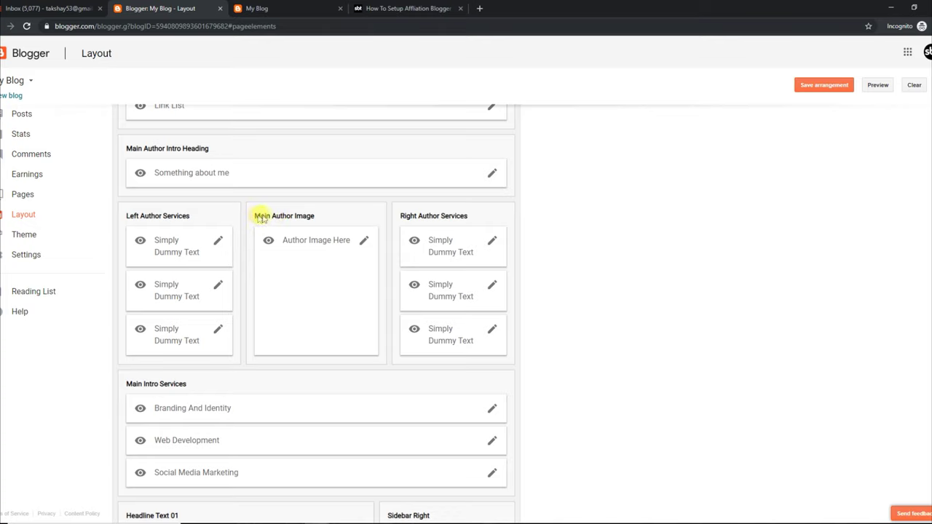
{"action": "left_click", "coordinate": [363, 243]}
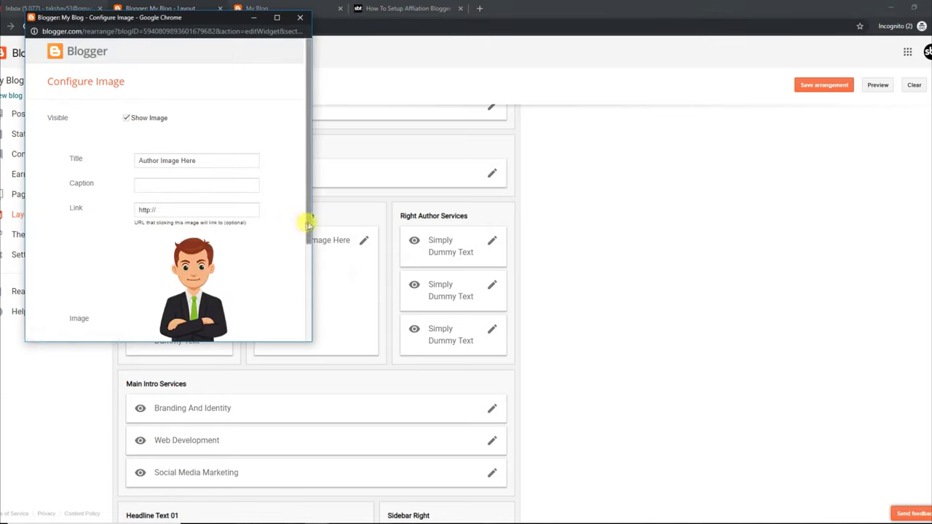
{"action": "scroll", "coordinate": [306, 218], "scroll_direction": "down", "scroll_amount": 2}
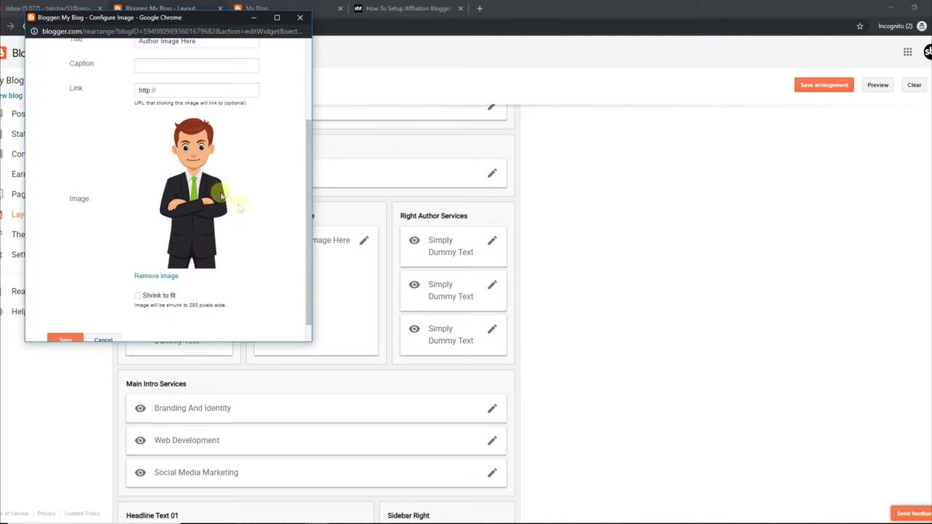
{"action": "left_click", "coordinate": [73, 338]}
{"action": "left_click", "coordinate": [299, 10]}
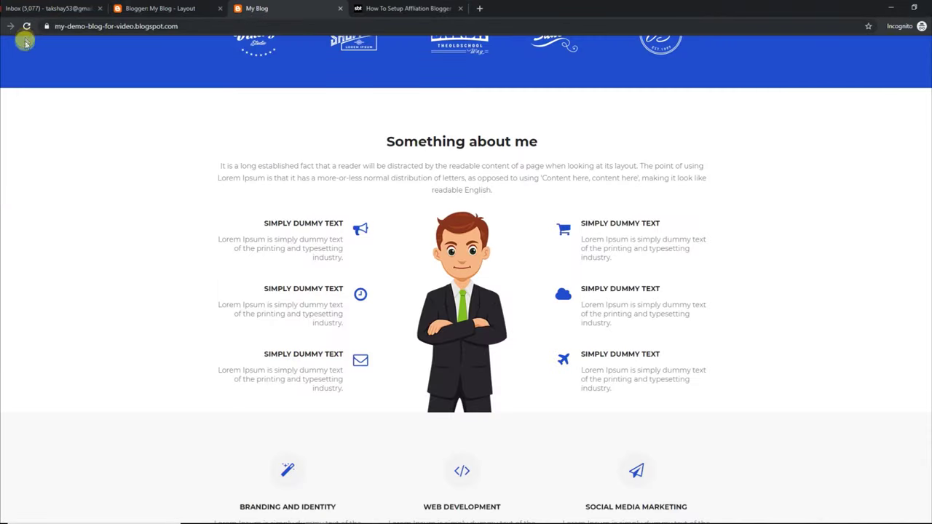
{"action": "left_click", "coordinate": [26, 26]}
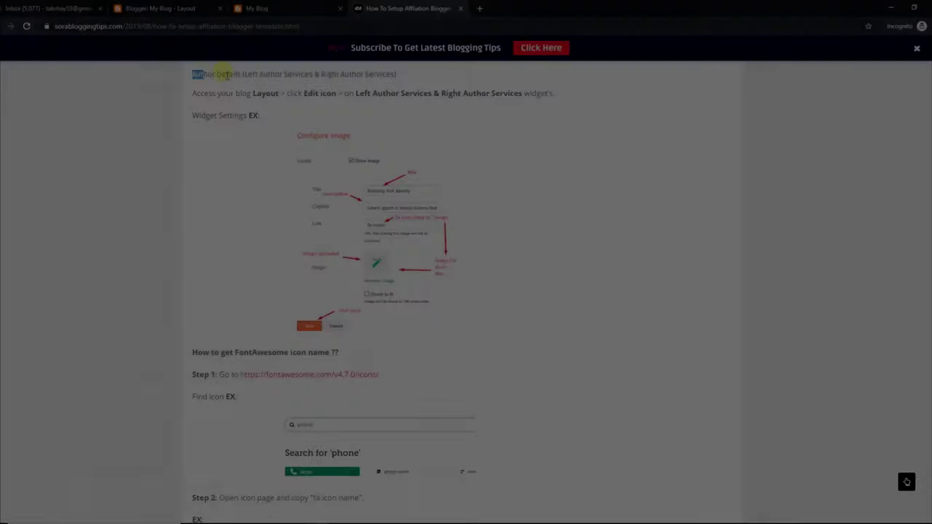
Step: Read the guide's Author Details instructions and example settings for the left and right author services, and view those items on the blog
{"action": "left_click_drag", "start_coordinate": [208, 73], "coordinate": [370, 75]}
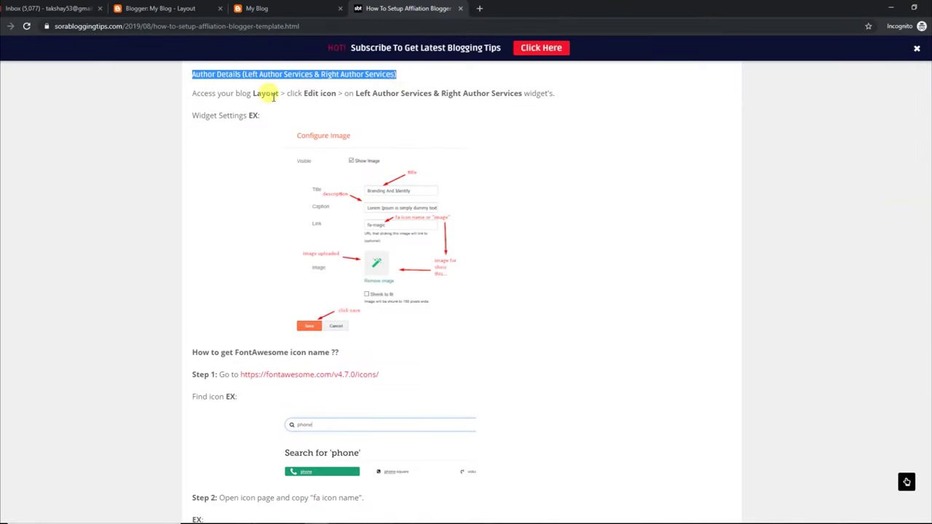
{"action": "left_click_drag", "start_coordinate": [191, 92], "coordinate": [560, 97]}
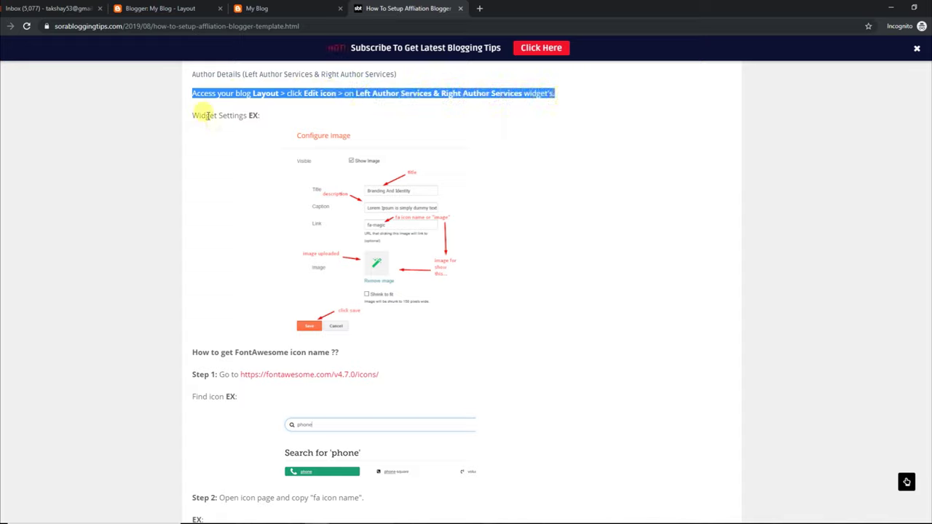
{"action": "left_click_drag", "start_coordinate": [195, 115], "coordinate": [267, 120]}
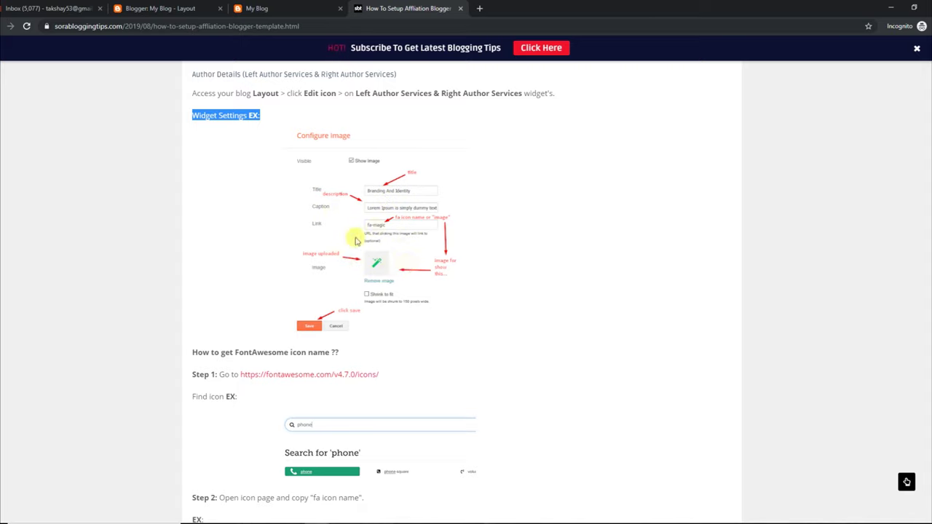
{"action": "left_click", "coordinate": [298, 10]}
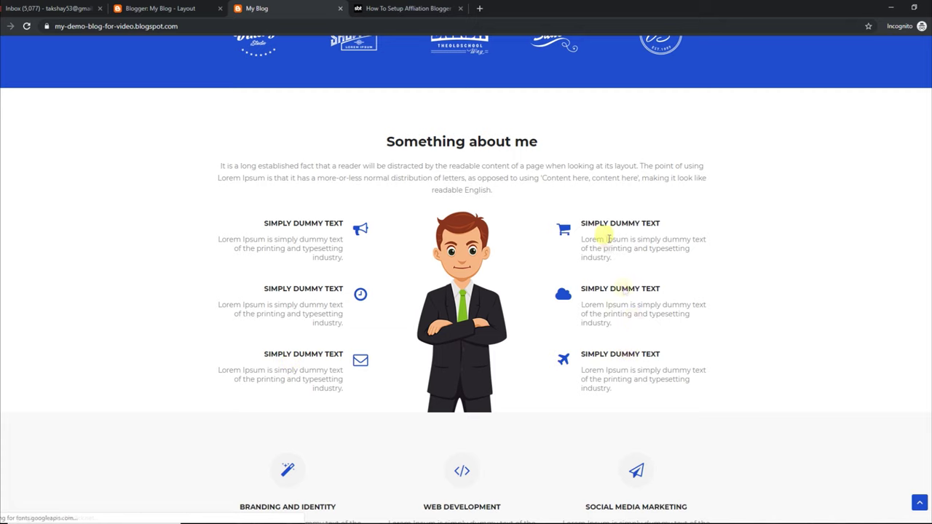
Step: Review the title, caption, icon link and image settings of the three Left Author Services widgets, closing each without saving
{"action": "left_click", "coordinate": [181, 9]}
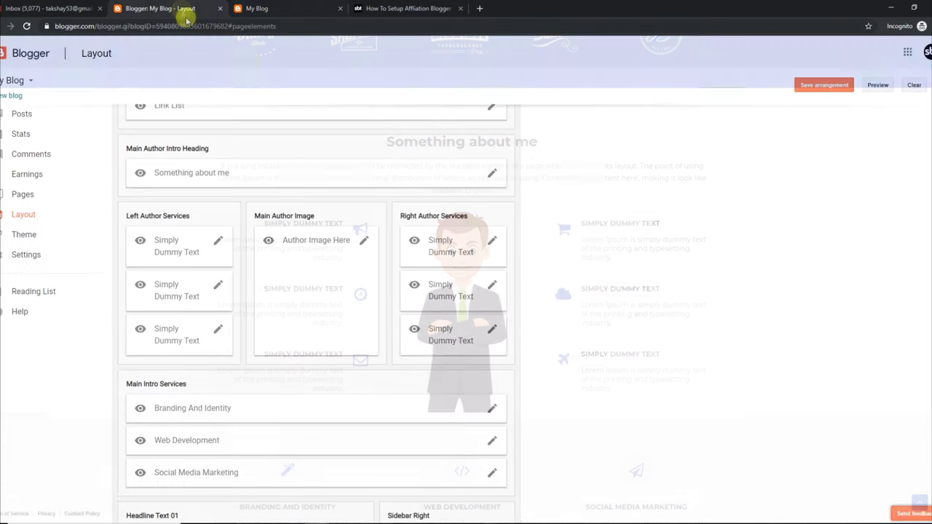
{"action": "left_click", "coordinate": [218, 241]}
{"action": "left_click", "coordinate": [157, 210]}
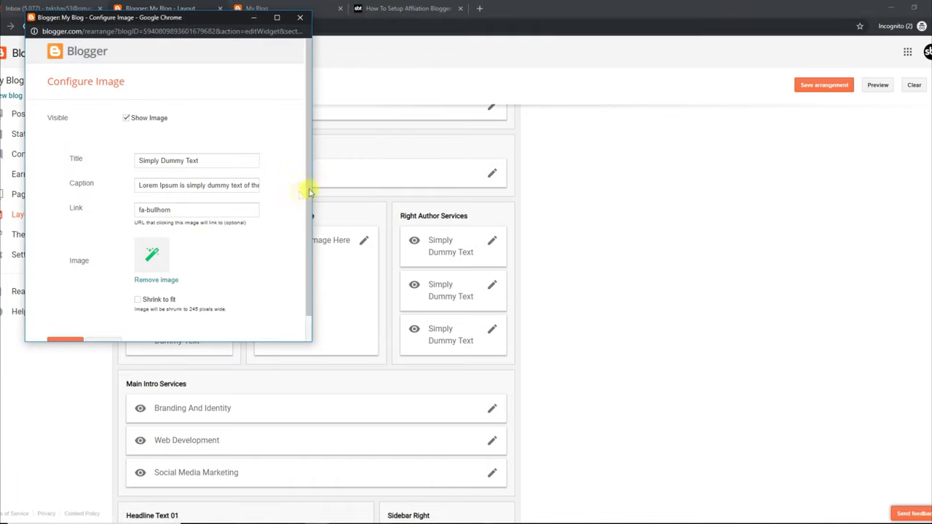
{"action": "left_click_drag", "start_coordinate": [308, 191], "coordinate": [308, 245]}
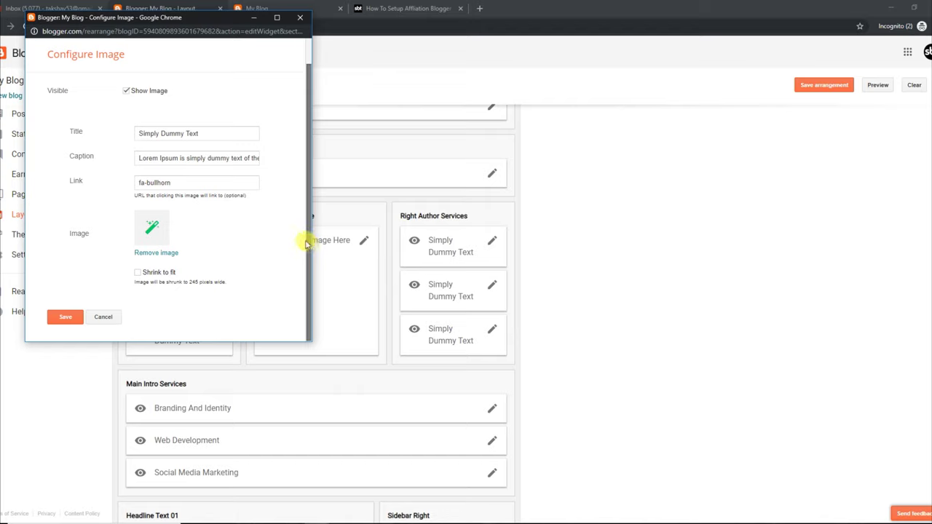
{"action": "left_click", "coordinate": [301, 20]}
{"action": "left_click", "coordinate": [217, 287]}
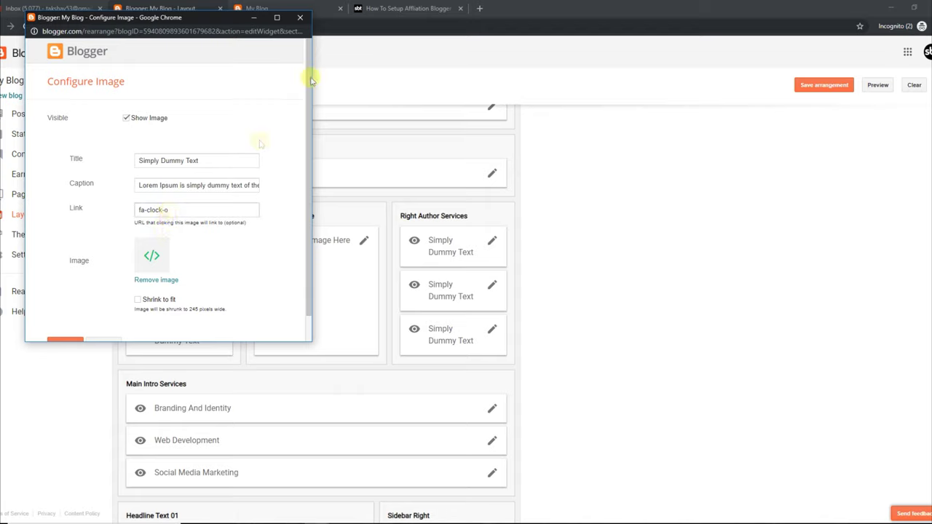
{"action": "left_click", "coordinate": [300, 17]}
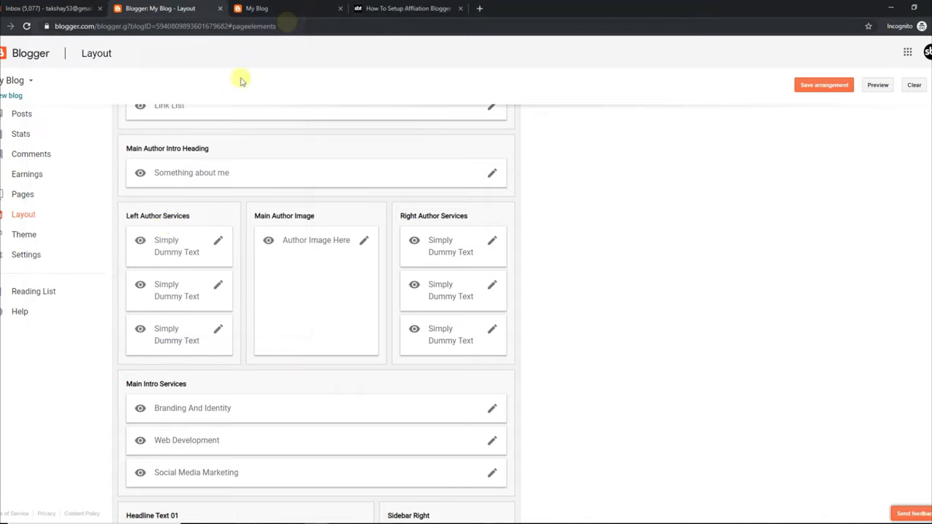
{"action": "left_click", "coordinate": [218, 332]}
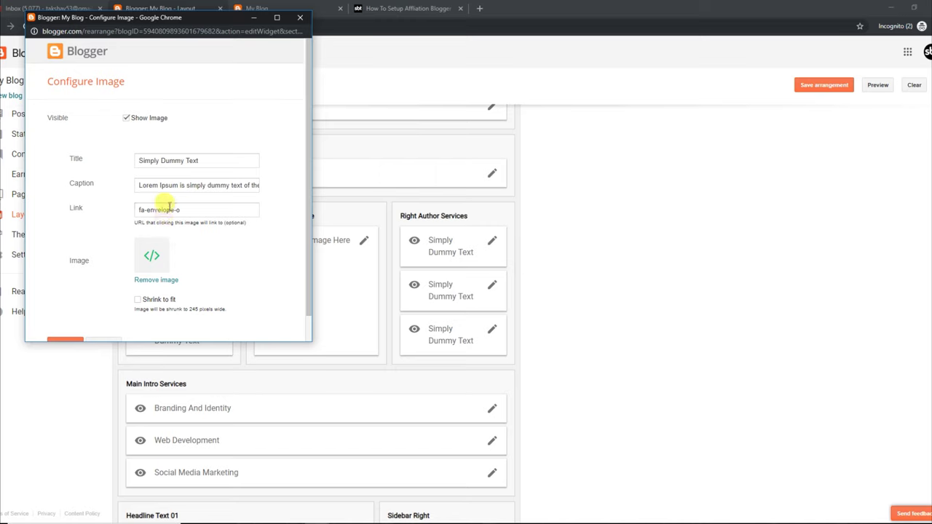
{"action": "left_click", "coordinate": [300, 17]}
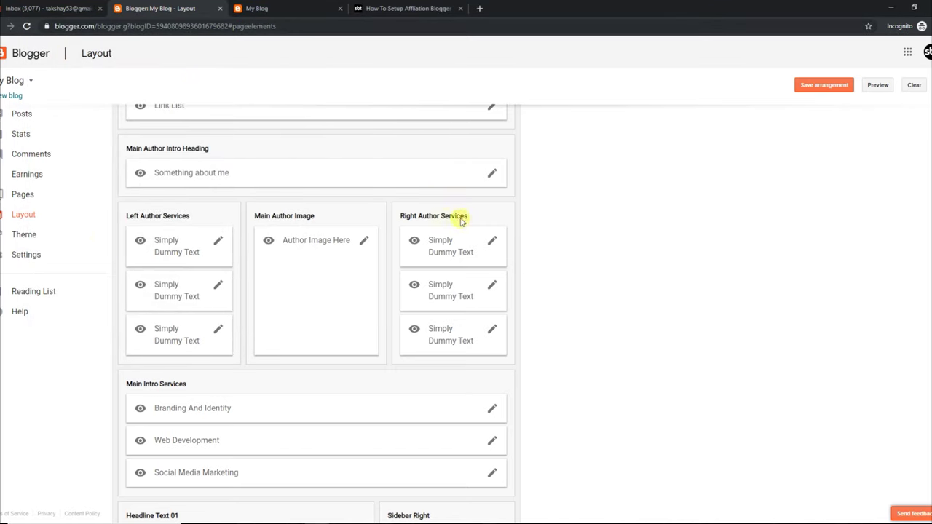
Step: Review the title, caption and icon link settings of the three Right Author Services widgets, closing each without saving
{"action": "left_click", "coordinate": [491, 244]}
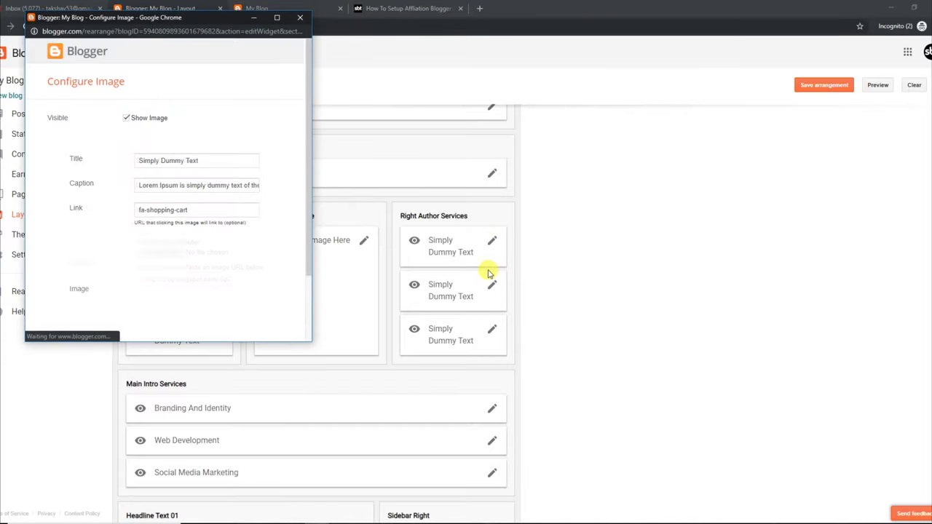
{"action": "left_click", "coordinate": [299, 20]}
{"action": "left_click", "coordinate": [492, 284]}
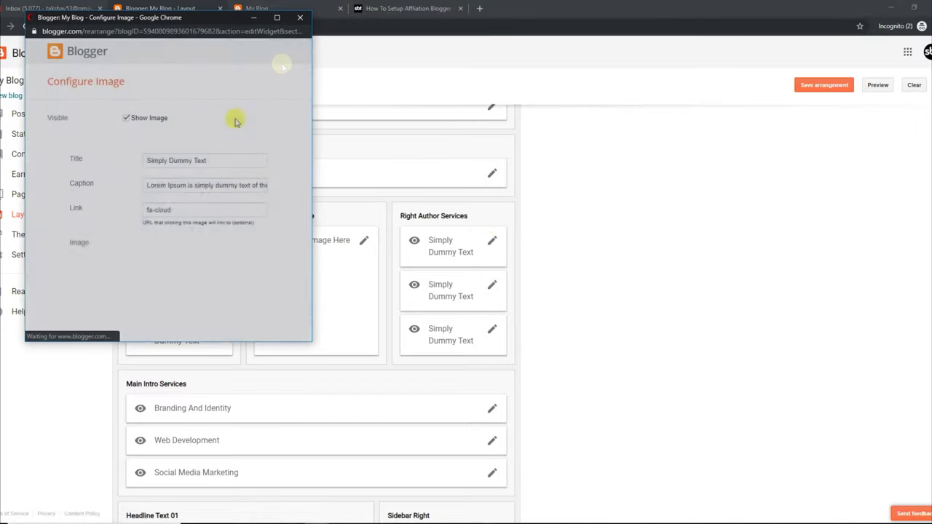
{"action": "left_click", "coordinate": [300, 20]}
{"action": "left_click", "coordinate": [491, 331]}
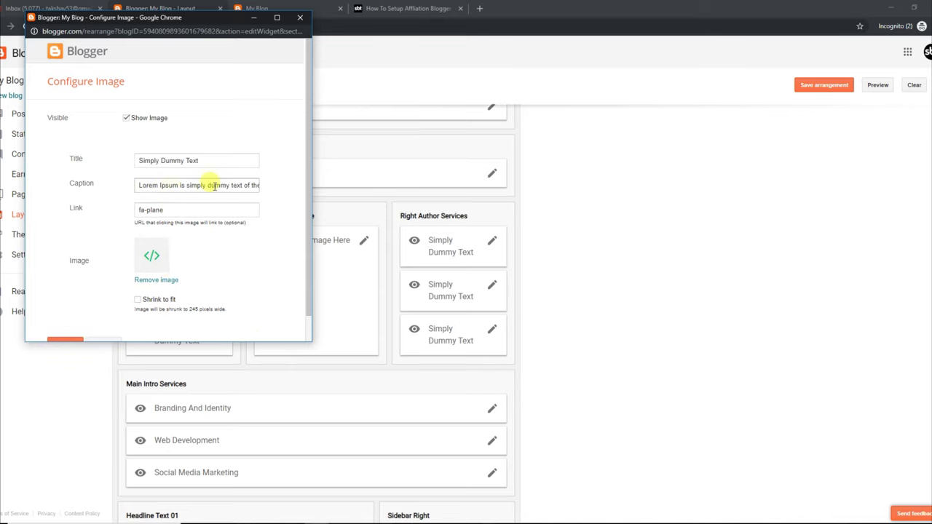
{"action": "left_click", "coordinate": [300, 17]}
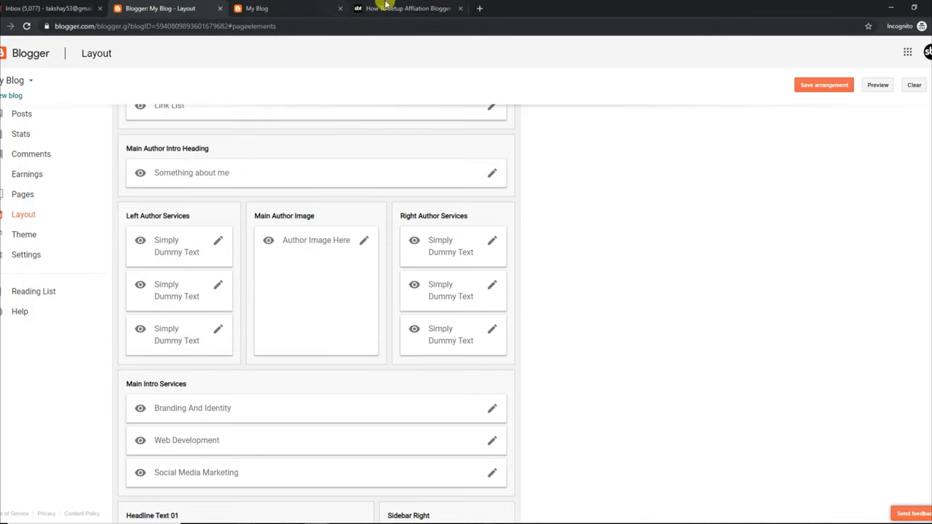
Step: Read the guide's instructions on how to get a FontAwesome icon name
{"action": "left_click", "coordinate": [386, 6]}
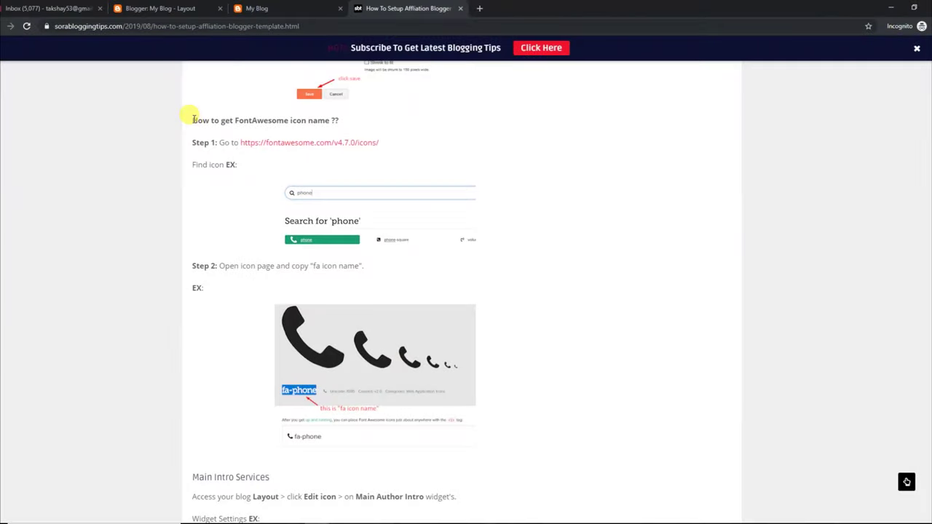
{"action": "left_click_drag", "start_coordinate": [191, 120], "coordinate": [346, 127]}
{"action": "left_click", "coordinate": [223, 189]}
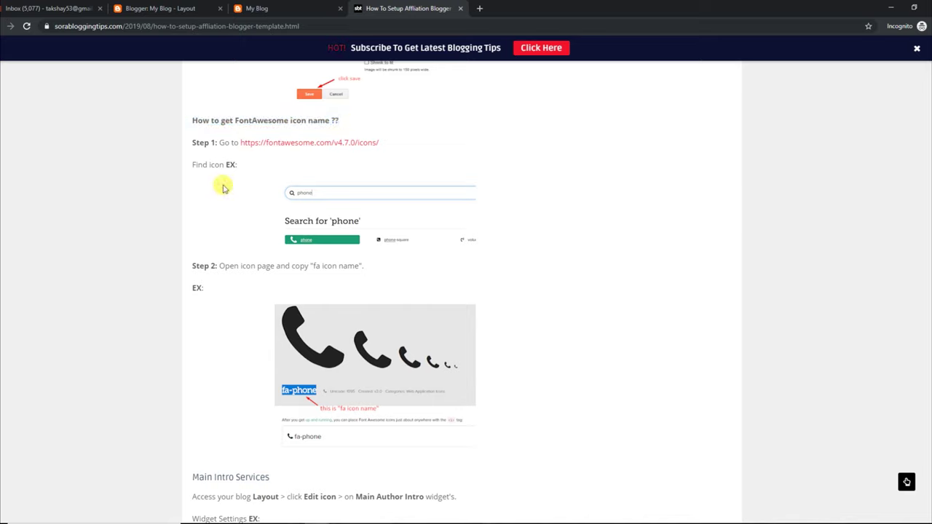
{"action": "left_click_drag", "start_coordinate": [195, 141], "coordinate": [380, 144]}
{"action": "left_click", "coordinate": [213, 179]}
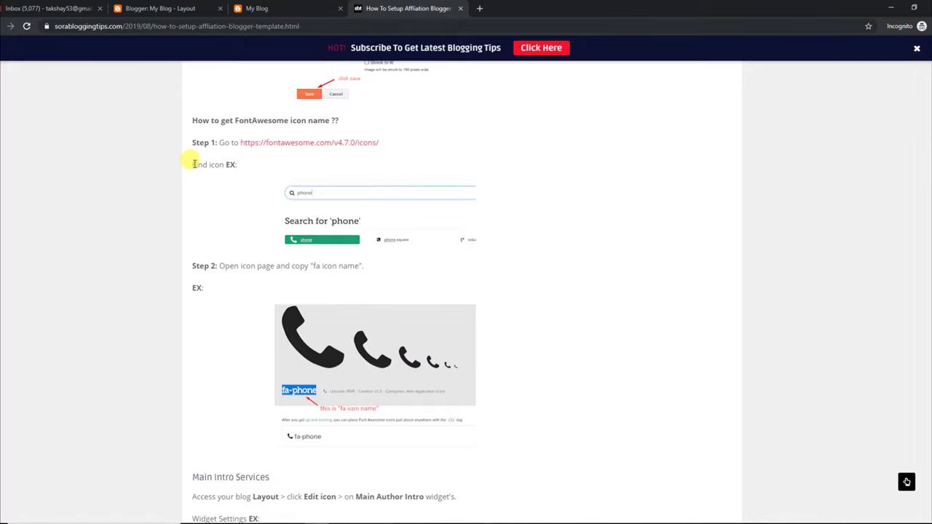
Step: Find the phone icon on the Font Awesome 4.7.0 icons site linked in the guide and copy its name, fa-phone
{"action": "left_click", "coordinate": [306, 143]}
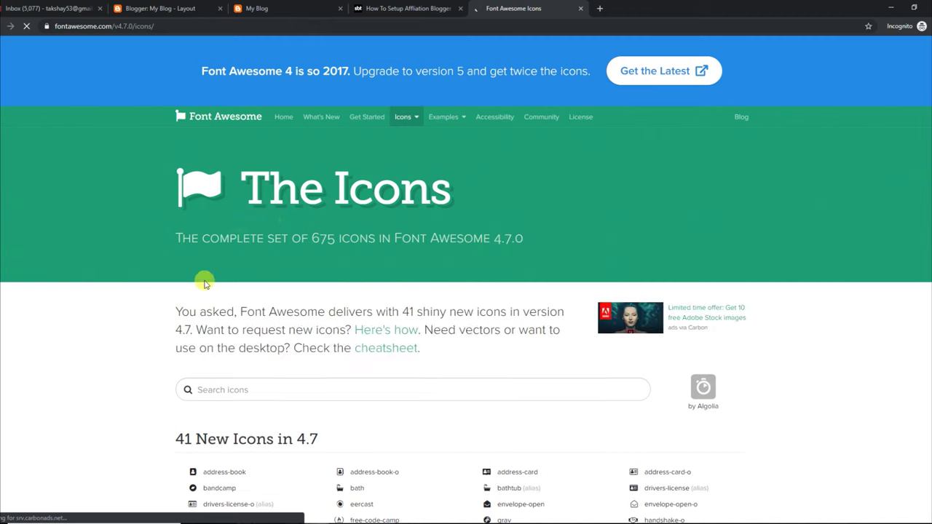
{"action": "left_click", "coordinate": [239, 390]}
{"action": "type", "text": "p"}
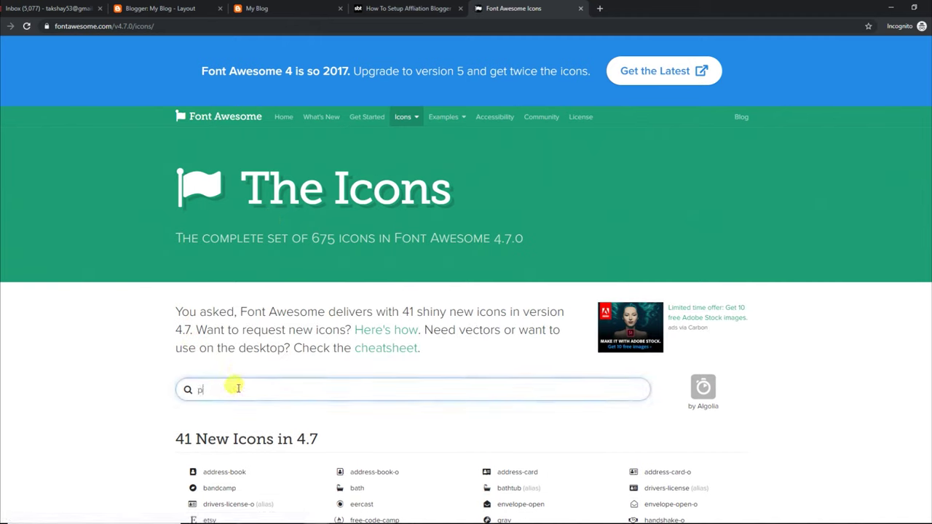
{"action": "type", "text": "hone"}
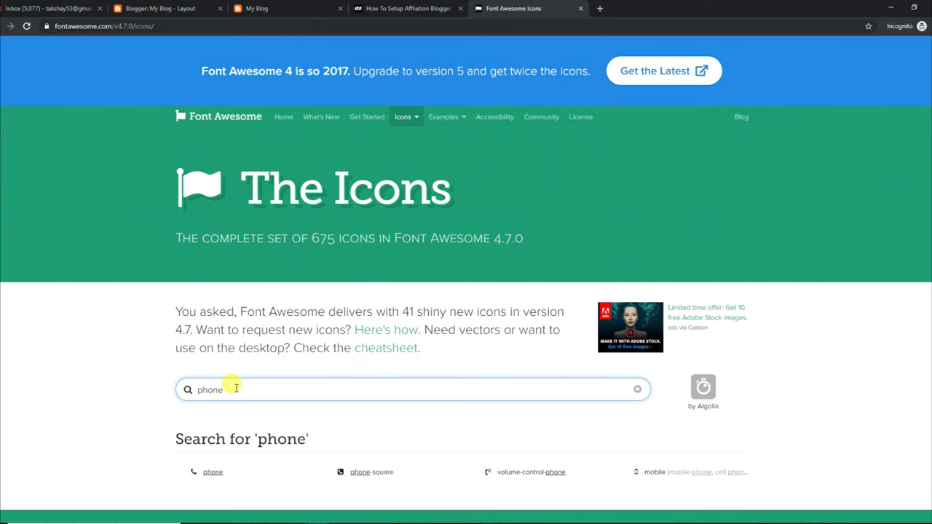
{"action": "left_click", "coordinate": [225, 475]}
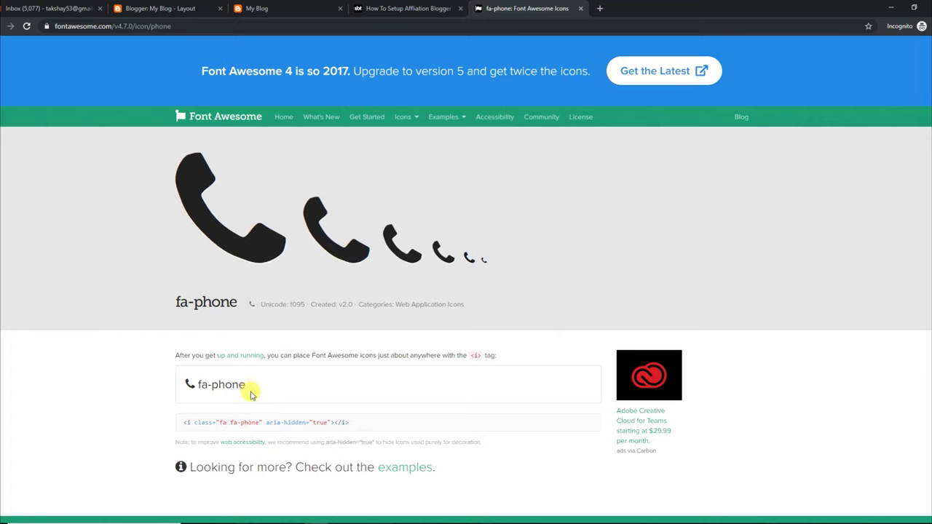
{"action": "left_click_drag", "start_coordinate": [249, 389], "coordinate": [198, 384]}
{"action": "right_click", "coordinate": [207, 377]}
{"action": "left_click", "coordinate": [222, 387]}
Step: Read the guide's step on copying the fa icon name and its Main Intro Services instructions with example widget settings
{"action": "left_click", "coordinate": [396, 9]}
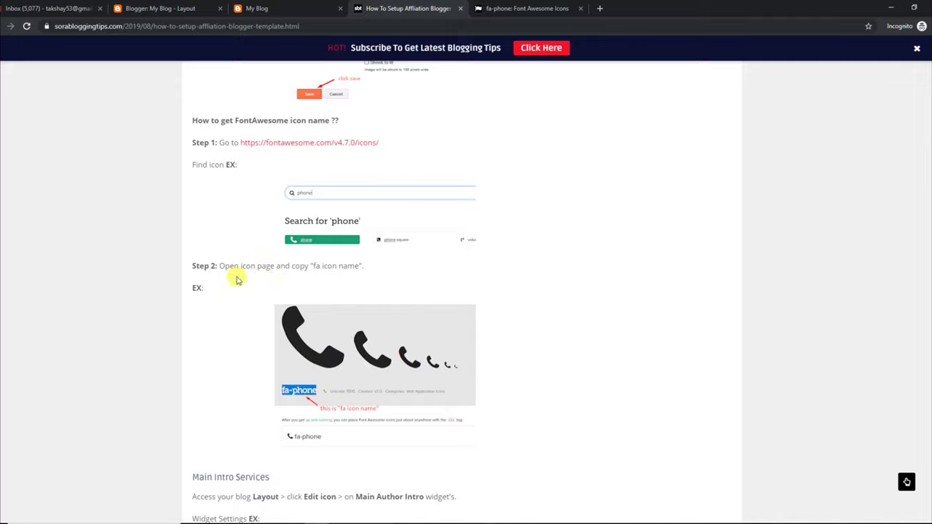
{"action": "left_click_drag", "start_coordinate": [220, 265], "coordinate": [353, 267]}
{"action": "left_click", "coordinate": [607, 313]}
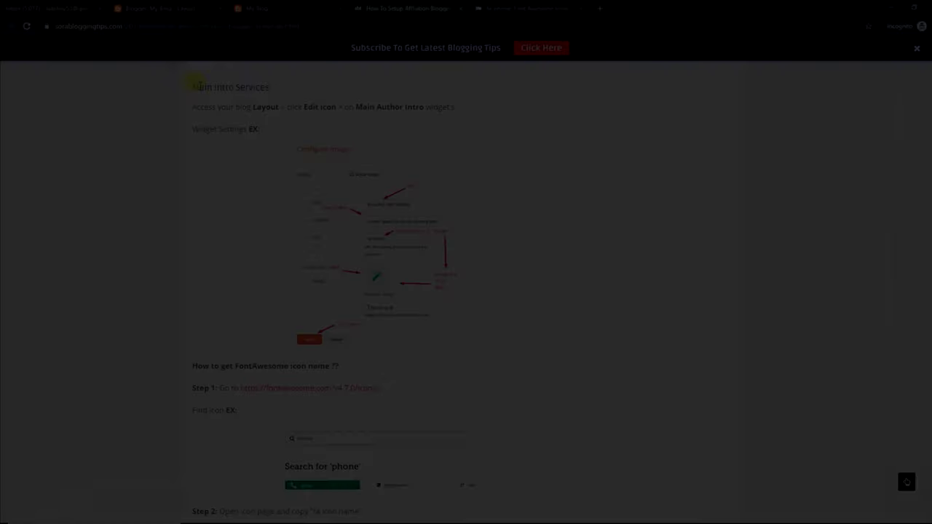
{"action": "left_click_drag", "start_coordinate": [193, 86], "coordinate": [274, 88]}
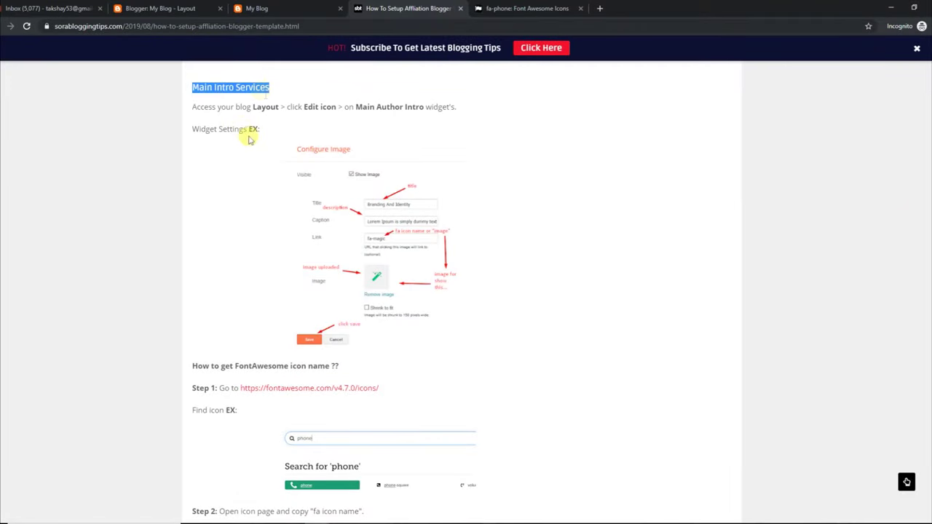
{"action": "left_click", "coordinate": [205, 118]}
{"action": "left_click_drag", "start_coordinate": [193, 106], "coordinate": [461, 109]}
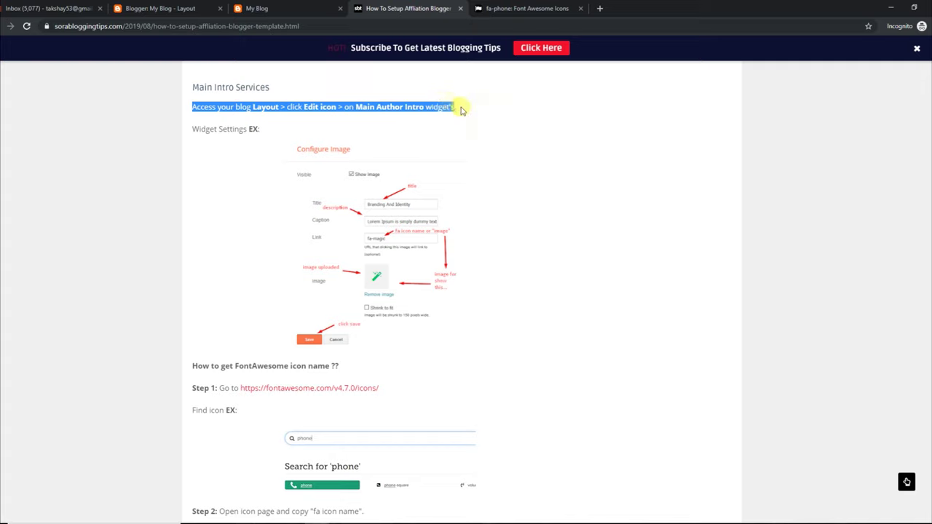
{"action": "left_click", "coordinate": [198, 139]}
{"action": "left_click_drag", "start_coordinate": [194, 129], "coordinate": [269, 129]}
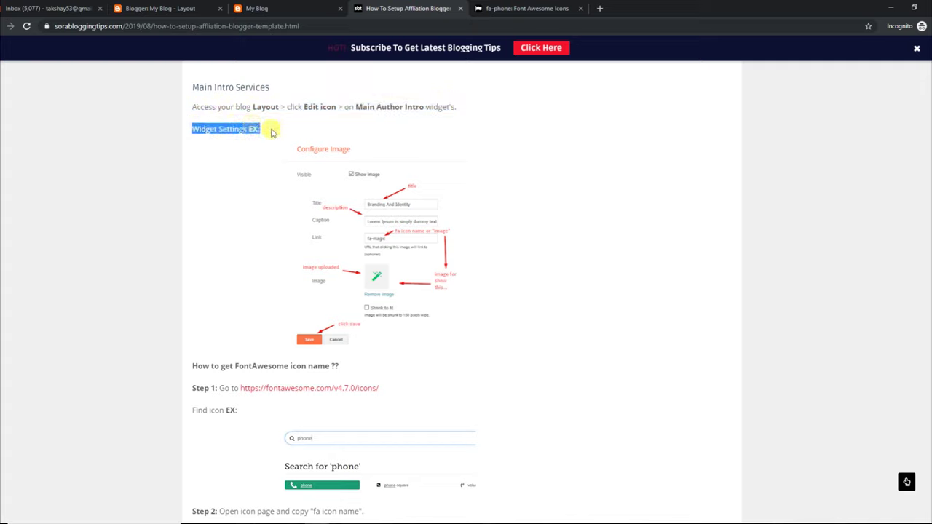
{"action": "left_click", "coordinate": [246, 145]}
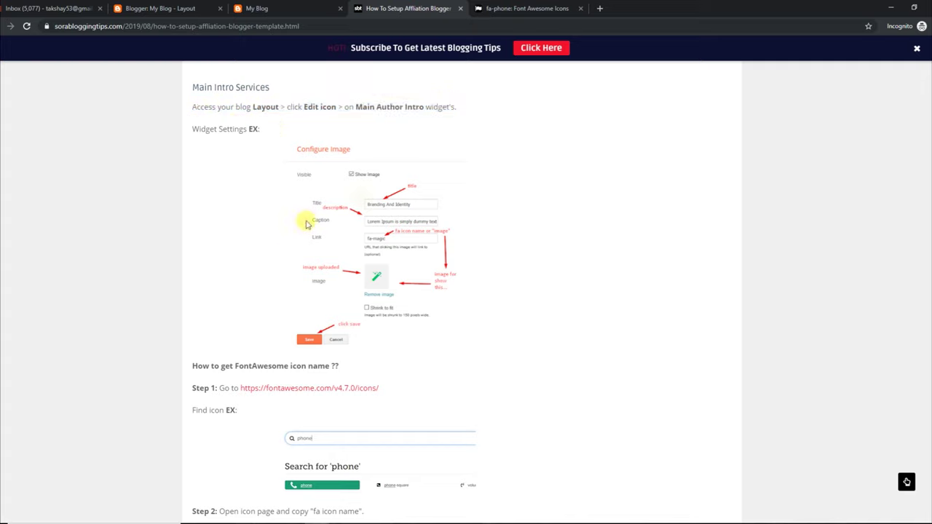
Step: Close the Font Awesome page and view the main intro services section on the blog
{"action": "left_click", "coordinate": [482, 7]}
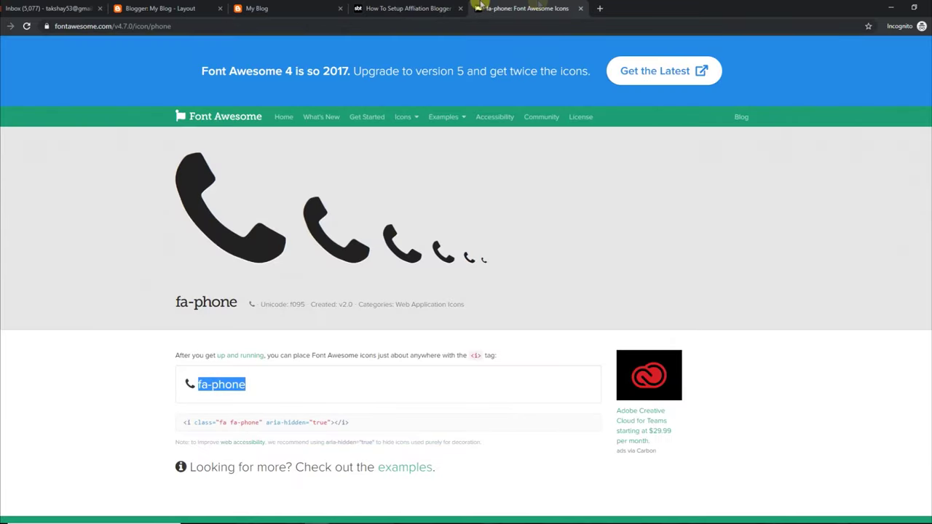
{"action": "left_click", "coordinate": [580, 8]}
{"action": "left_click", "coordinate": [299, 8]}
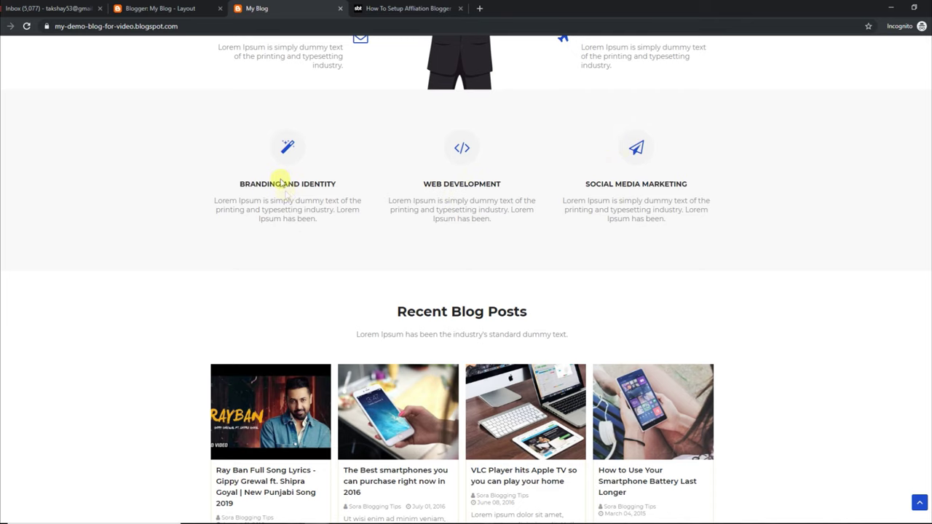
Step: Open the Branding And Identity widget under Main Intro Services in the layout, review its title, caption and icon link, and save it
{"action": "left_click", "coordinate": [195, 8]}
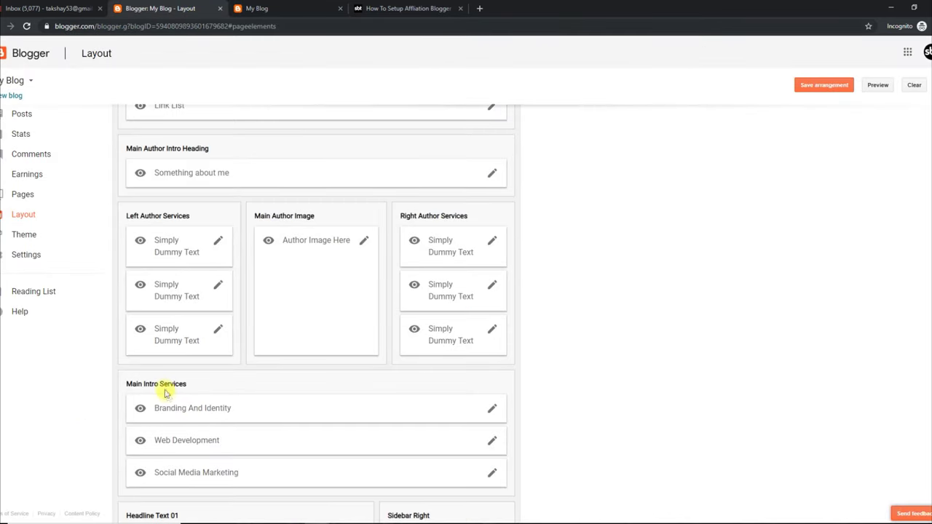
{"action": "left_click", "coordinate": [490, 411]}
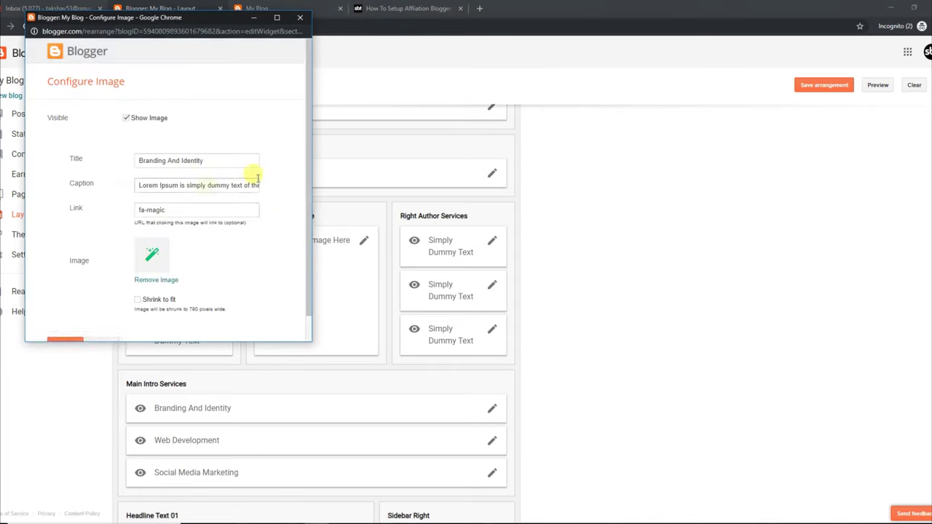
{"action": "scroll", "coordinate": [304, 189], "scroll_direction": "down", "scroll_amount": 1}
{"action": "left_click_drag", "start_coordinate": [201, 136], "coordinate": [296, 168]}
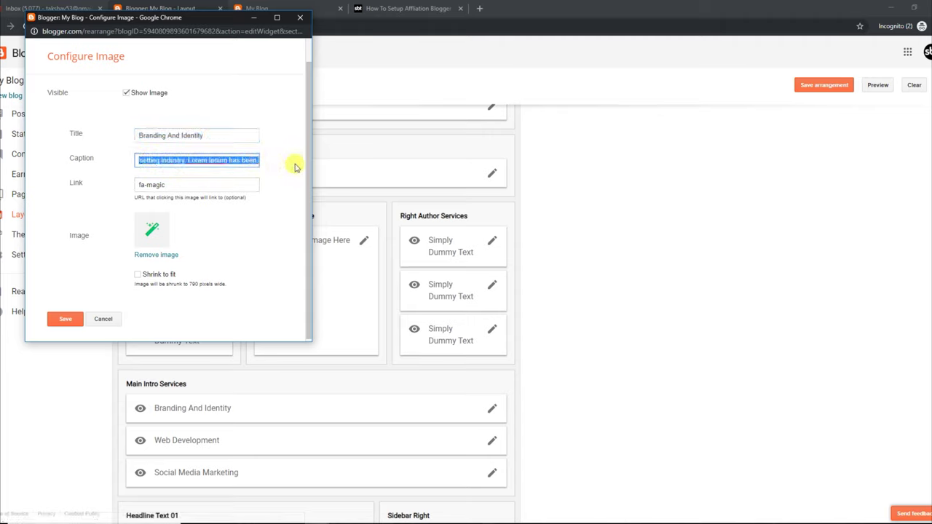
{"action": "left_click", "coordinate": [177, 185]}
{"action": "scroll", "coordinate": [307, 225], "scroll_direction": "down", "scroll_amount": 1}
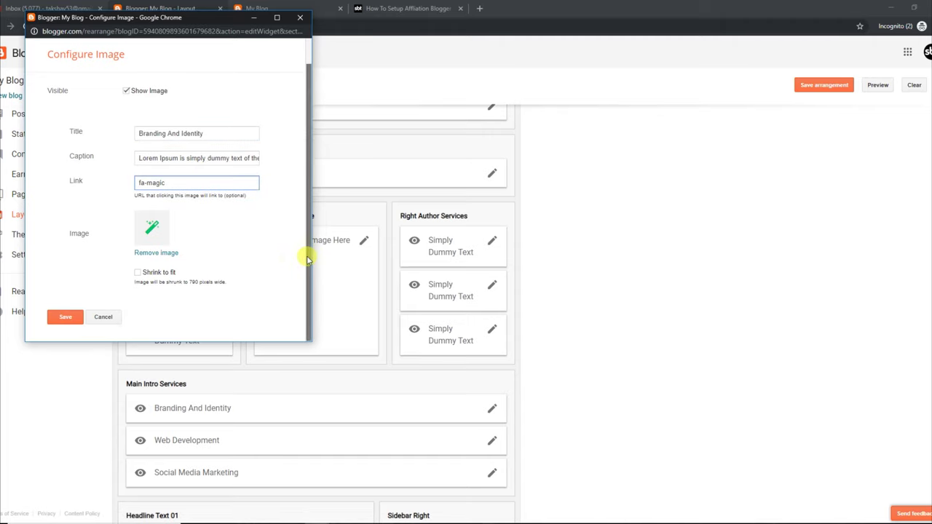
{"action": "left_click", "coordinate": [65, 319]}
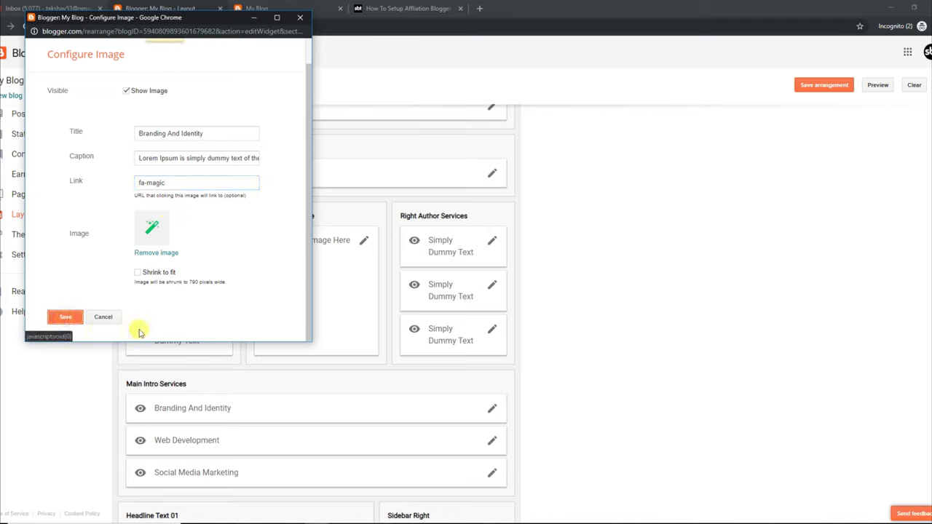
Step: Open the Web Development widget under Main Intro Services, review its settings, and save it
{"action": "left_click", "coordinate": [491, 444]}
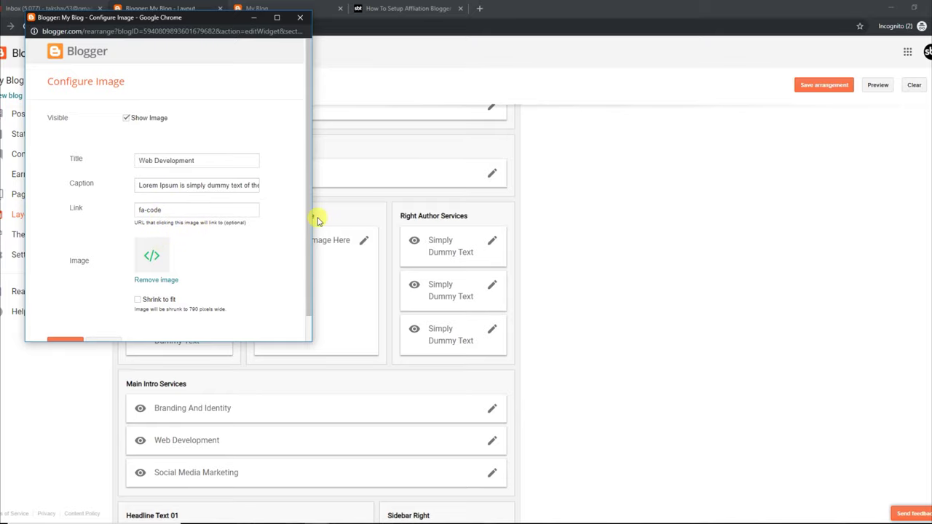
{"action": "scroll", "coordinate": [307, 250], "scroll_direction": "down", "scroll_amount": 2}
{"action": "left_click", "coordinate": [65, 318]}
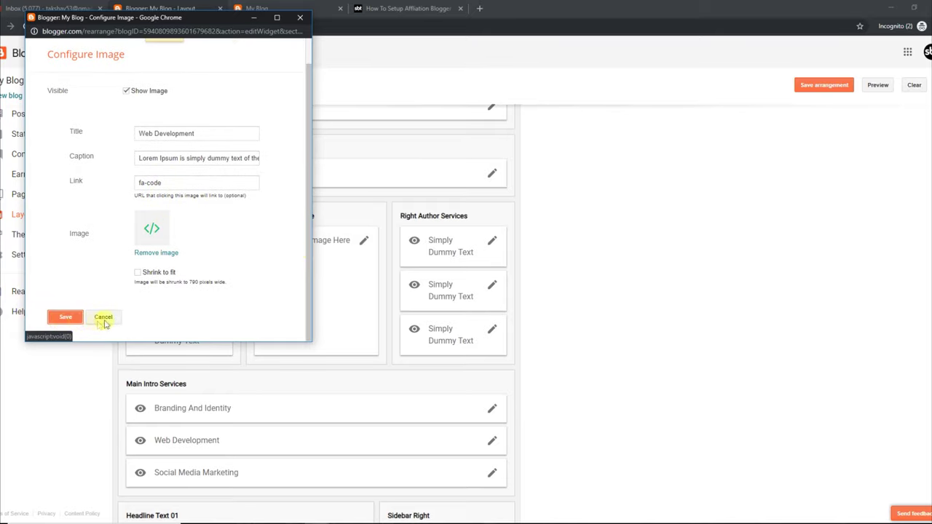
Step: View the Social Media Marketing item on the blog, open its widget in the layout, and save it
{"action": "left_click", "coordinate": [295, 8]}
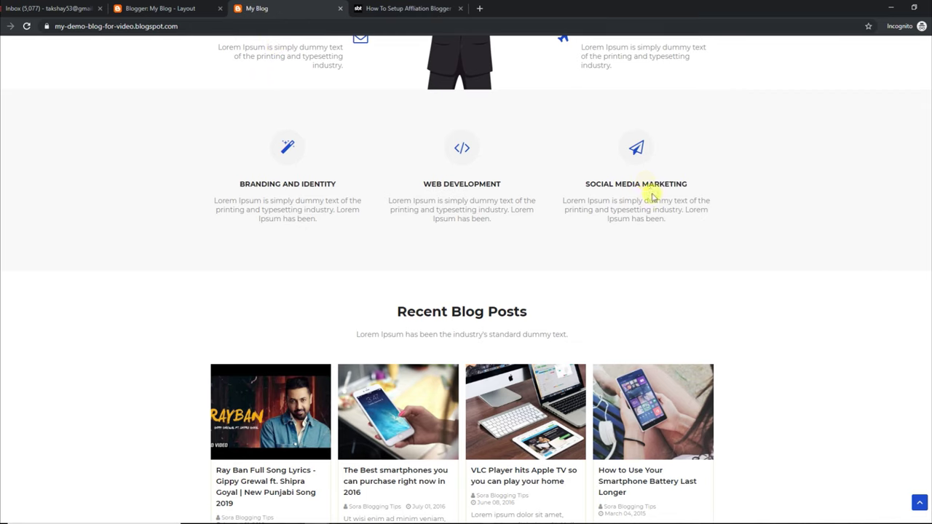
{"action": "left_click", "coordinate": [177, 5]}
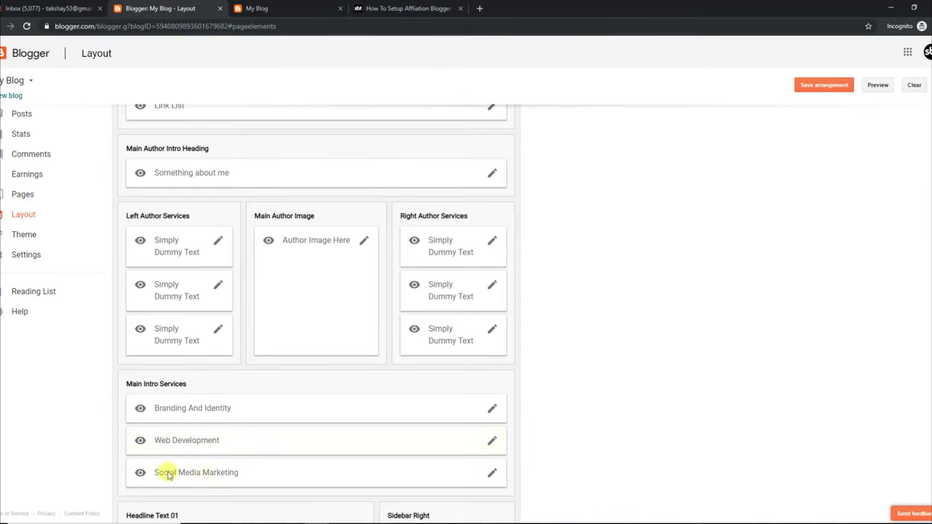
{"action": "left_click", "coordinate": [493, 473]}
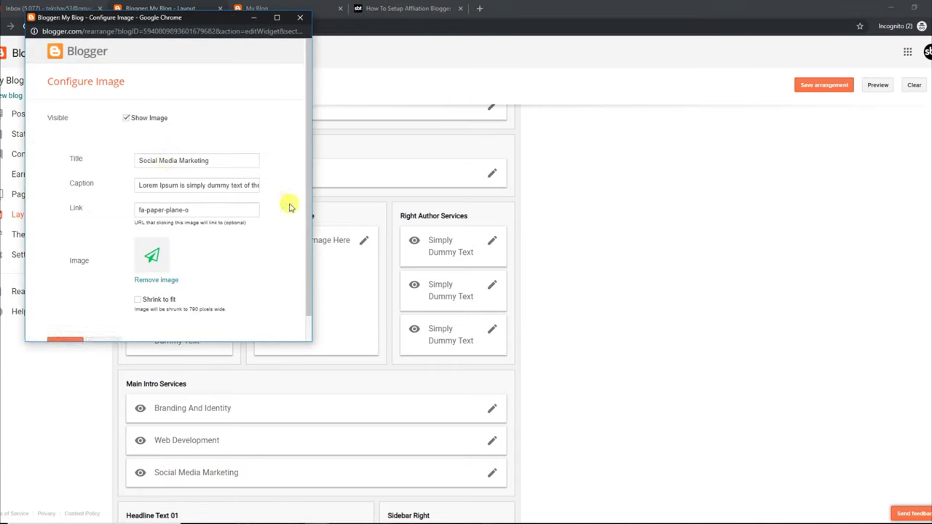
{"action": "scroll", "coordinate": [302, 209], "scroll_direction": "down", "scroll_amount": 2}
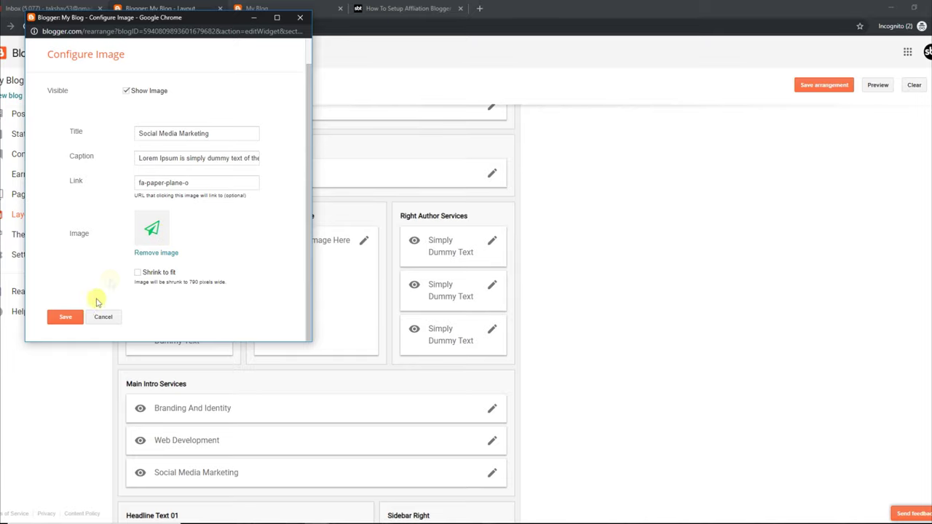
{"action": "left_click", "coordinate": [76, 319]}
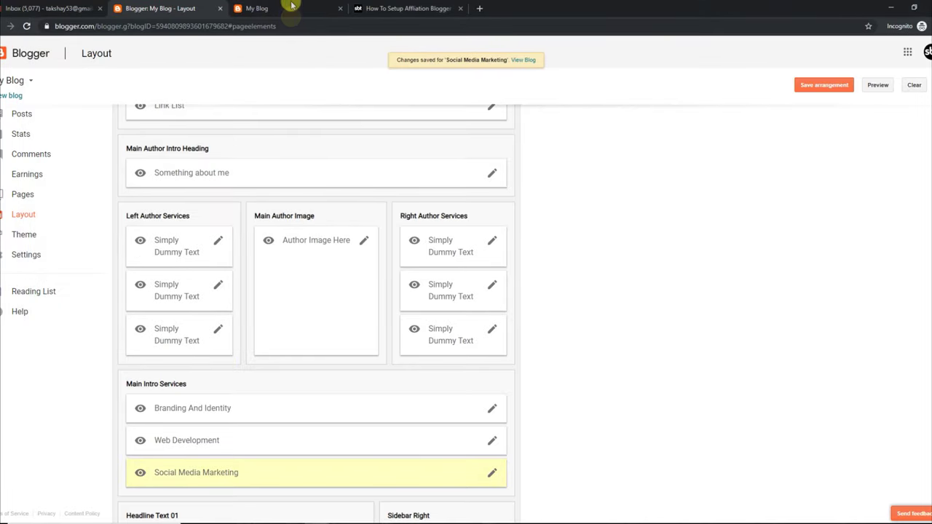
Step: Read the guide's Headline Text 01 and 02 instructions and example widget settings
{"action": "left_click", "coordinate": [290, 8]}
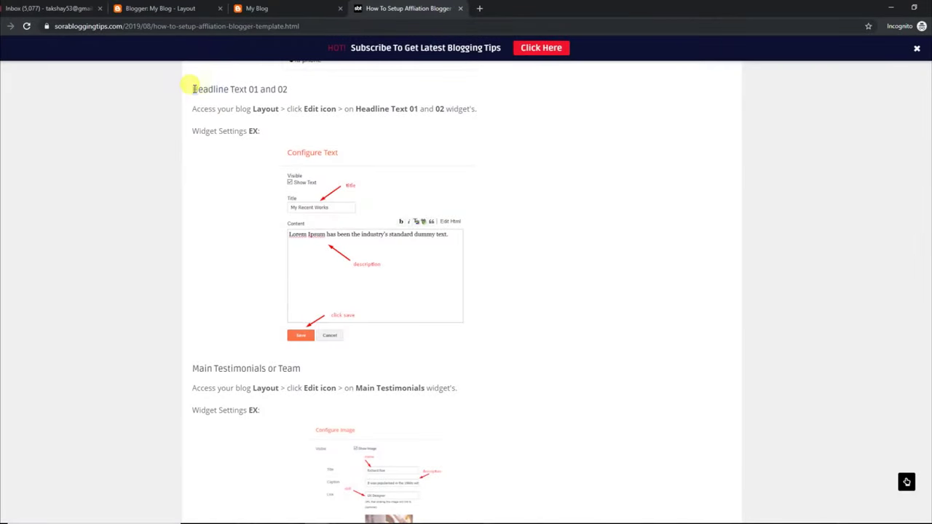
{"action": "left_click_drag", "start_coordinate": [192, 88], "coordinate": [284, 90]}
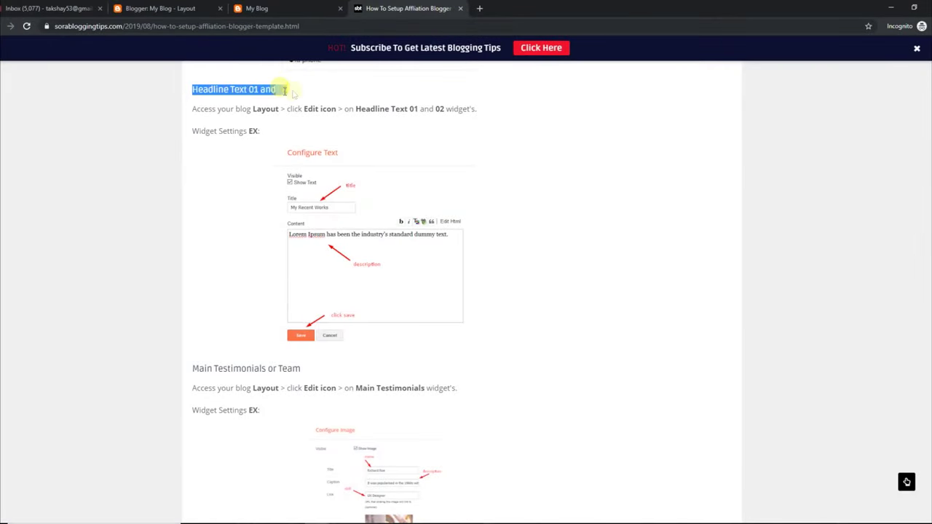
{"action": "left_click_drag", "start_coordinate": [193, 108], "coordinate": [457, 108]}
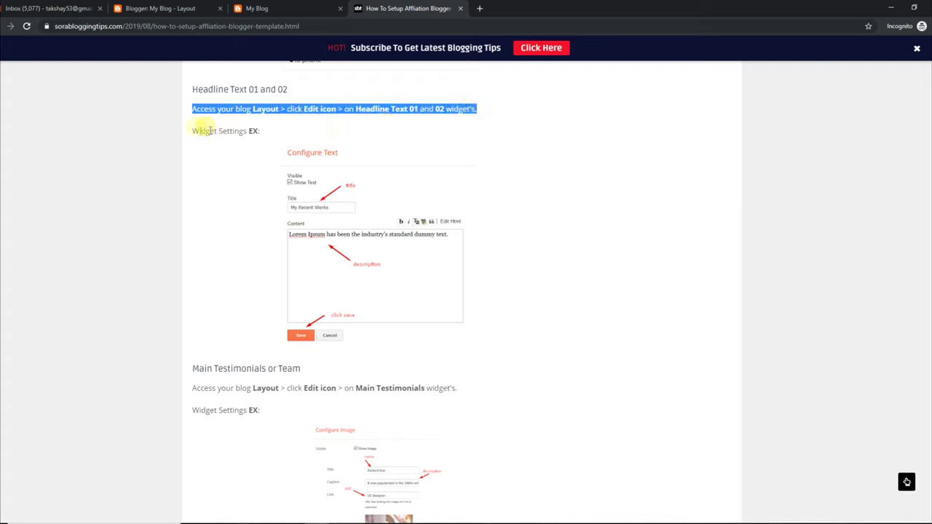
{"action": "left_click_drag", "start_coordinate": [193, 131], "coordinate": [269, 135]}
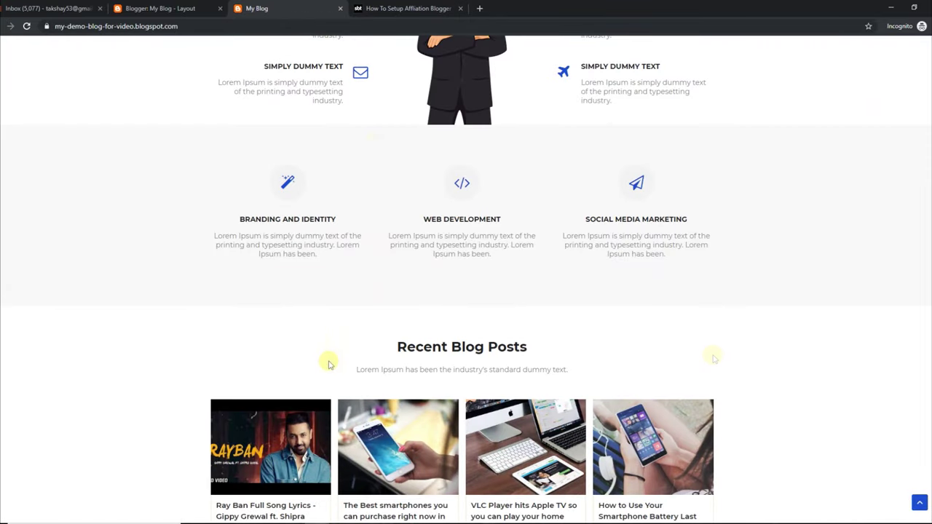
Step: Examine the Recent Blog Posts and What our clients say headlines on the blog
{"action": "scroll", "coordinate": [328, 364], "scroll_direction": "down", "scroll_amount": 5}
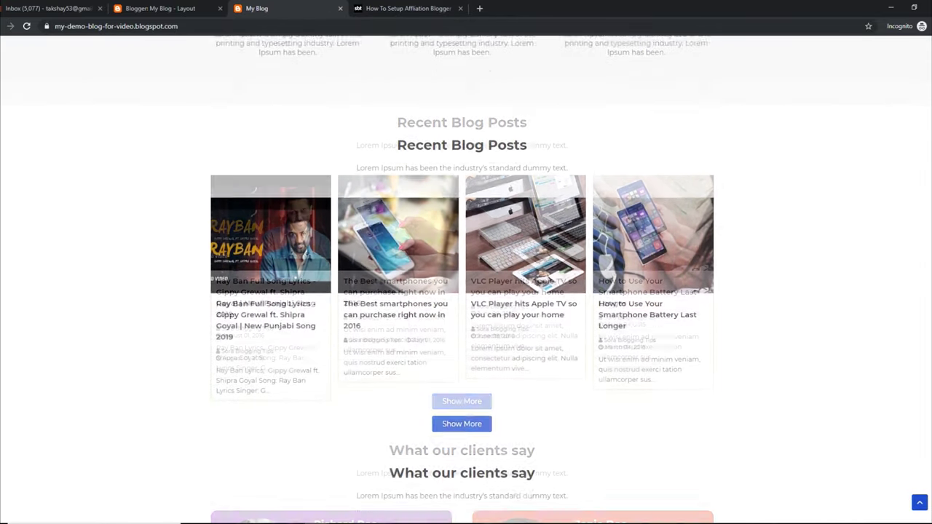
{"action": "scroll", "coordinate": [466, 276], "scroll_direction": "down", "scroll_amount": 1}
{"action": "scroll", "coordinate": [662, 357], "scroll_direction": "down", "scroll_amount": 2}
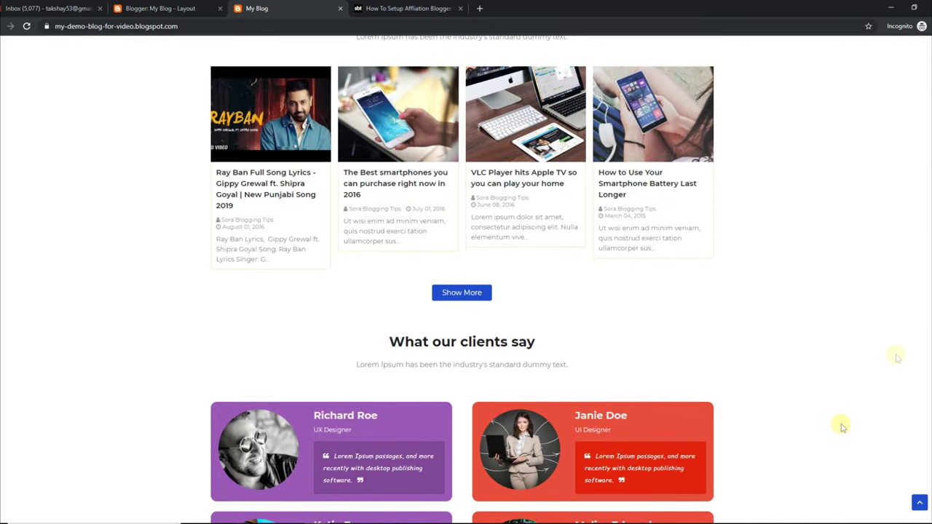
{"action": "scroll", "coordinate": [465, 291], "scroll_direction": "down", "scroll_amount": 3}
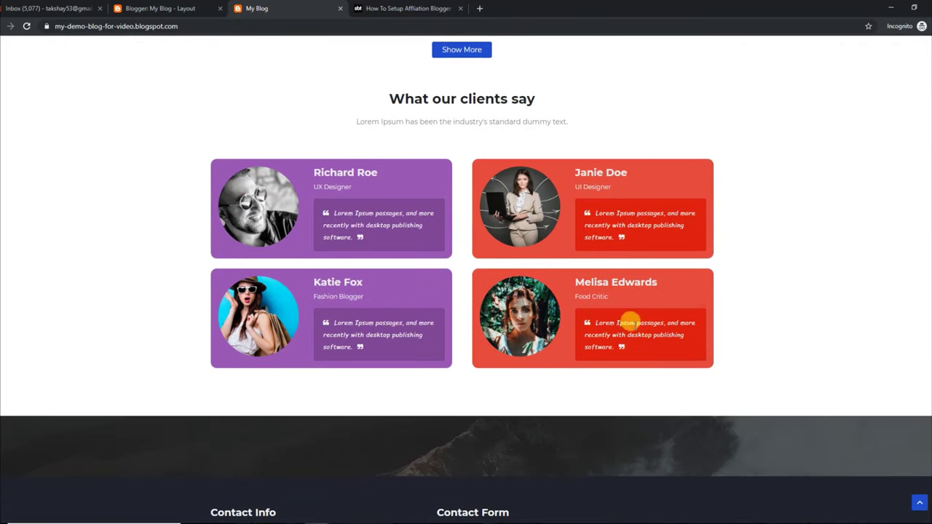
{"action": "scroll", "coordinate": [466, 291], "scroll_direction": "up", "scroll_amount": 7}
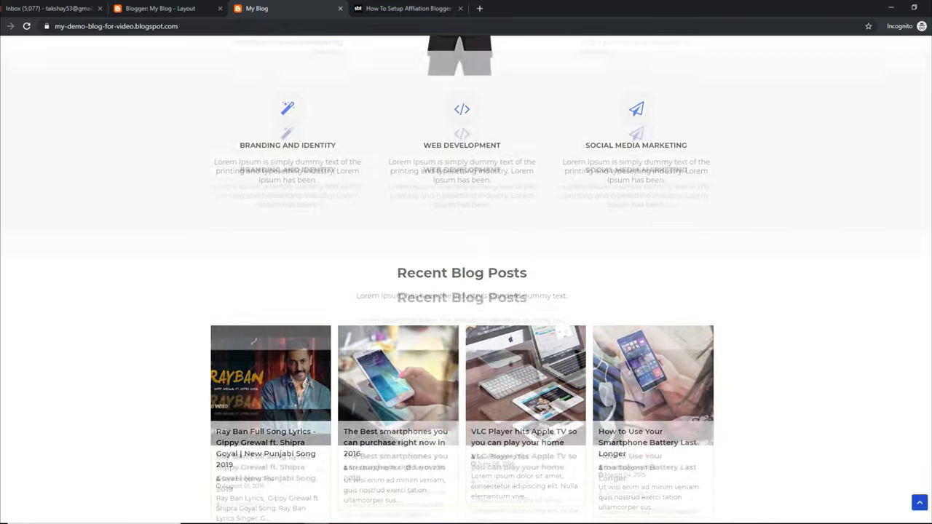
Step: Cut the content text from the Recent Blog Posts widget under Headline Text 01, save it, and reload the blog
{"action": "left_click", "coordinate": [161, 8]}
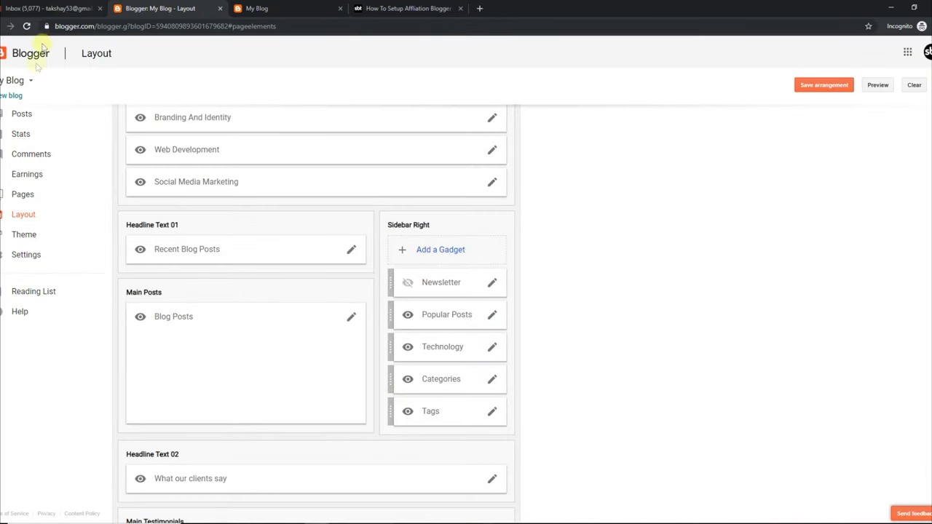
{"action": "left_click", "coordinate": [349, 253]}
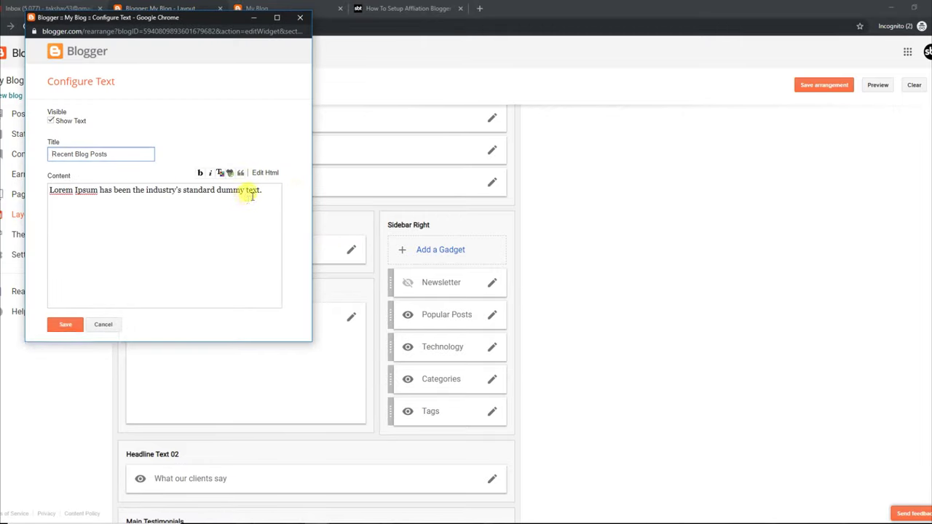
{"action": "left_click_drag", "start_coordinate": [264, 190], "coordinate": [44, 199]}
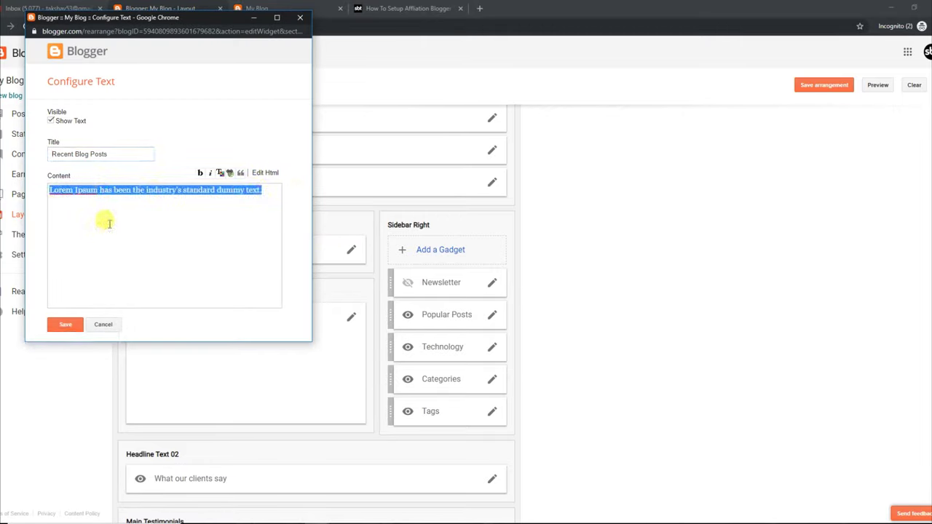
{"action": "right_click", "coordinate": [182, 190]}
{"action": "left_click", "coordinate": [198, 200]}
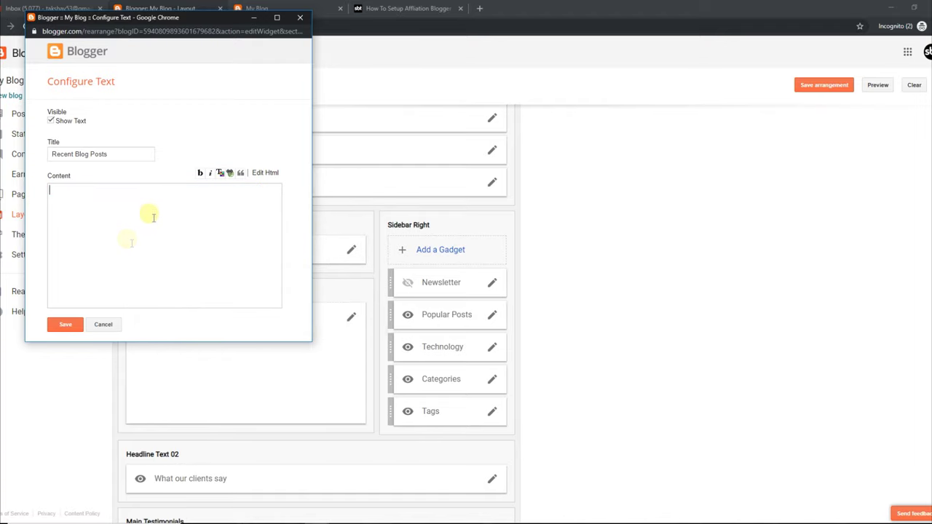
{"action": "left_click", "coordinate": [65, 324]}
{"action": "left_click", "coordinate": [318, 7]}
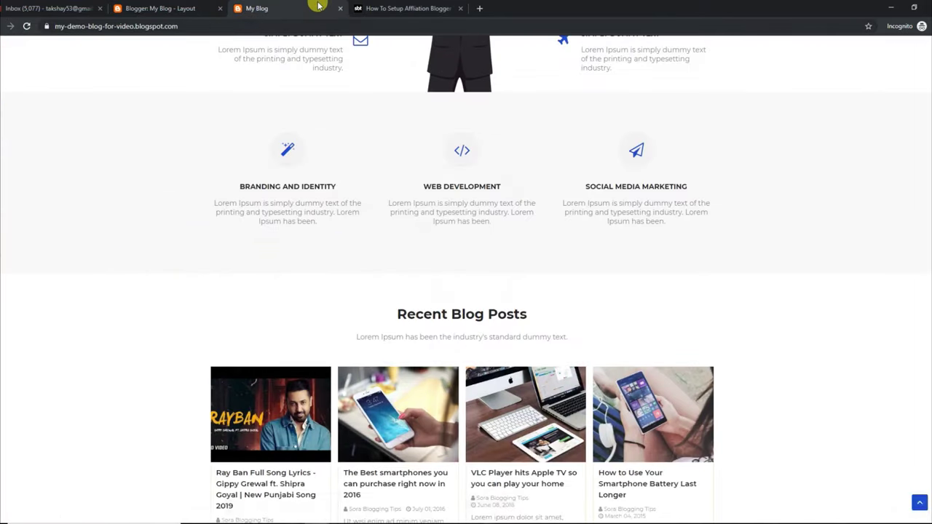
{"action": "left_click_drag", "start_coordinate": [356, 339], "coordinate": [573, 344]}
{"action": "left_click", "coordinate": [27, 27]}
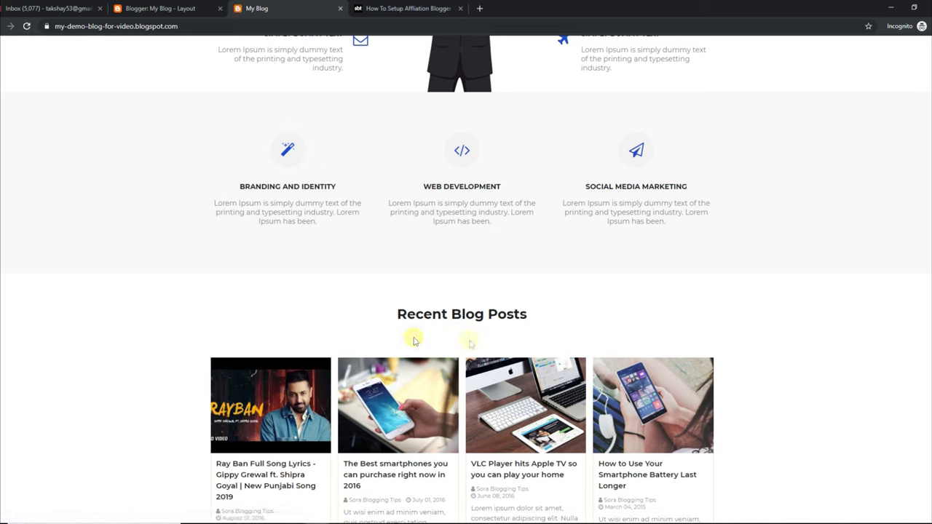
Step: Paste "Lorem Ipsum has been the industry's standard dummy text." back into the Recent Blog Posts widget, save it, and reload the blog
{"action": "left_click", "coordinate": [182, 8]}
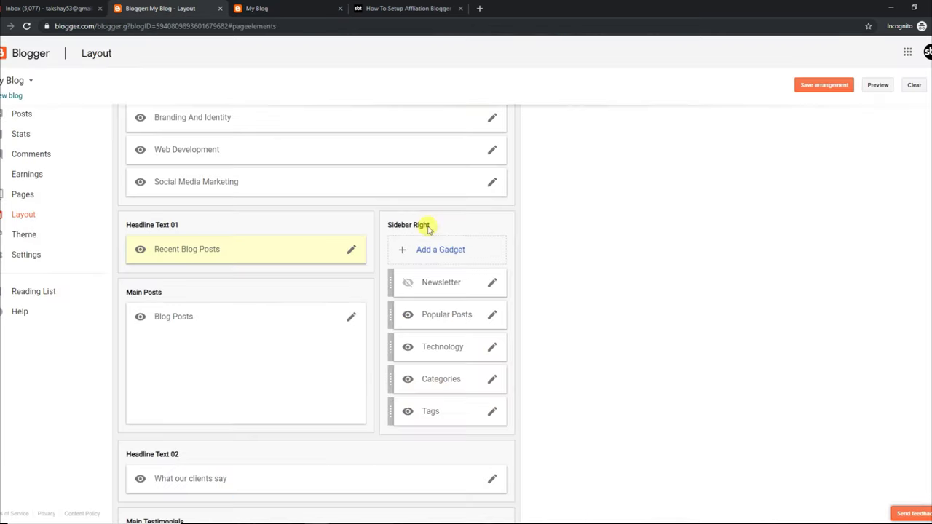
{"action": "left_click", "coordinate": [350, 251]}
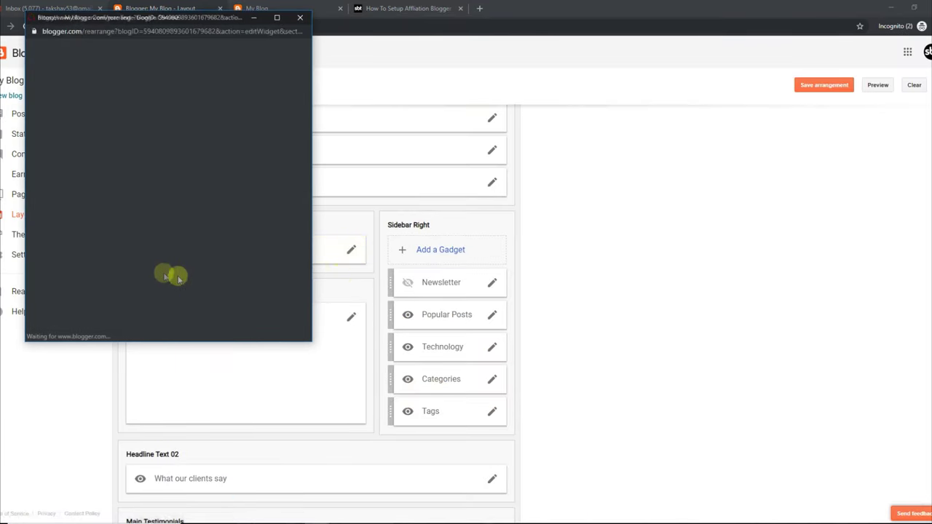
{"action": "right_click", "coordinate": [109, 222]}
{"action": "left_click", "coordinate": [145, 287]}
{"action": "left_click", "coordinate": [65, 324]}
{"action": "left_click", "coordinate": [258, 8]}
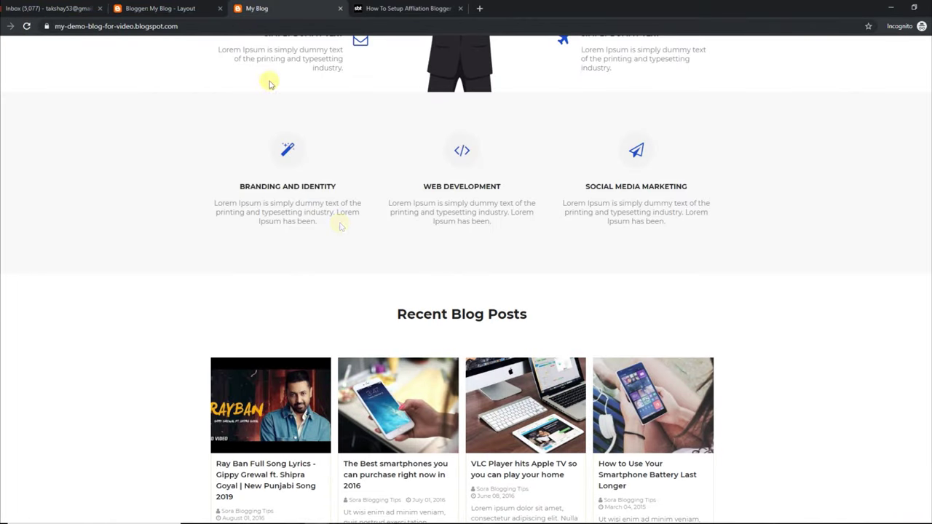
{"action": "left_click", "coordinate": [27, 28]}
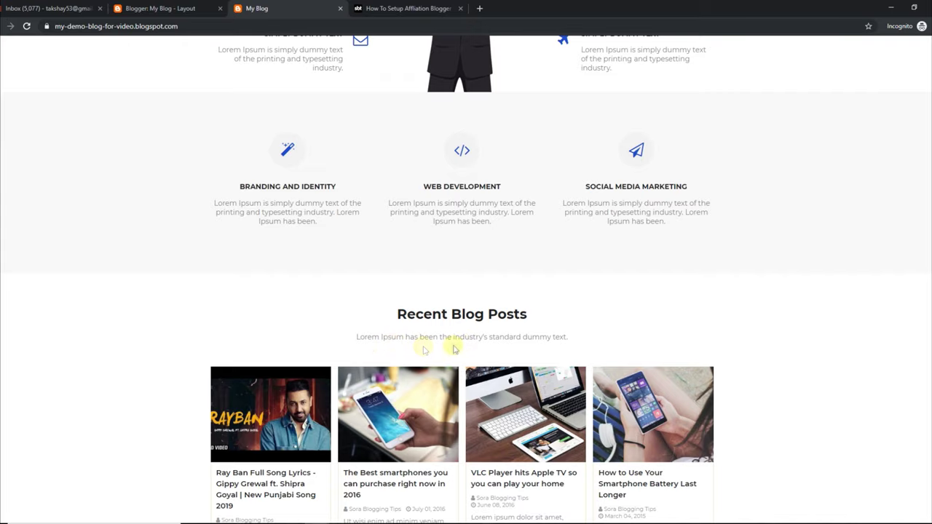
Step: Delete the content text of the What our clients say widget under Headline Text 02, save it, and reload the blog
{"action": "scroll", "coordinate": [353, 275], "scroll_direction": "down", "scroll_amount": 7}
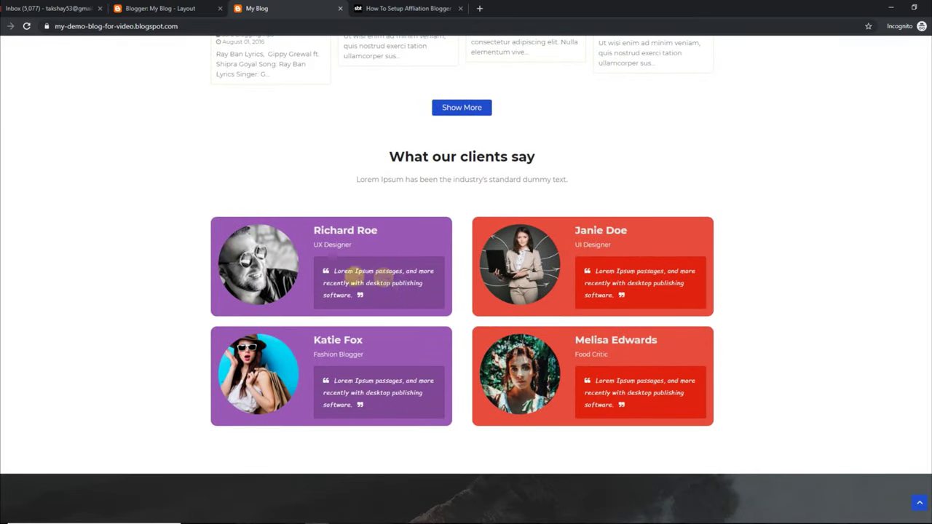
{"action": "left_click", "coordinate": [183, 7]}
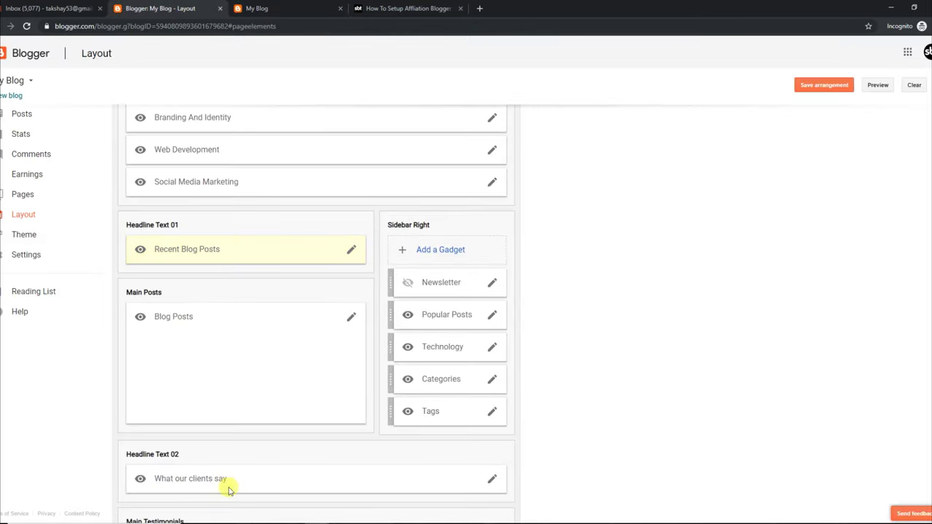
{"action": "left_click", "coordinate": [492, 478]}
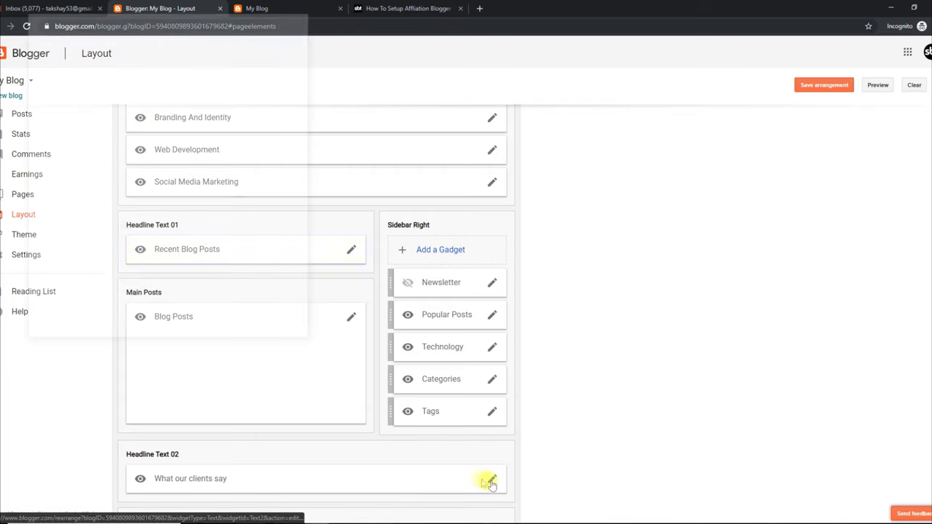
{"action": "left_click_drag", "start_coordinate": [261, 190], "coordinate": [42, 192]}
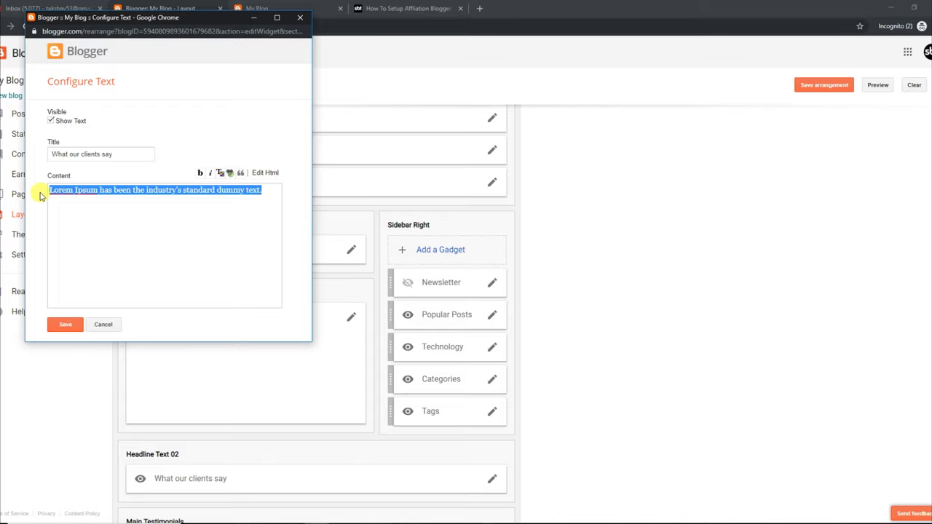
{"action": "key", "text": "BackSpace"}
{"action": "left_click", "coordinate": [79, 327]}
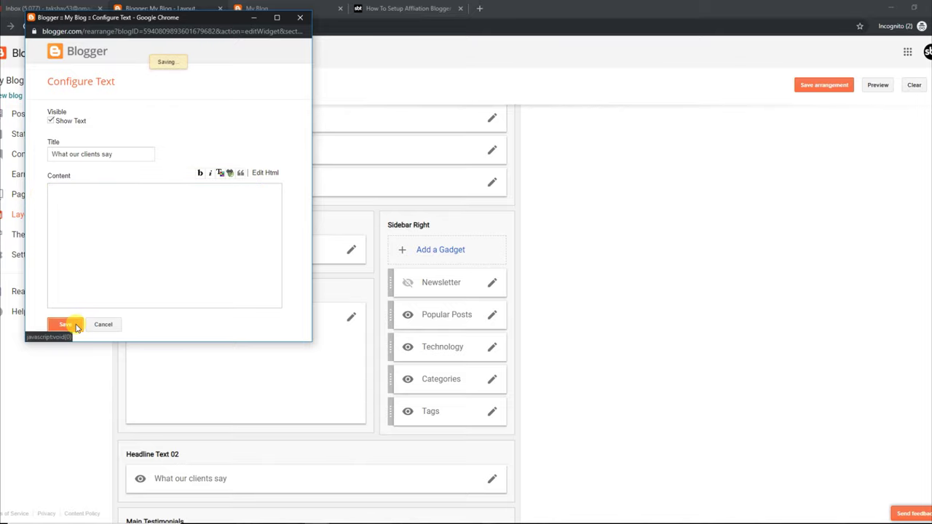
{"action": "left_click", "coordinate": [259, 10]}
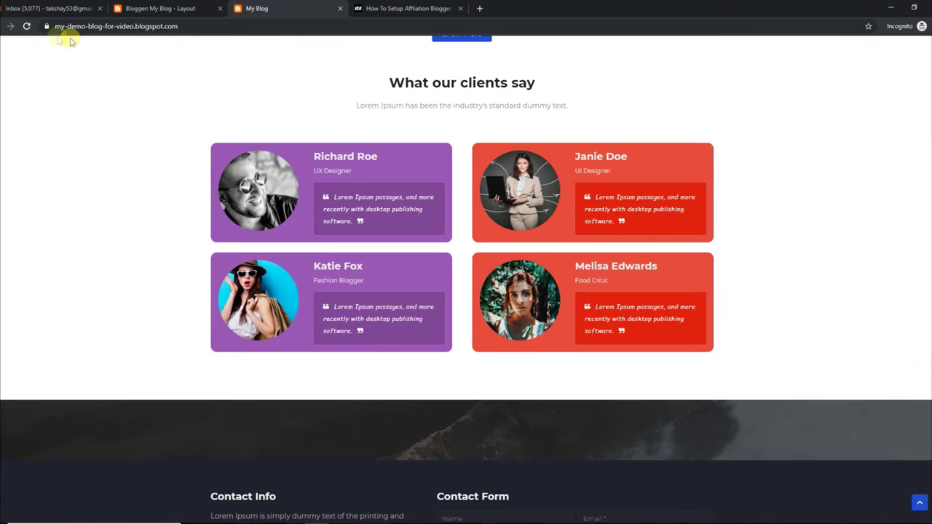
{"action": "left_click", "coordinate": [27, 26]}
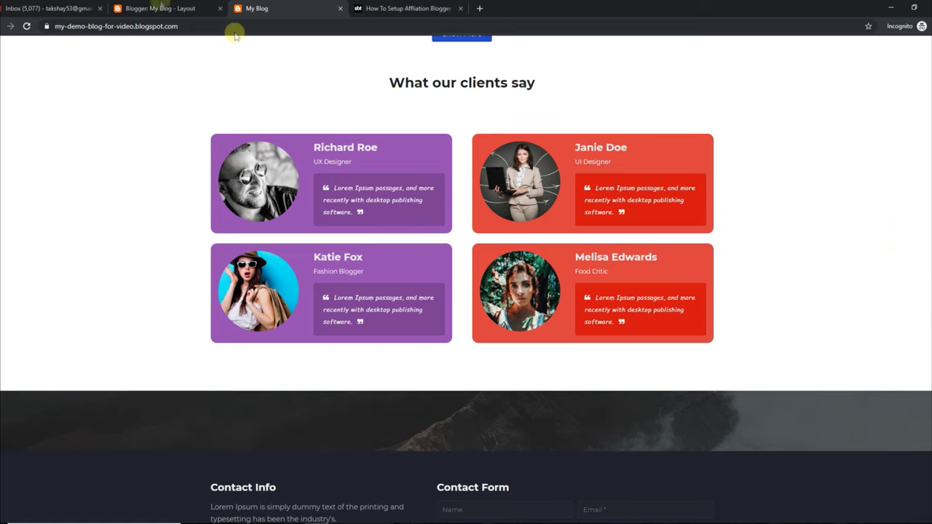
Step: Restore "Lorem Ipsum has been the industry's standard dummy text." in the What our clients say widget, save it, and check the reloaded blog
{"action": "left_click", "coordinate": [173, 8]}
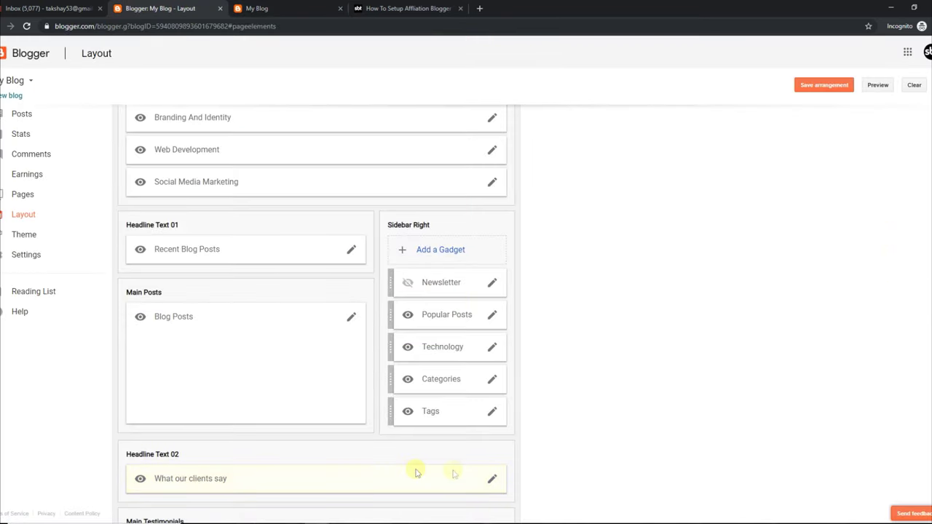
{"action": "left_click", "coordinate": [491, 478]}
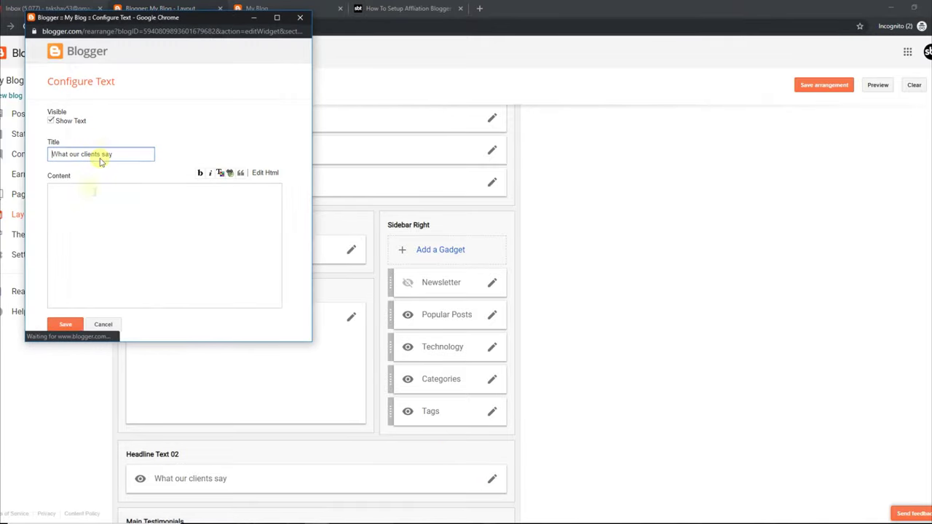
{"action": "right_click", "coordinate": [91, 193]}
{"action": "left_click", "coordinate": [105, 257]}
{"action": "left_click", "coordinate": [81, 319]}
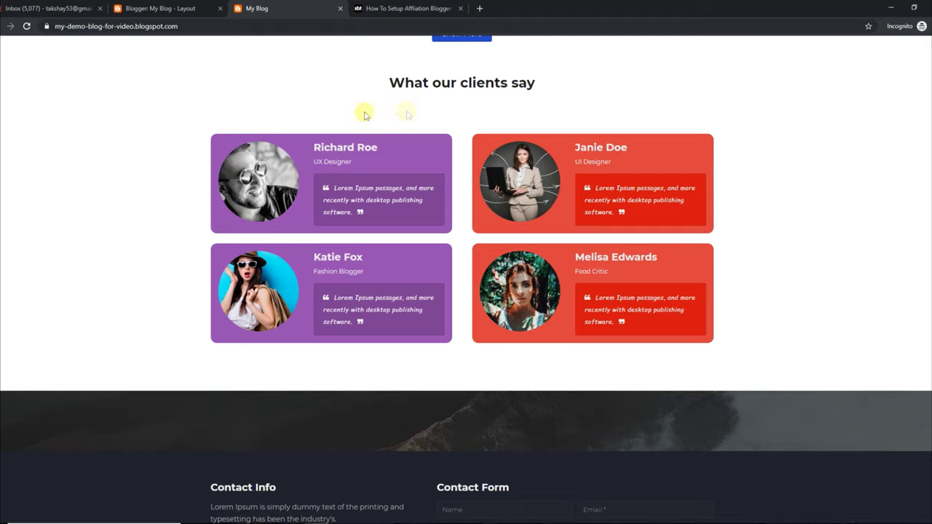
{"action": "left_click", "coordinate": [27, 26]}
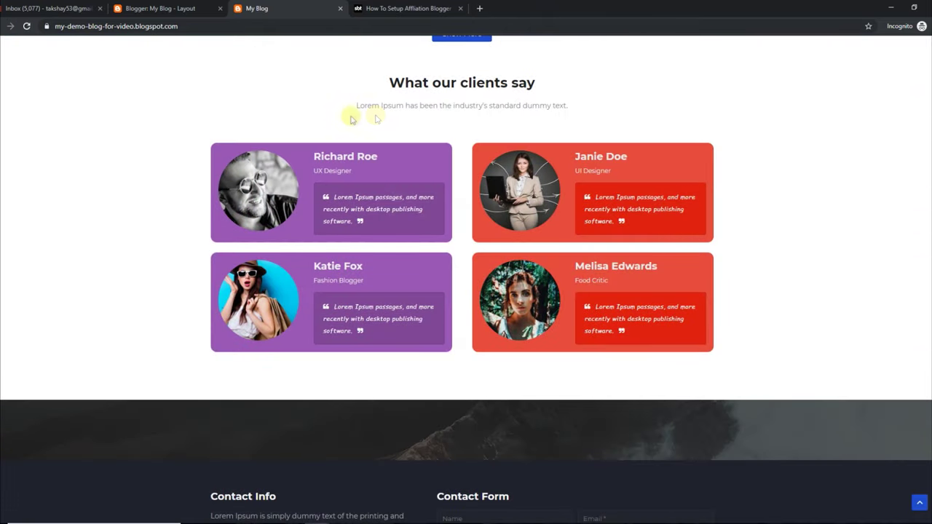
{"action": "left_click_drag", "start_coordinate": [358, 103], "coordinate": [555, 107]}
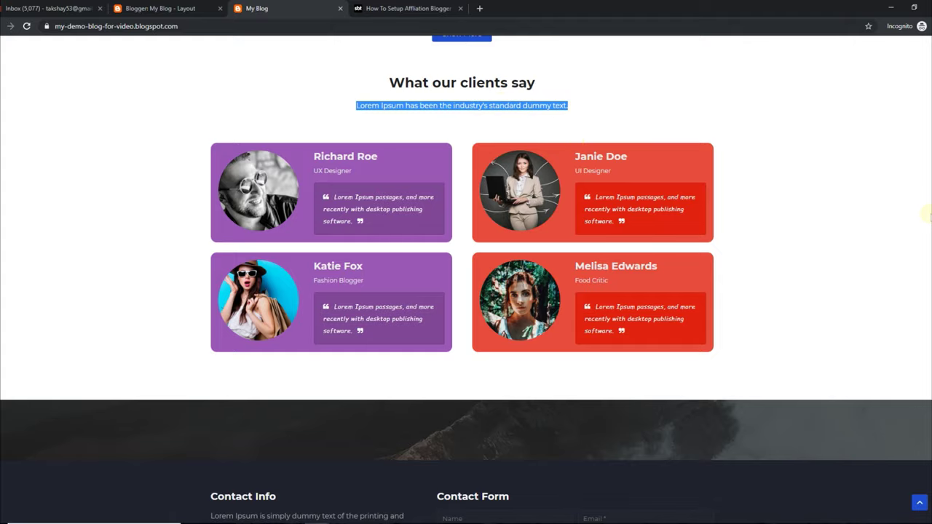
{"action": "scroll", "coordinate": [930, 217], "scroll_direction": "up", "scroll_amount": 6}
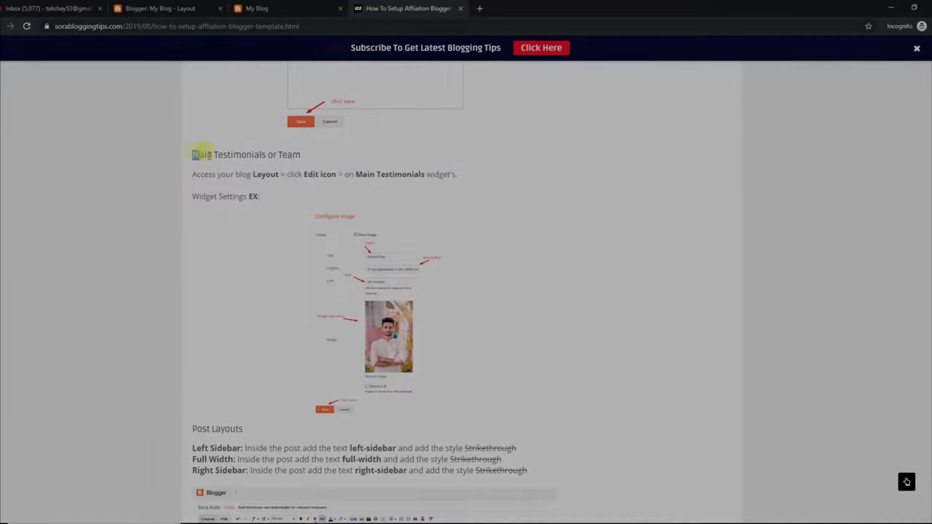
Step: Read the guide's Main Testimonials or Team instructions and example widget settings
{"action": "left_click_drag", "start_coordinate": [193, 155], "coordinate": [273, 155]}
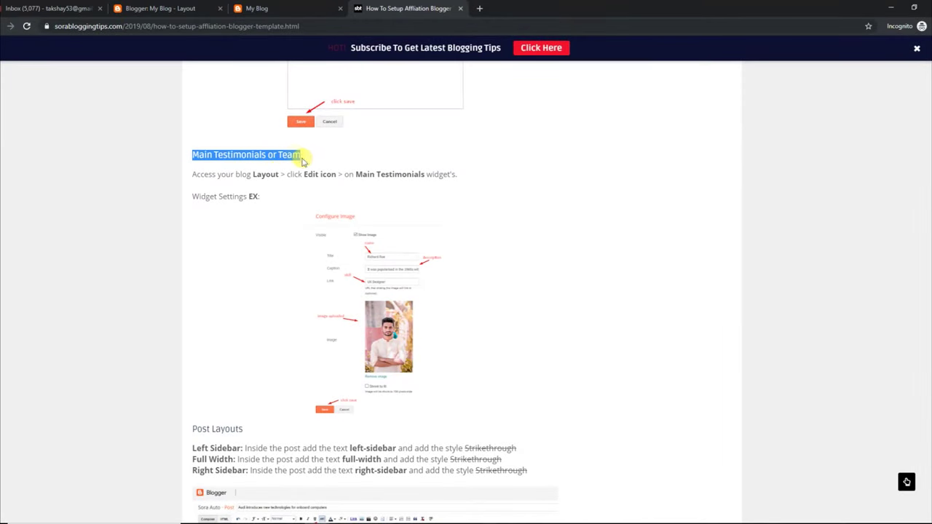
{"action": "left_click", "coordinate": [196, 178]}
{"action": "left_click_drag", "start_coordinate": [196, 176], "coordinate": [446, 176]}
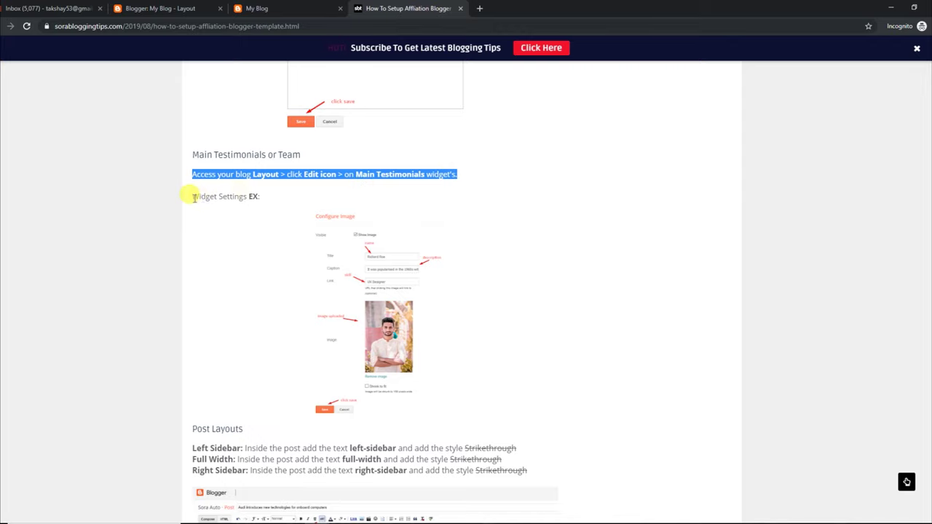
{"action": "left_click_drag", "start_coordinate": [195, 197], "coordinate": [264, 199]}
{"action": "left_click", "coordinate": [222, 267]}
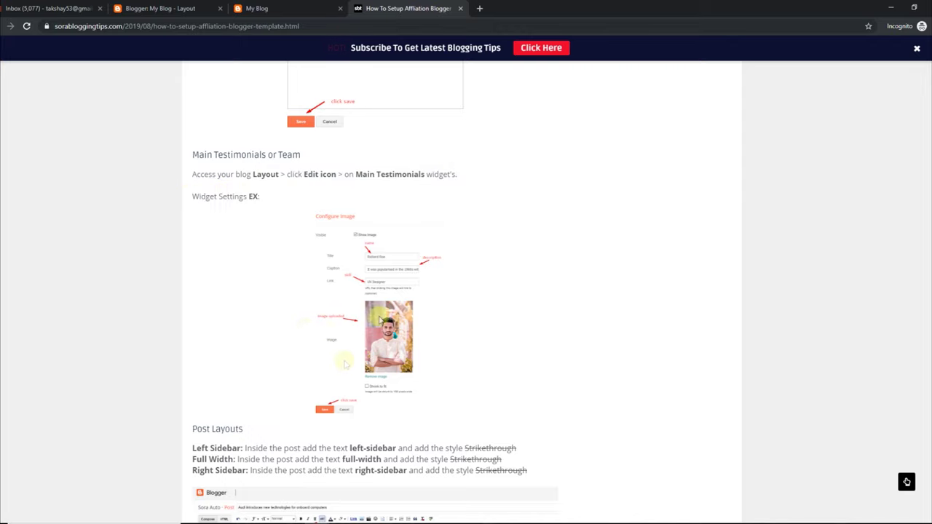
Step: View the testimonials on the blog, open the first Main Testimonials widget in the layout, review its title, caption and link, and save it
{"action": "left_click", "coordinate": [256, 8]}
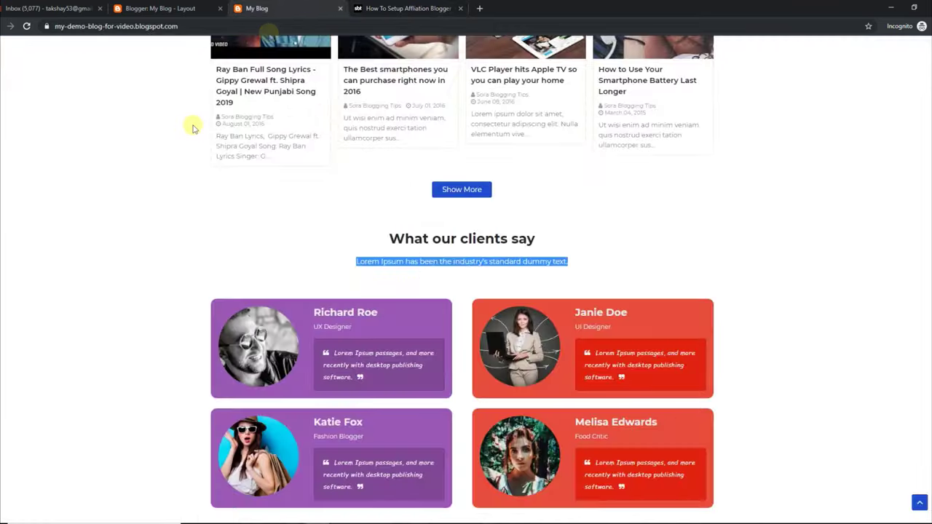
{"action": "scroll", "coordinate": [466, 291], "scroll_direction": "down", "scroll_amount": 1}
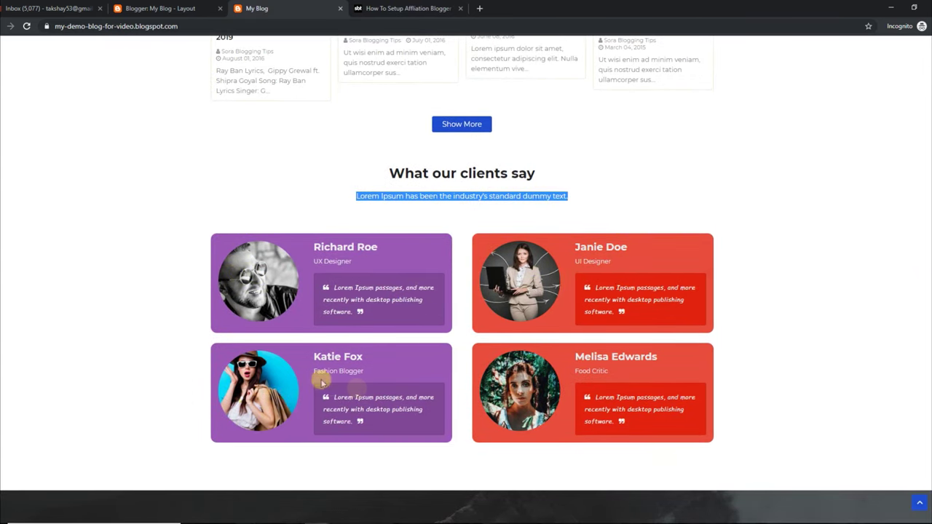
{"action": "left_click", "coordinate": [146, 6]}
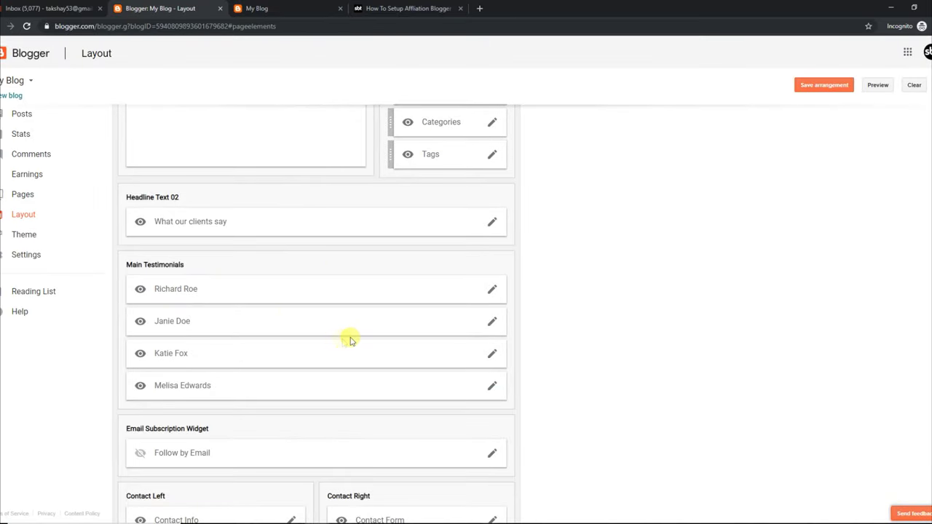
{"action": "left_click", "coordinate": [492, 291]}
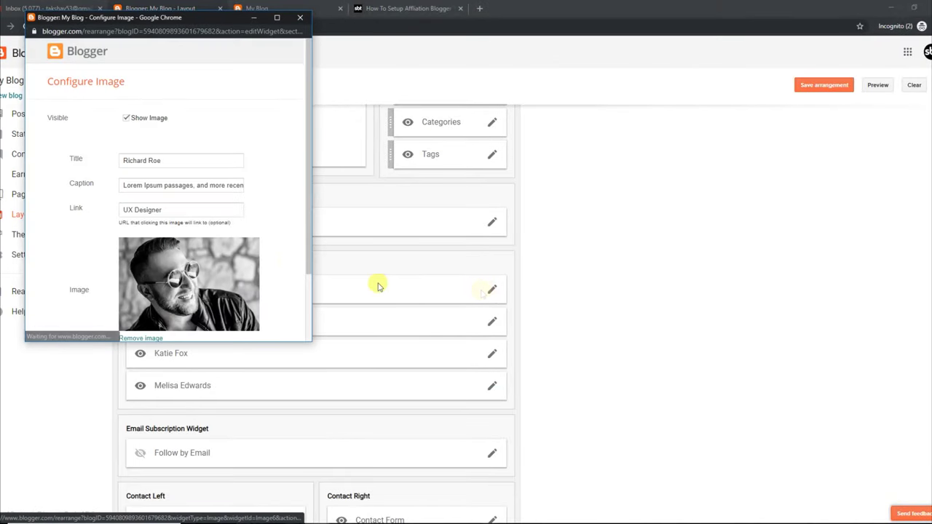
{"action": "scroll", "coordinate": [298, 178], "scroll_direction": "down", "scroll_amount": 2}
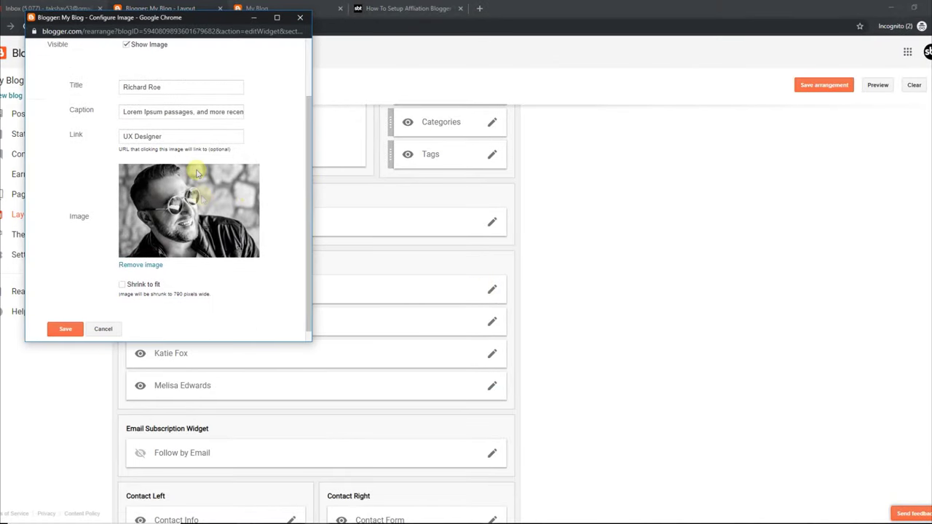
{"action": "left_click_drag", "start_coordinate": [167, 88], "coordinate": [276, 116]}
{"action": "left_click", "coordinate": [172, 132]}
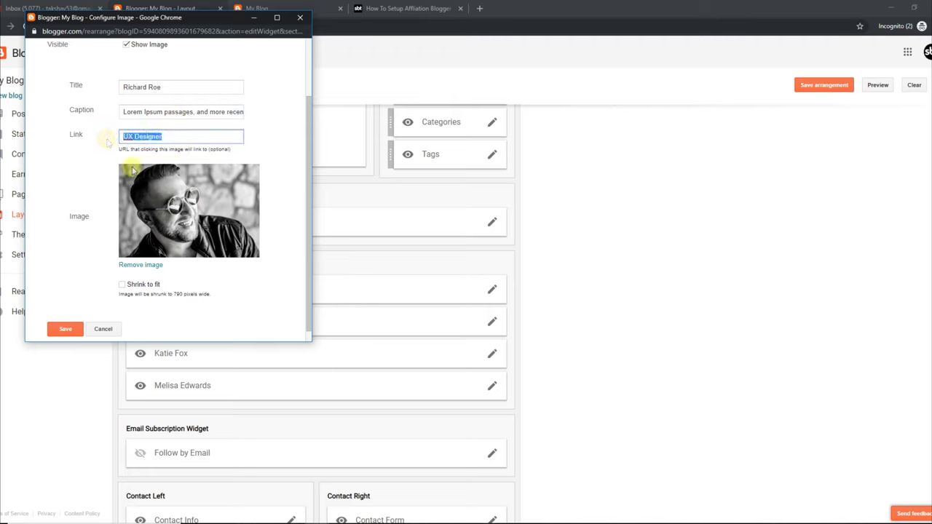
{"action": "left_click", "coordinate": [67, 332]}
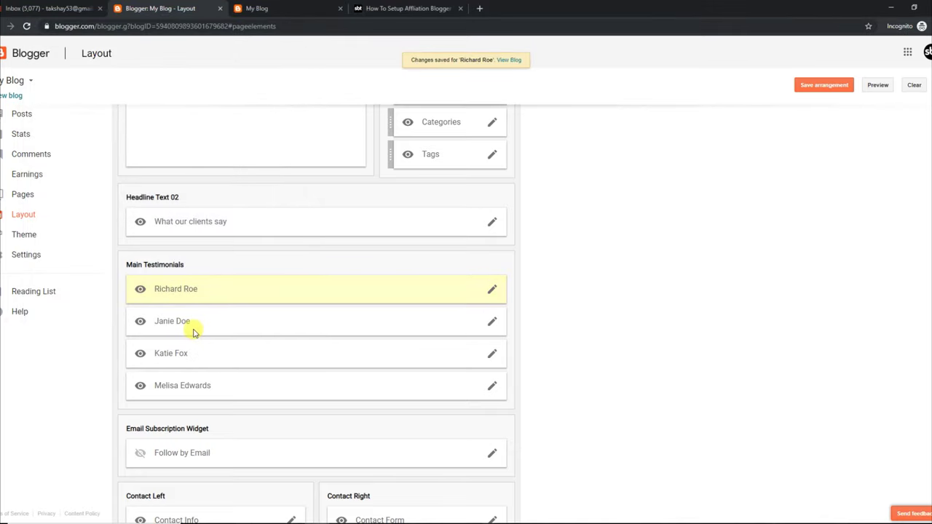
Step: Read the guide's Post Layouts instructions for left sidebar, full width and right sidebar, postponing the Windows update restart by an hour
{"action": "left_click", "coordinate": [297, 10]}
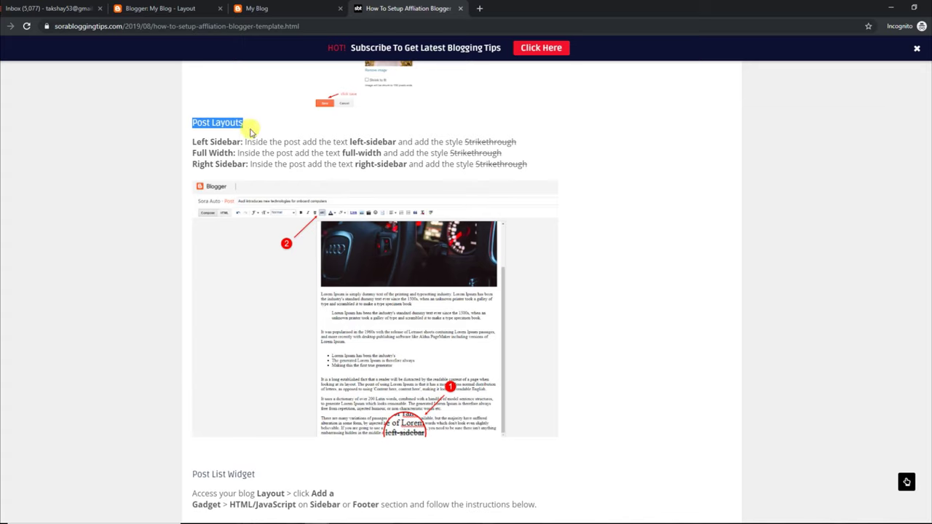
{"action": "left_click", "coordinate": [196, 140]}
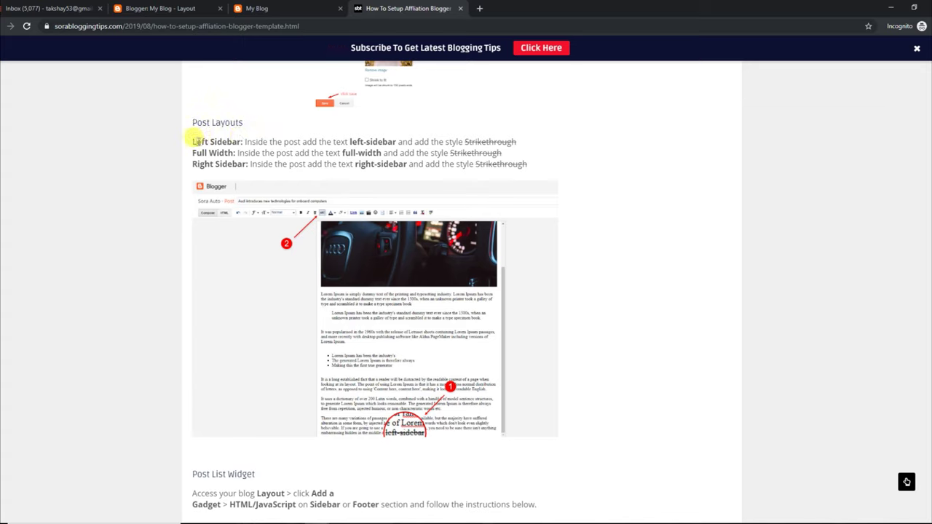
{"action": "left_click_drag", "start_coordinate": [194, 140], "coordinate": [521, 143]}
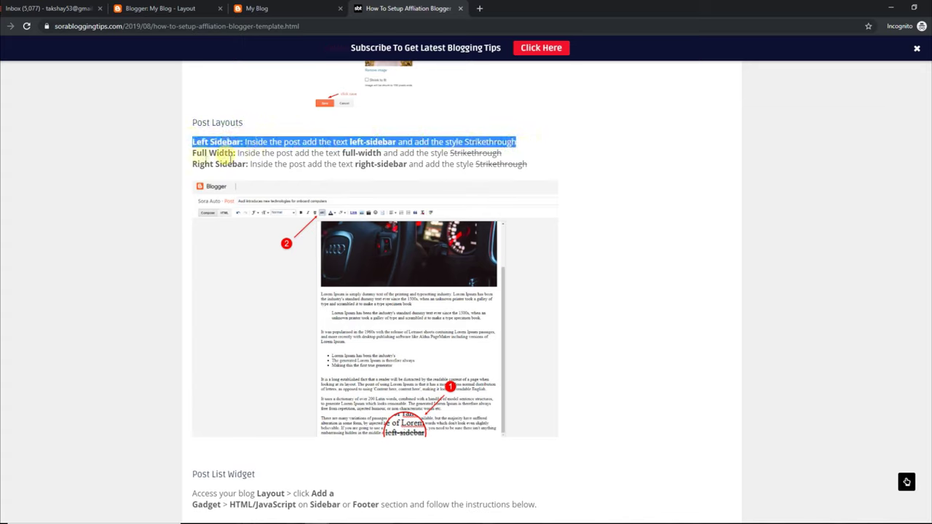
{"action": "left_click_drag", "start_coordinate": [190, 153], "coordinate": [521, 155]}
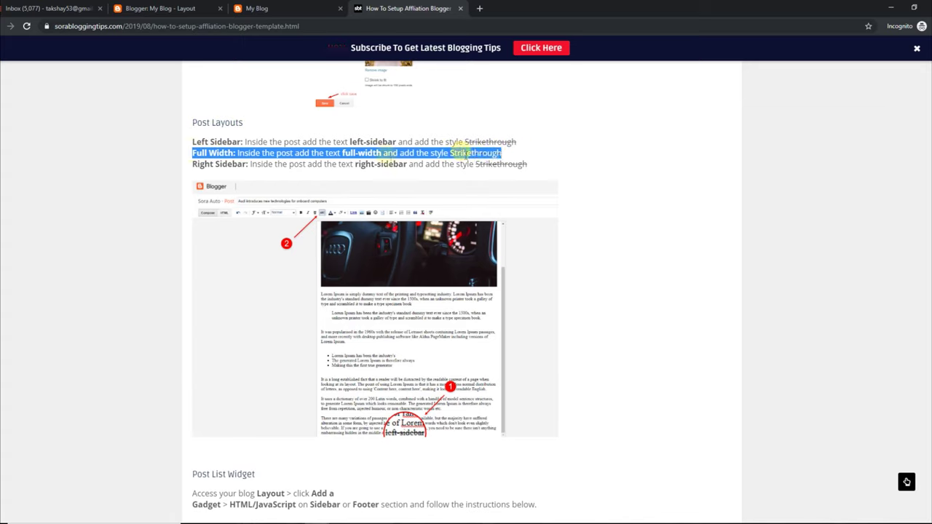
{"action": "left_click_drag", "start_coordinate": [194, 164], "coordinate": [523, 164]}
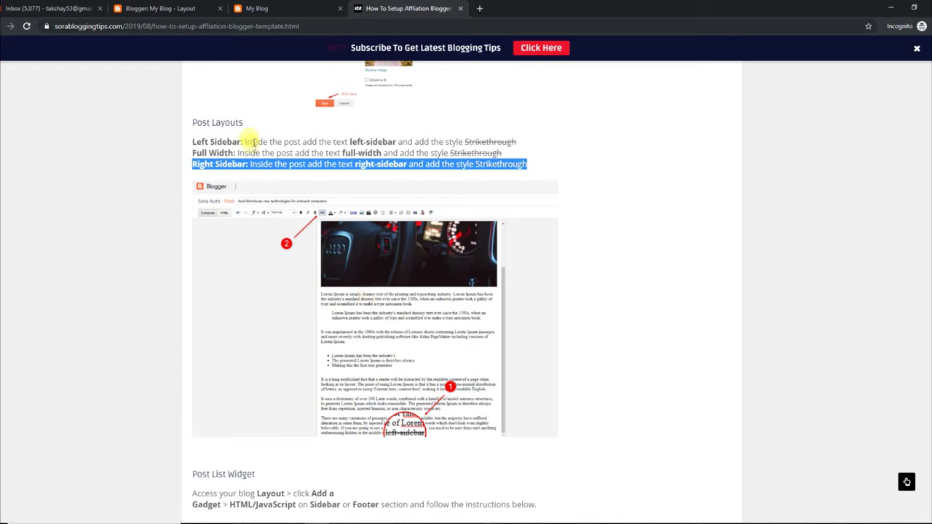
{"action": "left_click_drag", "start_coordinate": [240, 142], "coordinate": [192, 141]}
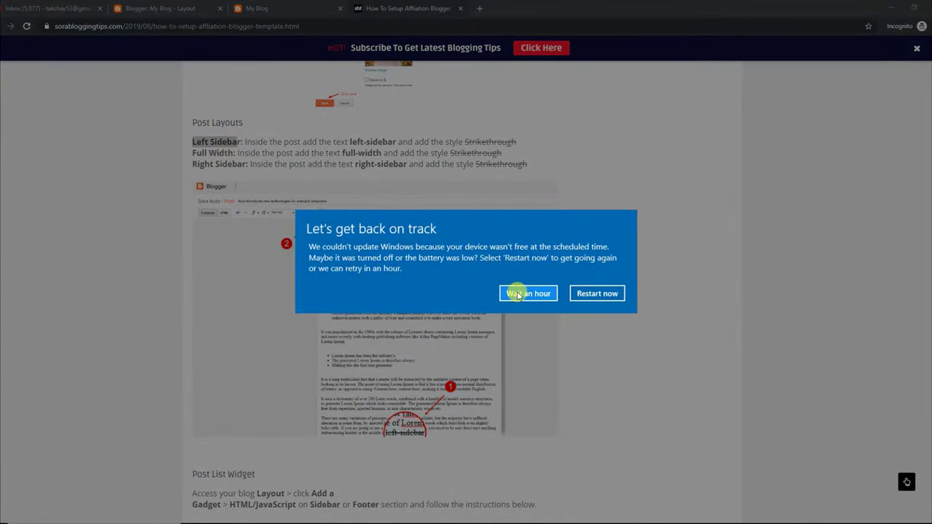
{"action": "left_click", "coordinate": [518, 294]}
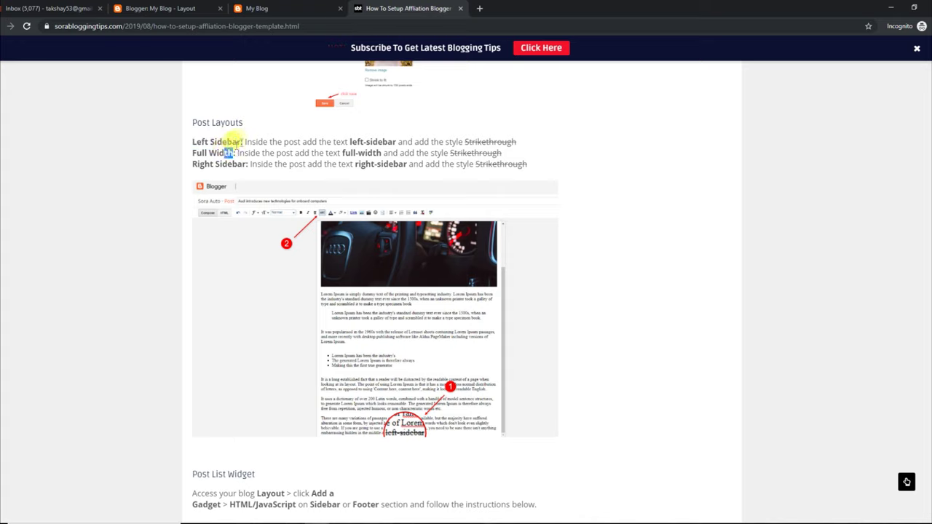
Step: Copy "Full Width" from the guide's Post Layouts section and open the Ray Ban Full Song Lyrics post for editing
{"action": "right_click", "coordinate": [195, 149]}
{"action": "left_click", "coordinate": [233, 158]}
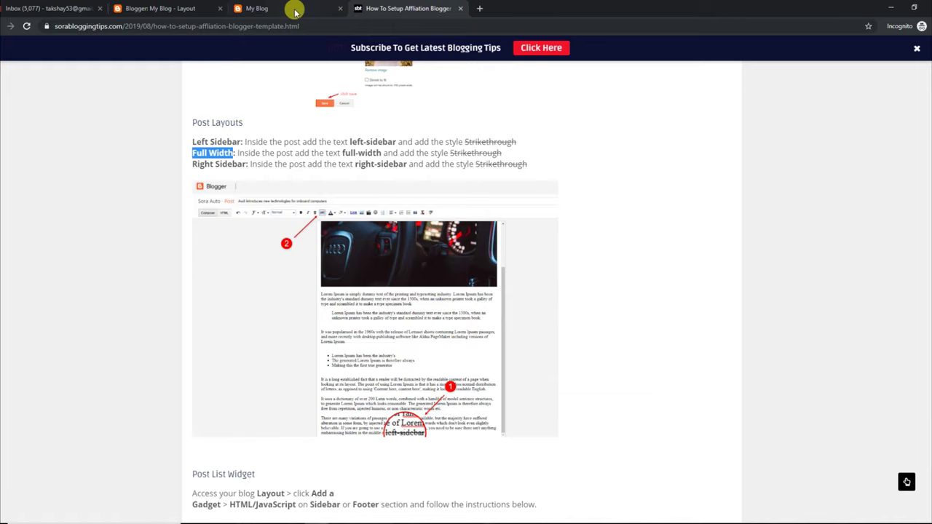
{"action": "left_click", "coordinate": [277, 9]}
{"action": "left_click", "coordinate": [198, 11]}
{"action": "scroll", "coordinate": [919, 211], "scroll_direction": "up", "scroll_amount": 10}
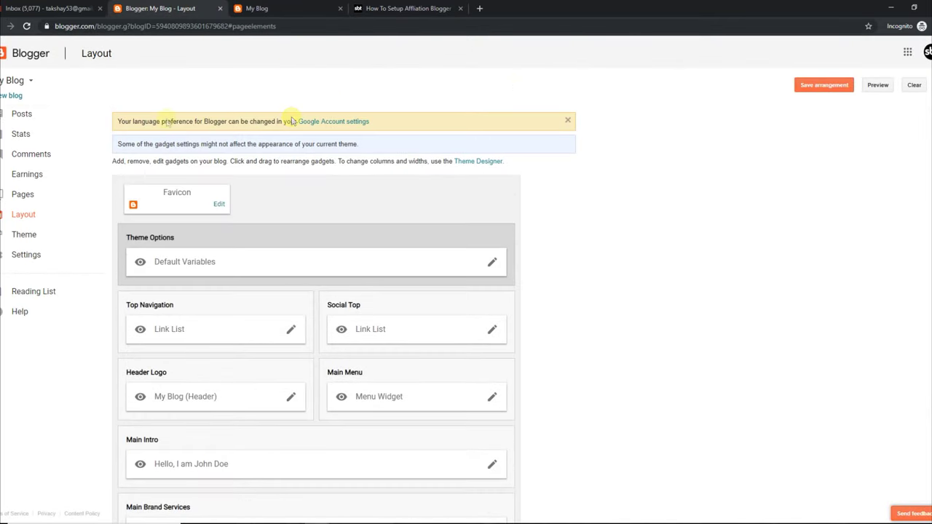
{"action": "left_click", "coordinate": [52, 117]}
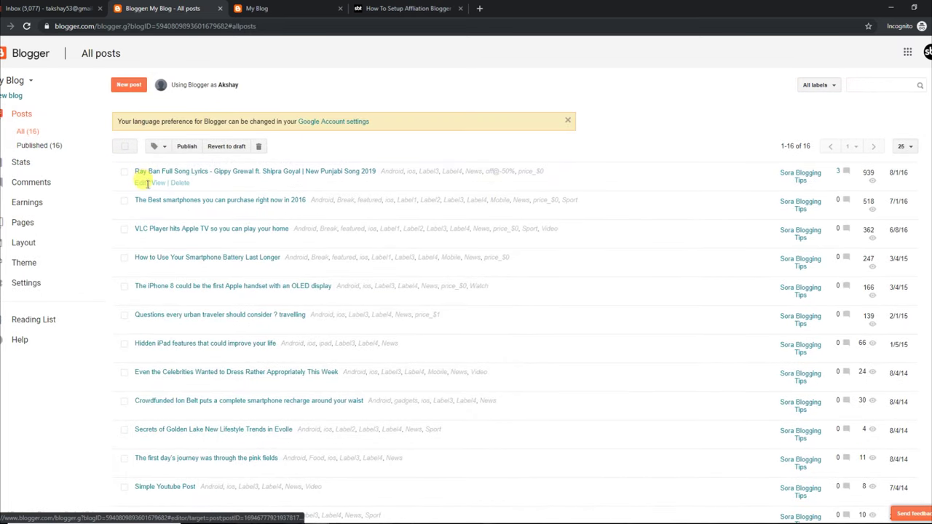
{"action": "left_click", "coordinate": [141, 183]}
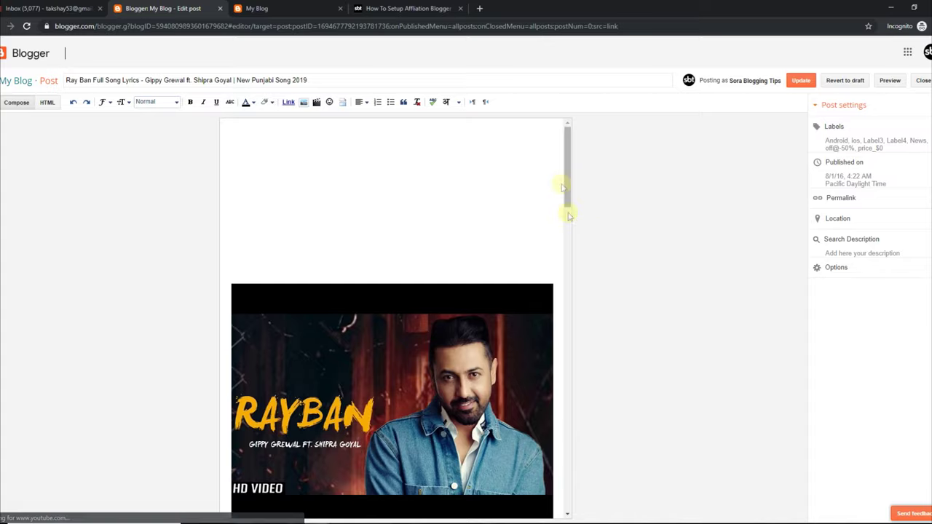
Step: Replace the Left Sidebar text at the post's end with "Full Width" in strikethrough and update the post
{"action": "left_click_drag", "start_coordinate": [565, 182], "coordinate": [567, 477]}
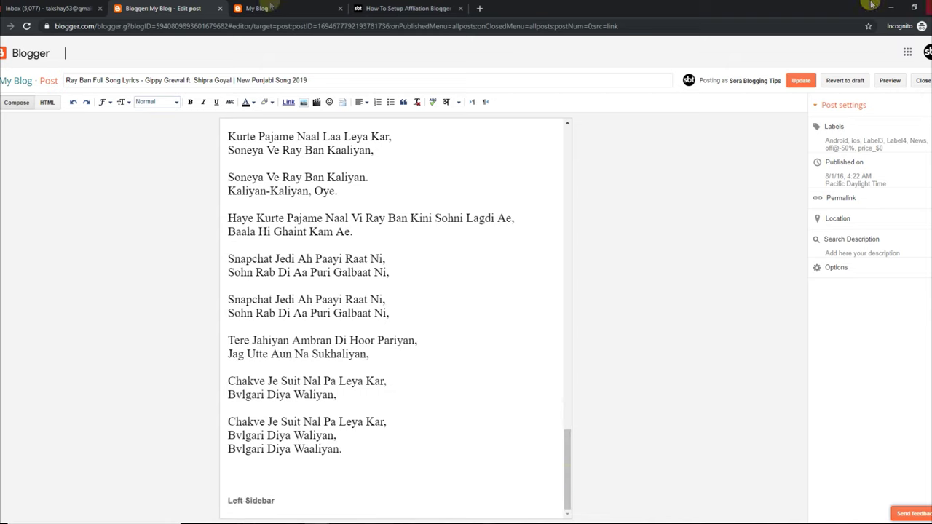
{"action": "left_click", "coordinate": [233, 497]}
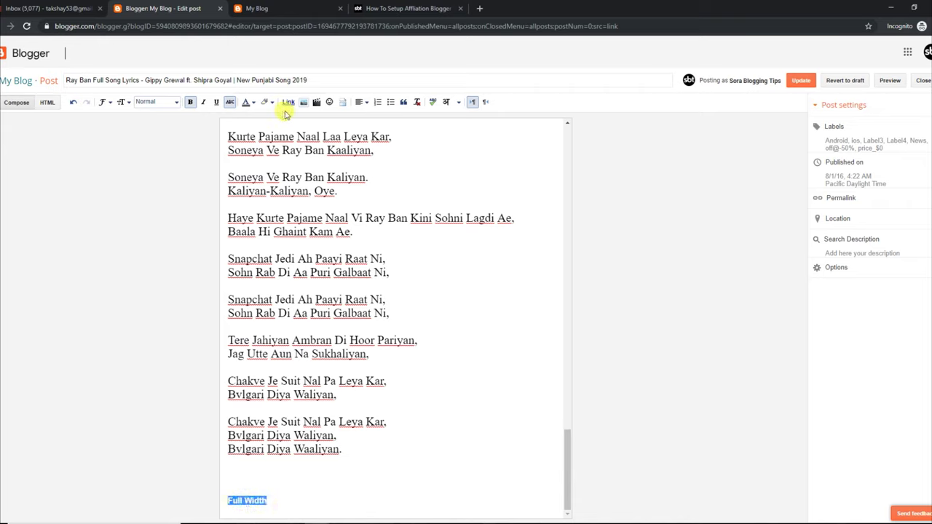
{"action": "left_click", "coordinate": [230, 103]}
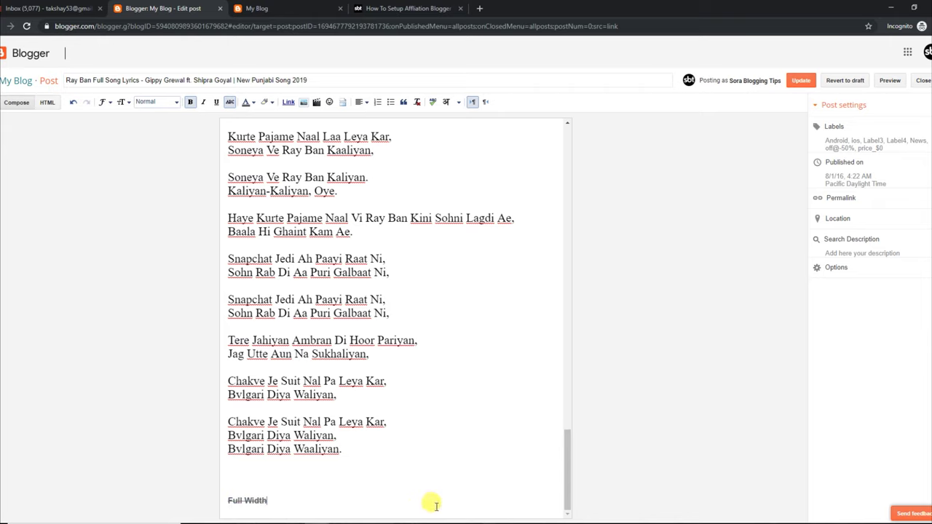
{"action": "left_click", "coordinate": [804, 83]}
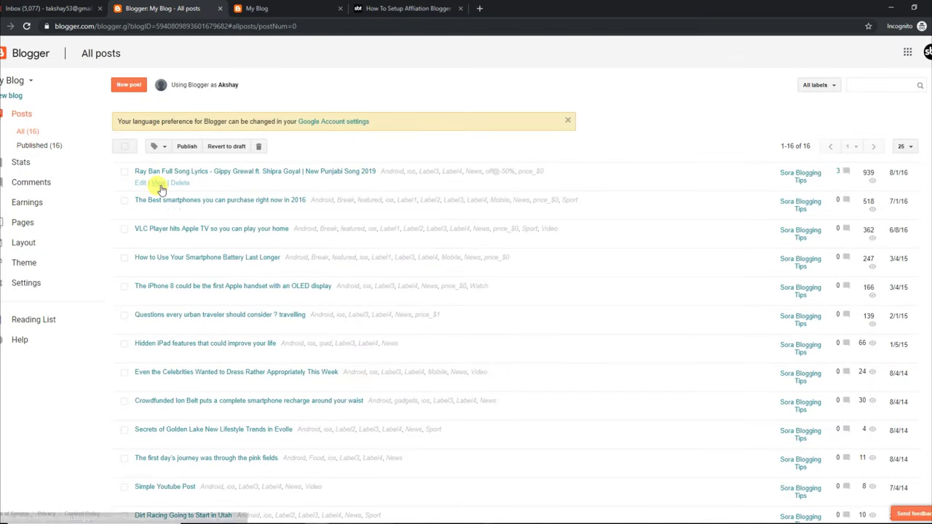
Step: View the Ray Ban post on the blog and check its page layout
{"action": "left_click", "coordinate": [158, 184]}
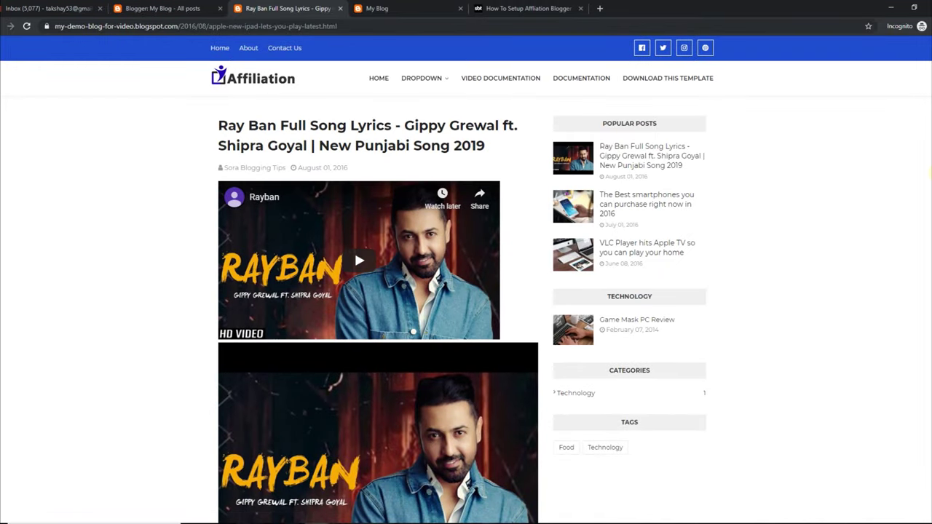
{"action": "scroll", "coordinate": [413, 219], "scroll_direction": "down", "scroll_amount": 10}
{"action": "scroll", "coordinate": [413, 218], "scroll_direction": "up", "scroll_amount": 8}
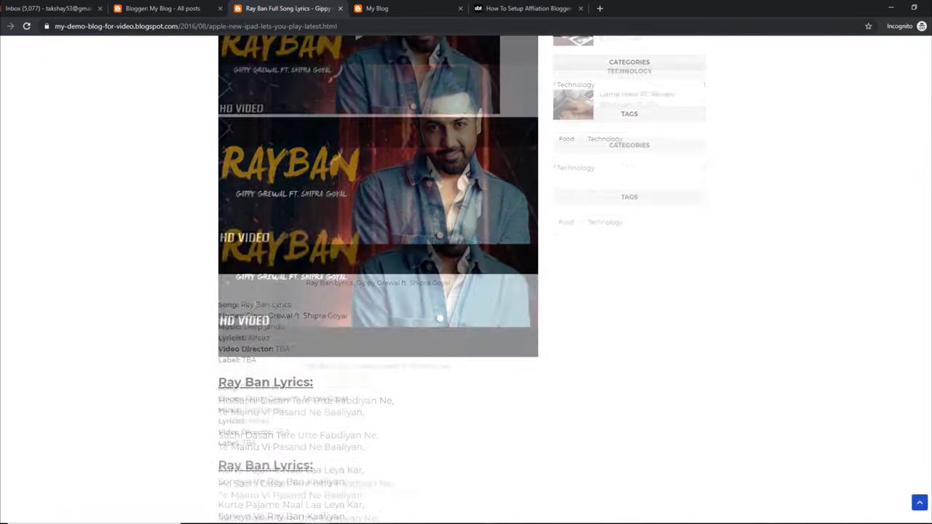
Step: Reopen the Ray Ban post for editing at its closing layout text and compare the wording with the guide's Post Layouts instructions
{"action": "left_click", "coordinate": [186, 8]}
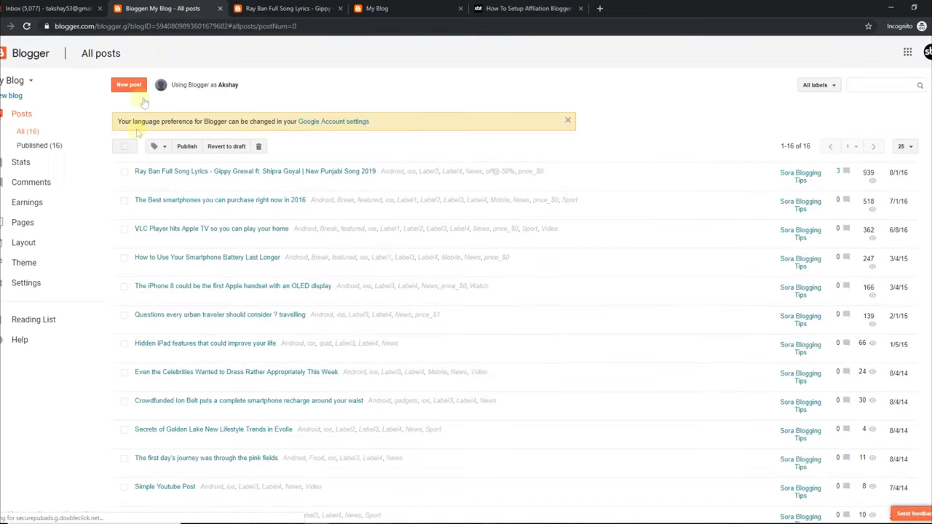
{"action": "left_click", "coordinate": [140, 182]}
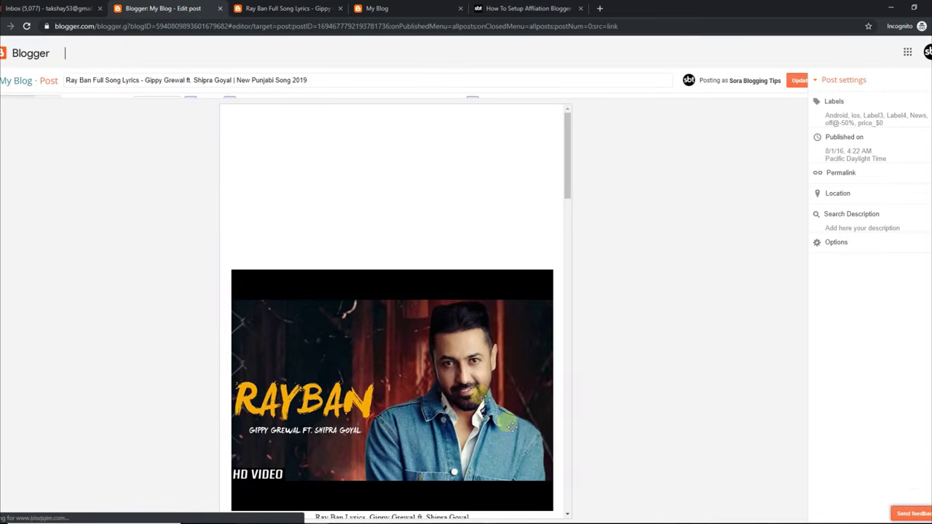
{"action": "left_click_drag", "start_coordinate": [561, 183], "coordinate": [553, 507]}
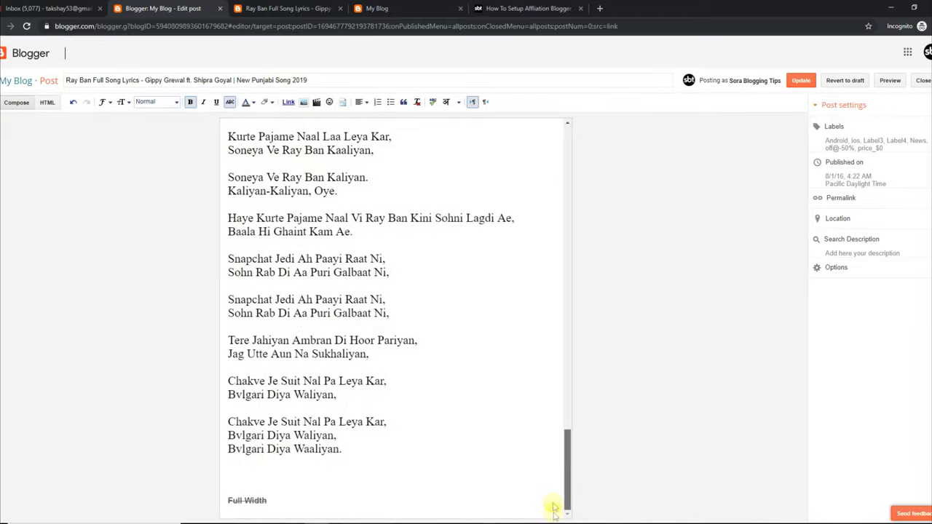
{"action": "left_click", "coordinate": [431, 4]}
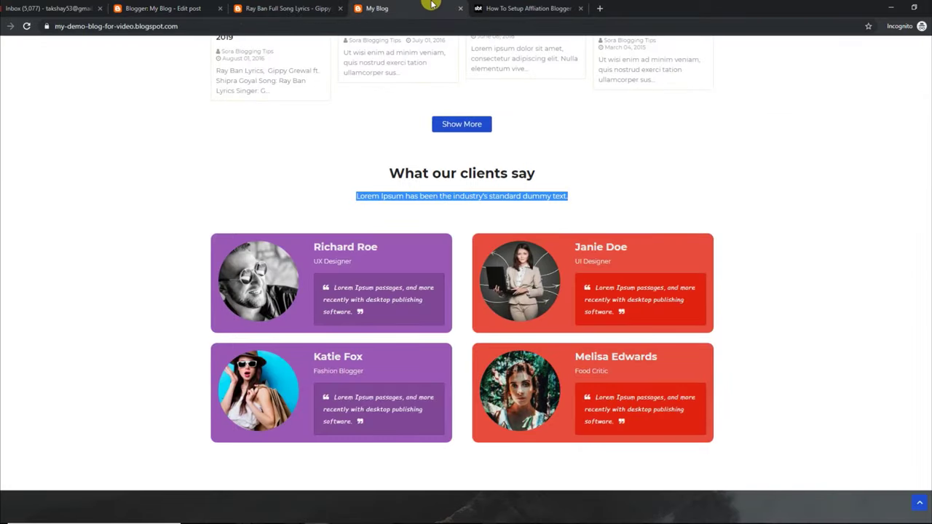
{"action": "left_click", "coordinate": [511, 5]}
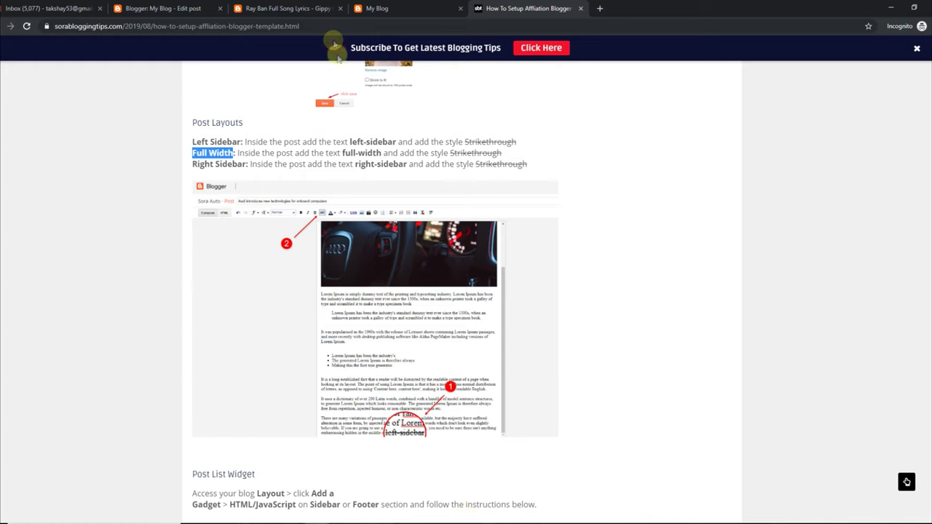
{"action": "left_click", "coordinate": [277, 9]}
{"action": "left_click", "coordinate": [195, 8]}
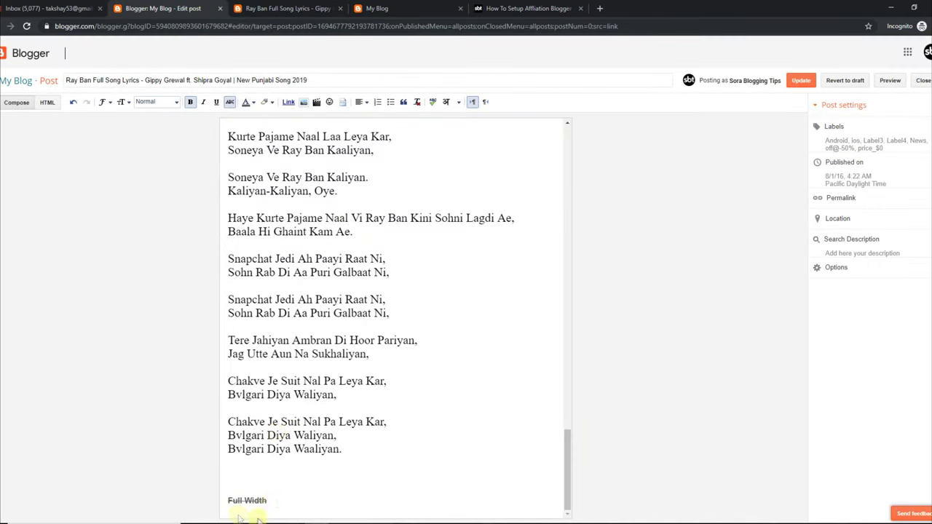
Step: Change the post's layout text to "full Width" without strikethrough, and copy the exact text "full-width" from the guide
{"action": "left_click_drag", "start_coordinate": [271, 501], "coordinate": [229, 499]}
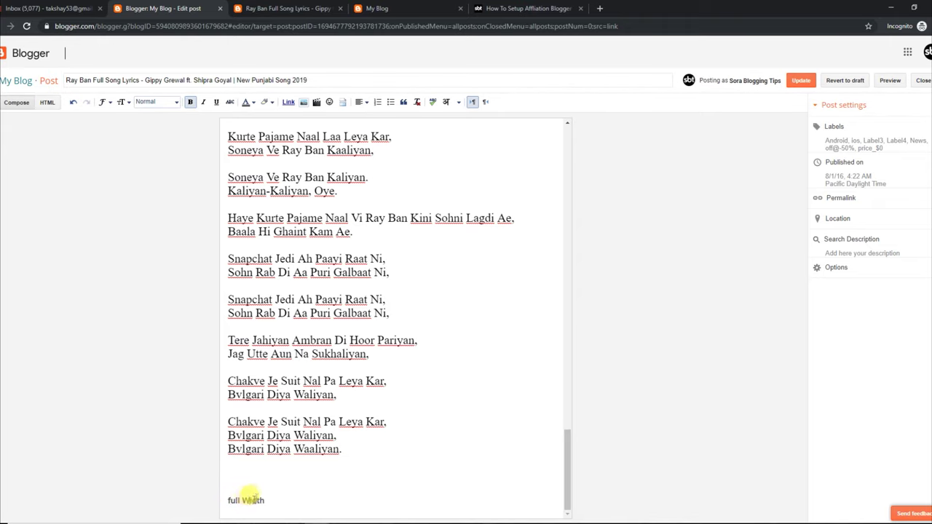
{"action": "left_click", "coordinate": [487, 8]}
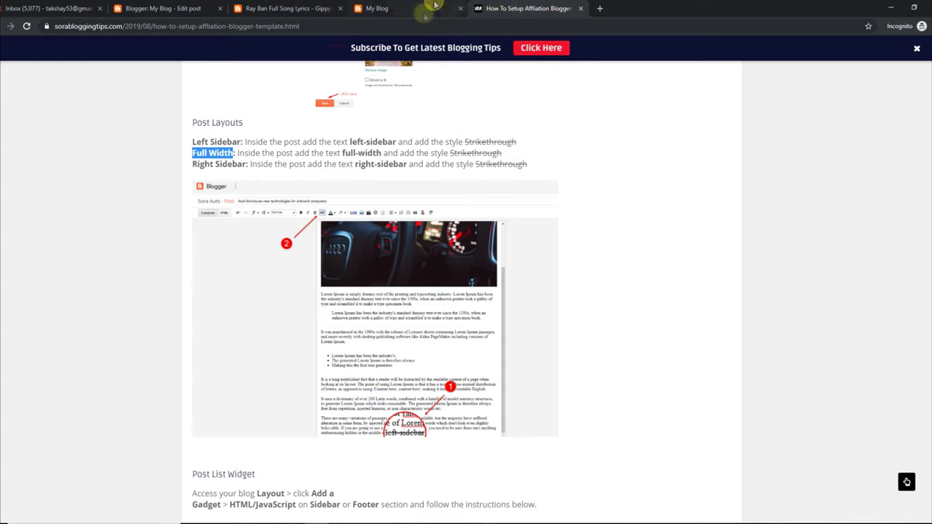
{"action": "left_click_drag", "start_coordinate": [343, 153], "coordinate": [382, 153]}
{"action": "right_click", "coordinate": [381, 154]}
{"action": "left_click", "coordinate": [390, 159]}
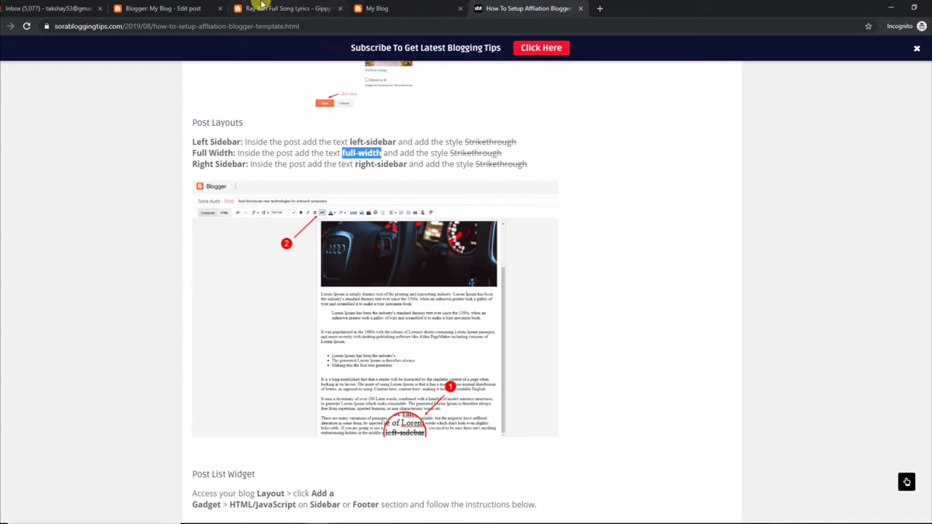
Step: Replace the post's closing layout text with "full-width" in strikethrough, update the post, and check its page on the blog
{"action": "left_click", "coordinate": [262, 8]}
{"action": "left_click", "coordinate": [182, 8]}
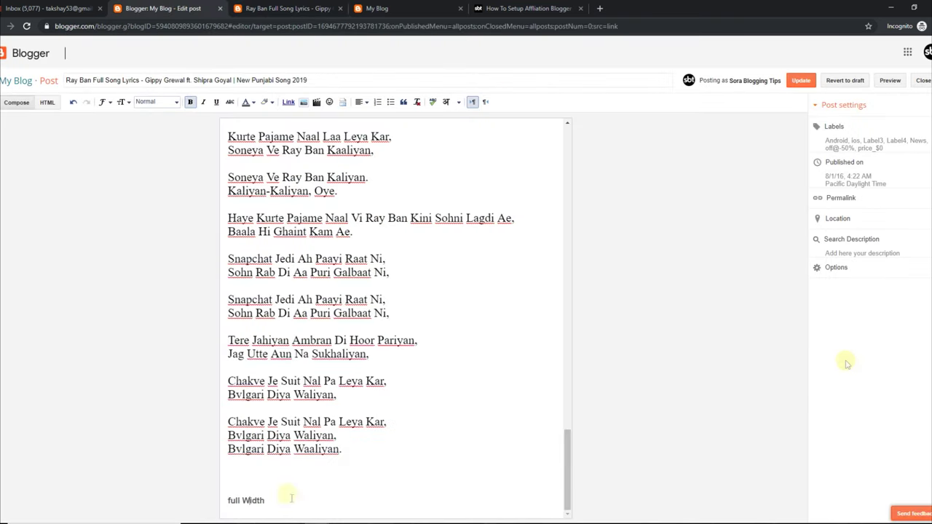
{"action": "left_click_drag", "start_coordinate": [271, 506], "coordinate": [217, 502]}
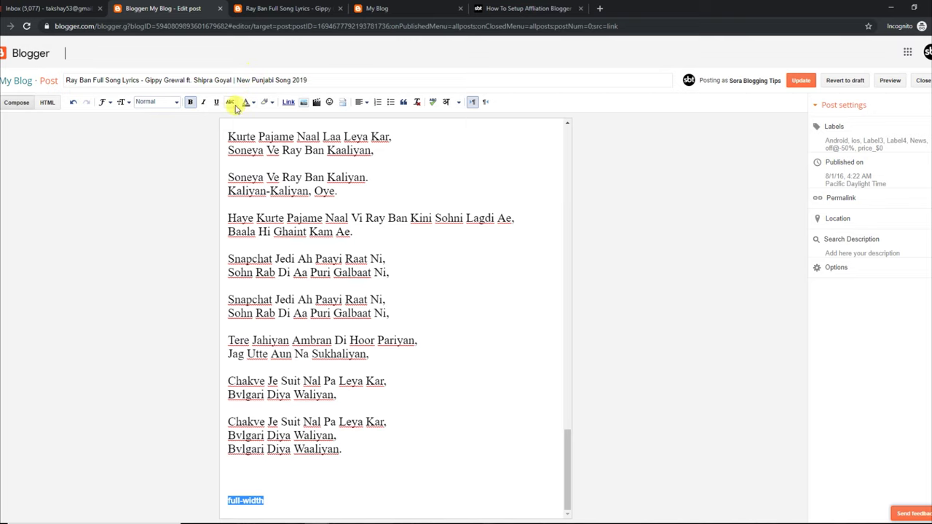
{"action": "left_click", "coordinate": [793, 81]}
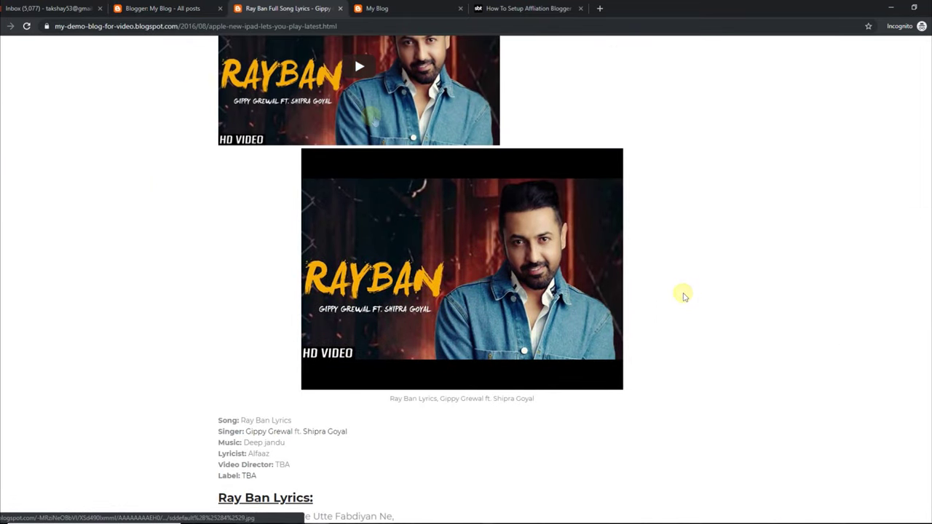
{"action": "scroll", "coordinate": [906, 242], "scroll_direction": "down", "scroll_amount": 15}
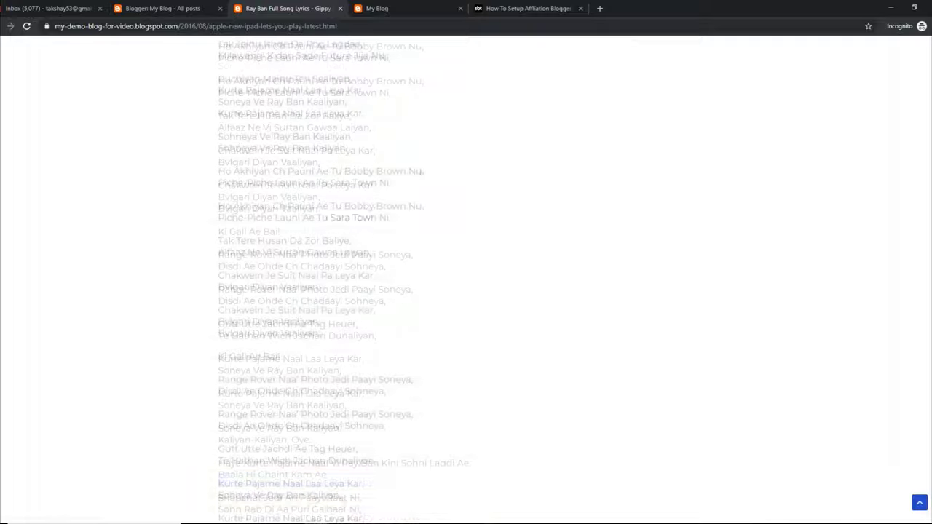
{"action": "scroll", "coordinate": [848, 146], "scroll_direction": "up", "scroll_amount": 15}
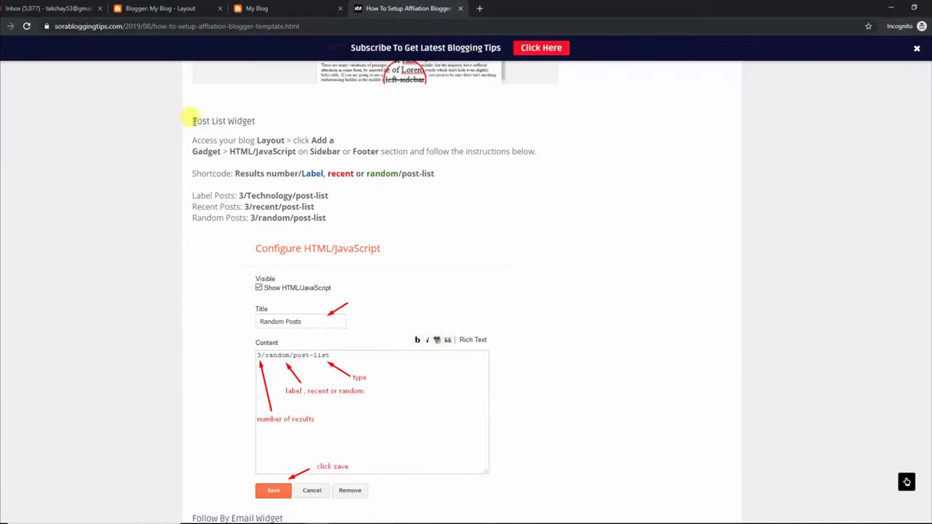
Step: Read the guide's Post List Widget instructions, including the shortcode formats for label, recent and random posts
{"action": "left_click_drag", "start_coordinate": [192, 120], "coordinate": [270, 126]}
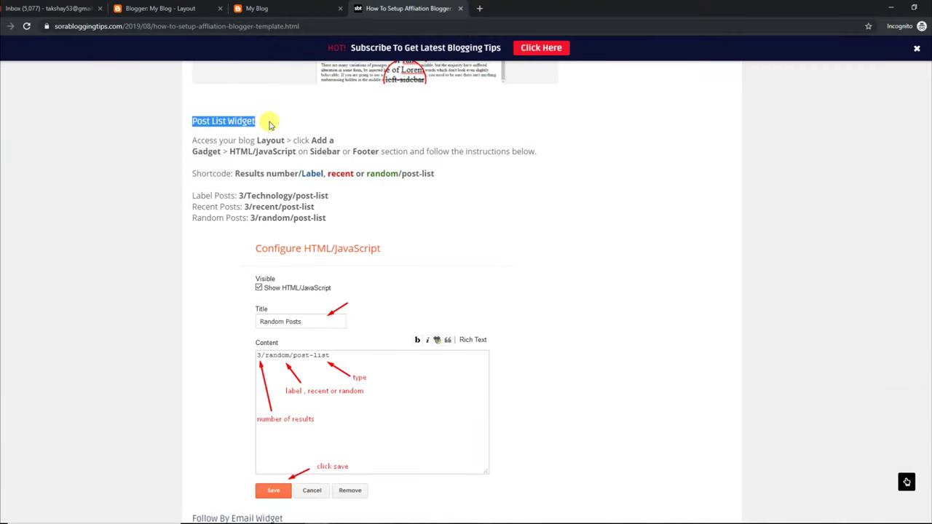
{"action": "left_click_drag", "start_coordinate": [193, 140], "coordinate": [308, 143]}
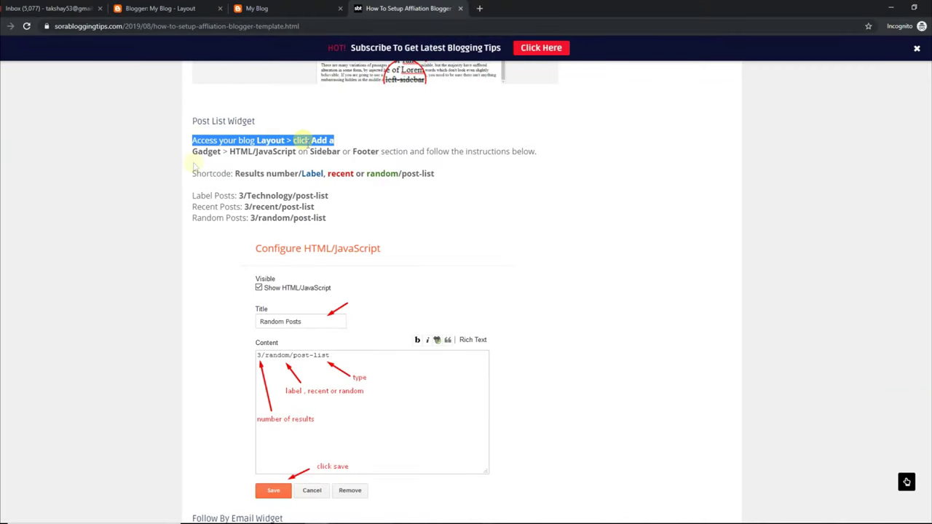
{"action": "left_click_drag", "start_coordinate": [193, 151], "coordinate": [538, 151]}
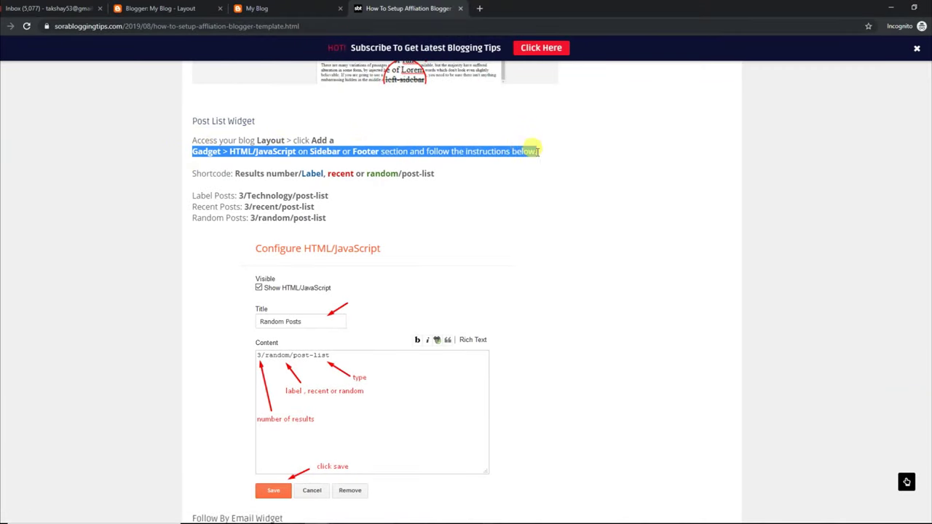
{"action": "left_click_drag", "start_coordinate": [192, 173], "coordinate": [441, 178]}
{"action": "left_click", "coordinate": [392, 198]}
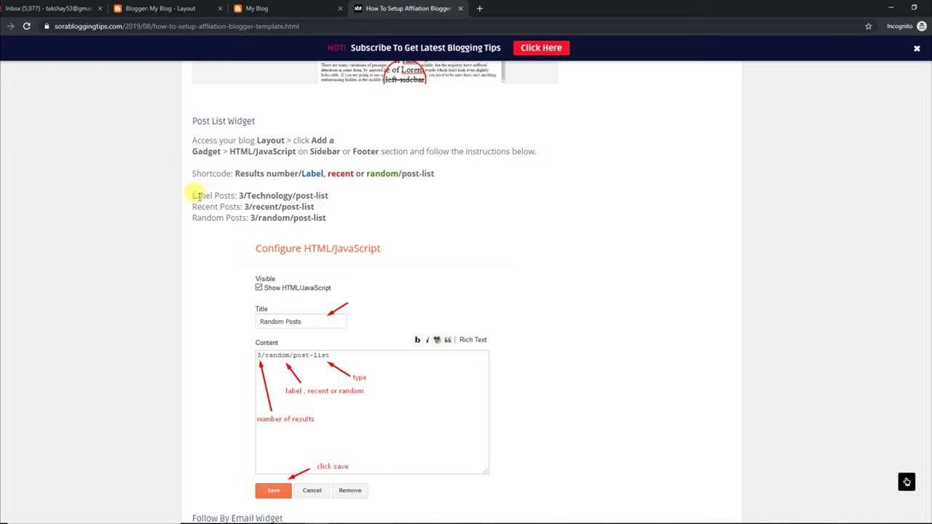
{"action": "left_click_drag", "start_coordinate": [194, 195], "coordinate": [310, 207]}
{"action": "left_click_drag", "start_coordinate": [194, 207], "coordinate": [335, 211]}
{"action": "left_click_drag", "start_coordinate": [194, 218], "coordinate": [333, 222]}
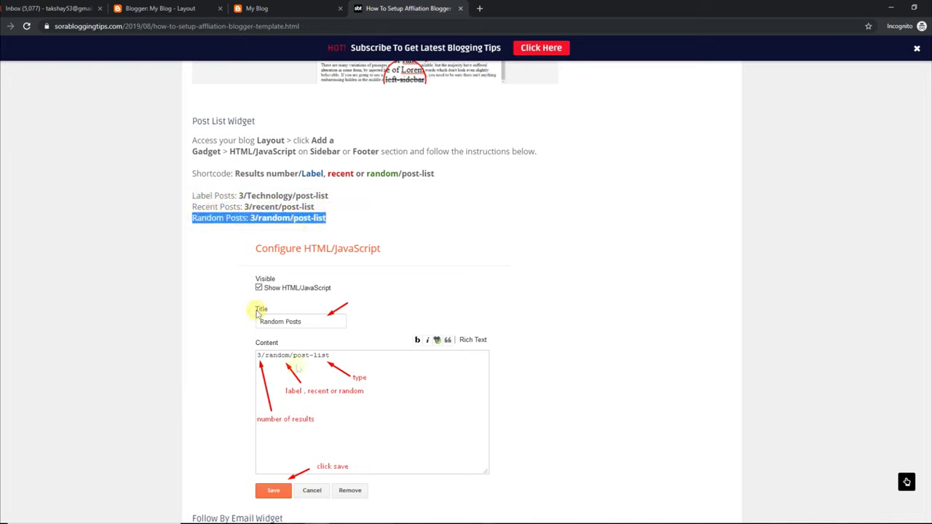
{"action": "left_click", "coordinate": [352, 218]}
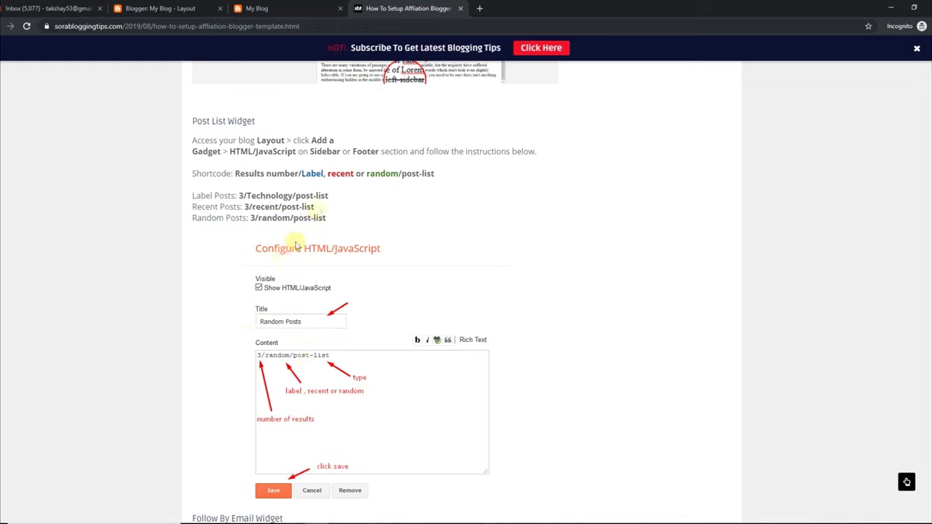
Step: Copy the label posts shortcode 3/Technology/post-list from the guide and open the Ray Ban post on the blog to view its sidebar
{"action": "left_click_drag", "start_coordinate": [294, 195], "coordinate": [248, 195]}
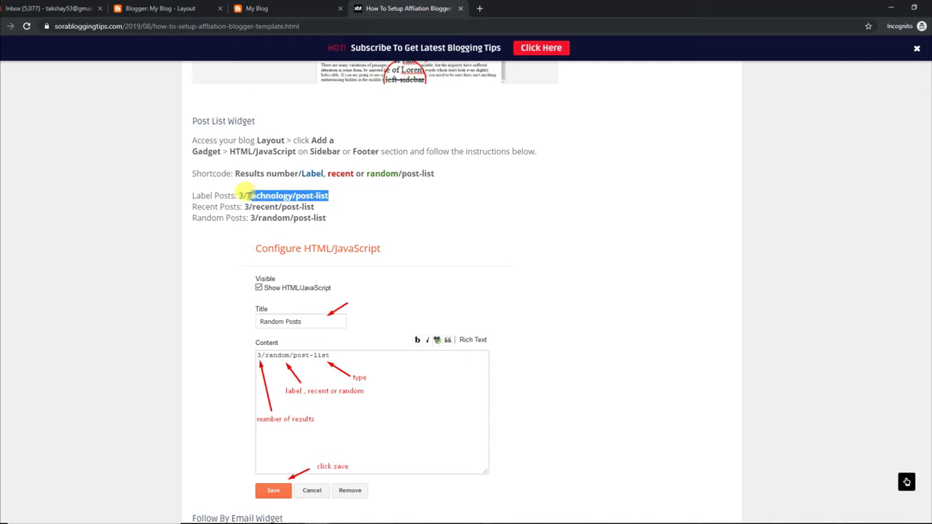
{"action": "right_click", "coordinate": [240, 195]}
{"action": "left_click", "coordinate": [265, 202]}
{"action": "left_click", "coordinate": [279, 10]}
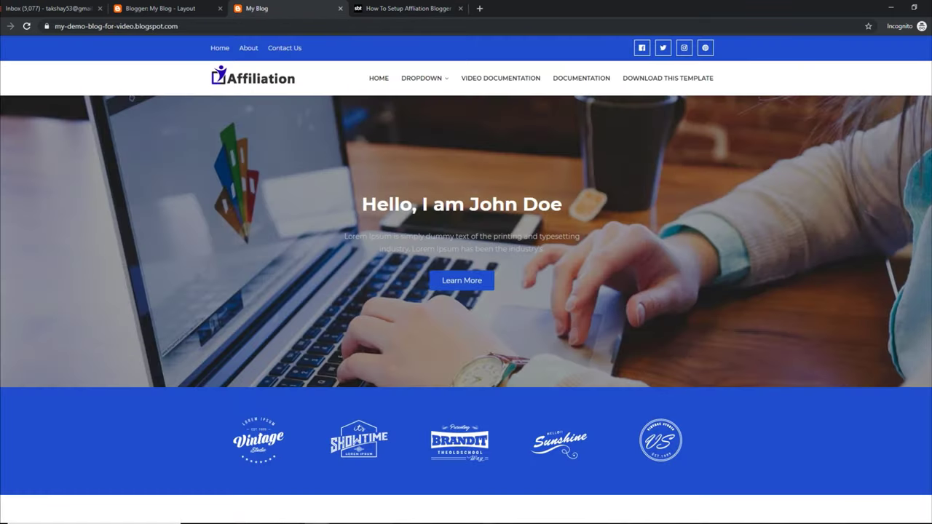
{"action": "scroll", "coordinate": [388, 307], "scroll_direction": "down", "scroll_amount": 15}
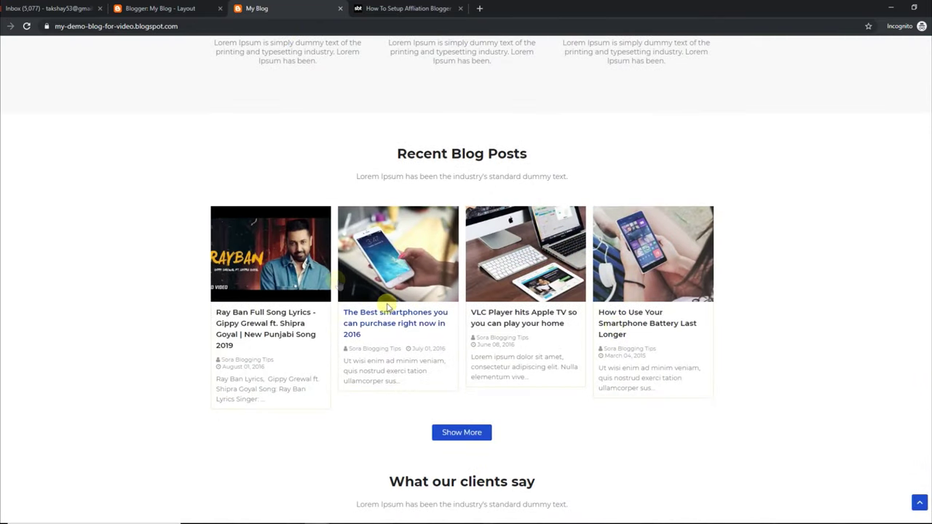
{"action": "left_click", "coordinate": [211, 272]}
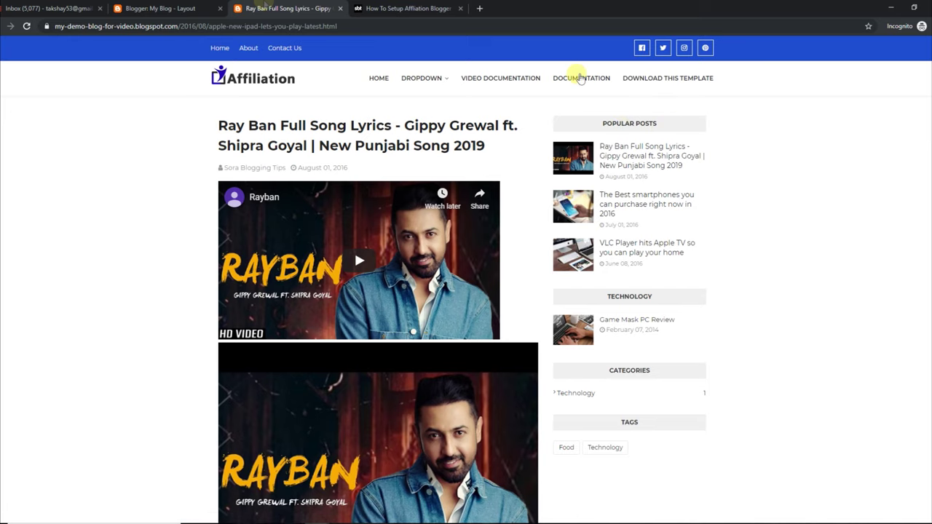
Step: Add an untitled HTML/JavaScript gadget containing 3/Technology/post-list to the Sidebar Right section, save it, and reload the post page to check it
{"action": "left_click", "coordinate": [190, 4]}
{"action": "left_click", "coordinate": [443, 153]}
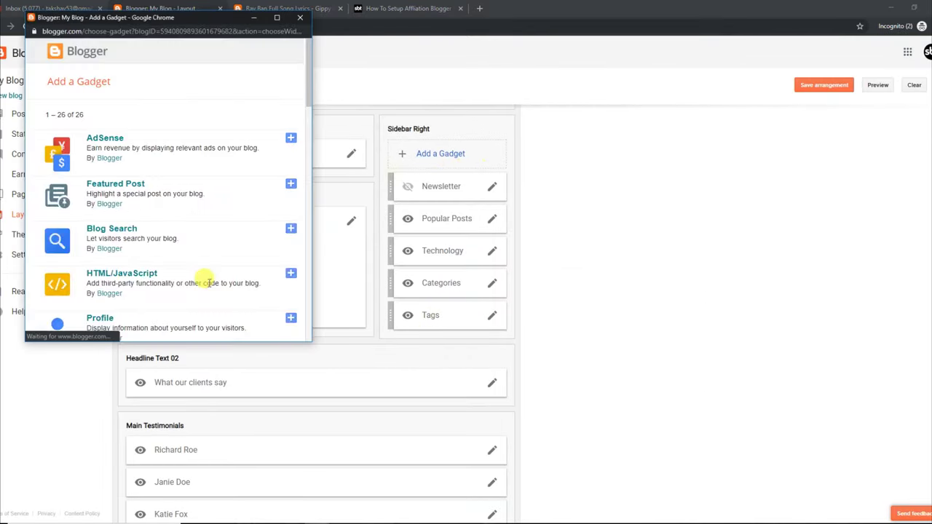
{"action": "left_click", "coordinate": [290, 273]}
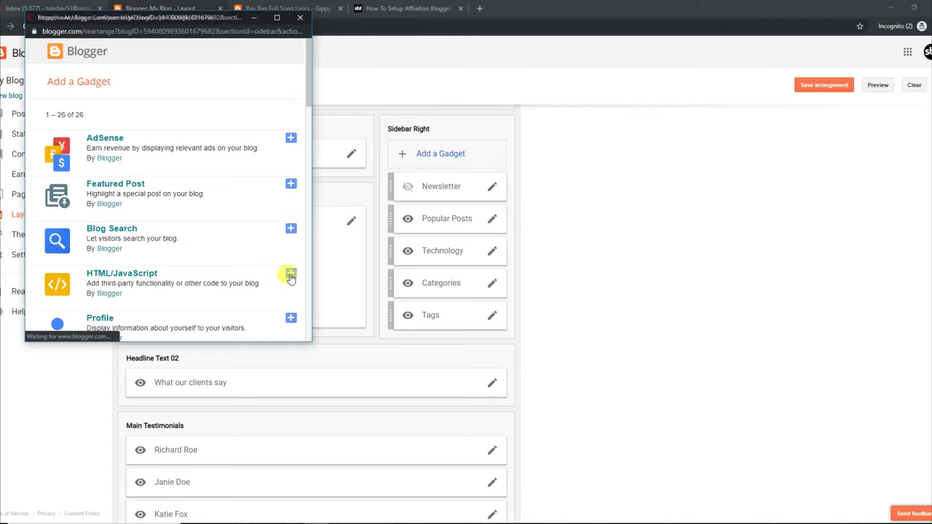
{"action": "right_click", "coordinate": [93, 206]}
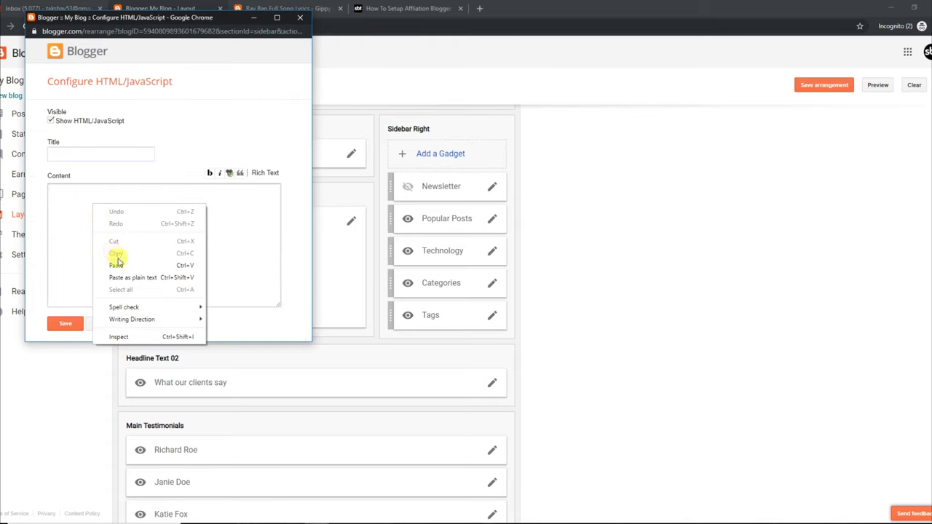
{"action": "left_click", "coordinate": [117, 264]}
{"action": "left_click", "coordinate": [80, 326]}
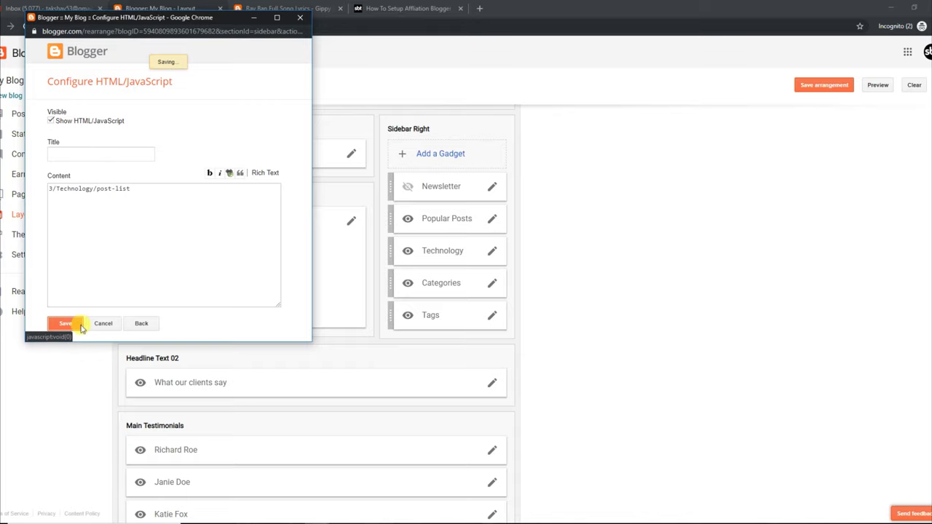
{"action": "left_click", "coordinate": [287, 8]}
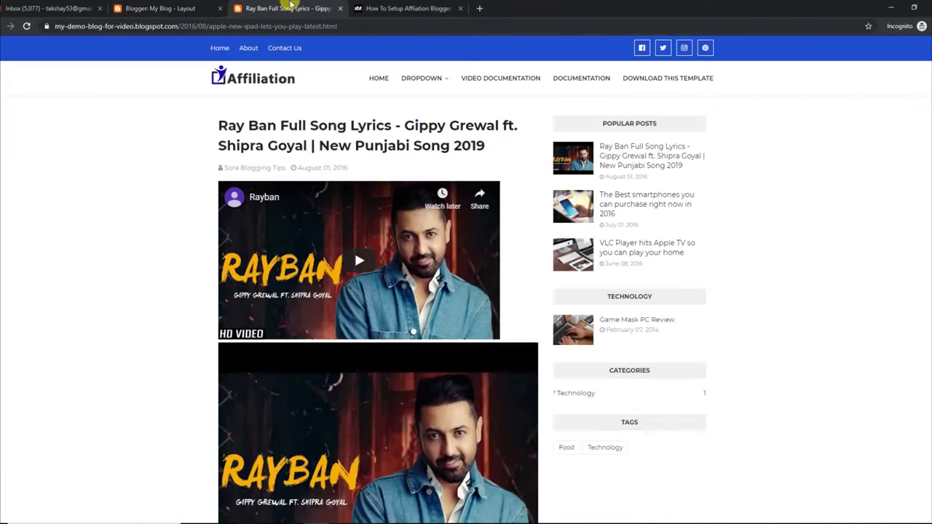
{"action": "left_click", "coordinate": [27, 26]}
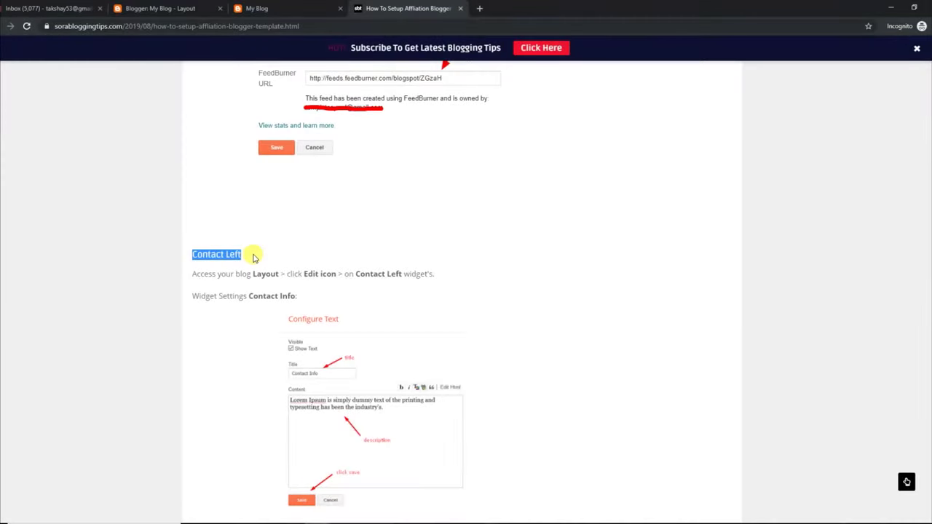
Step: Read the guide's Contact Left instructions for the Contact Info and Contact List widgets, and view the contact section on the blog
{"action": "left_click_drag", "start_coordinate": [191, 274], "coordinate": [435, 274]}
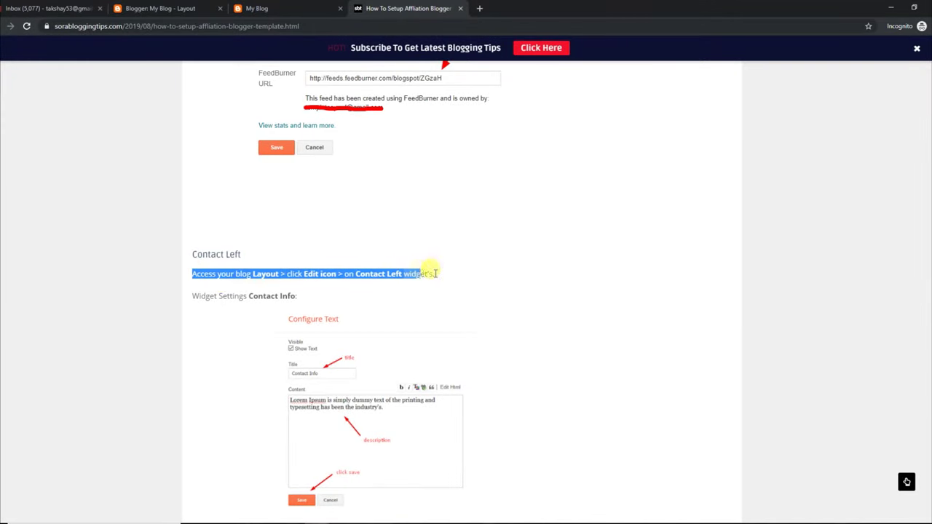
{"action": "left_click_drag", "start_coordinate": [192, 296], "coordinate": [308, 298]}
{"action": "left_click", "coordinate": [307, 298]}
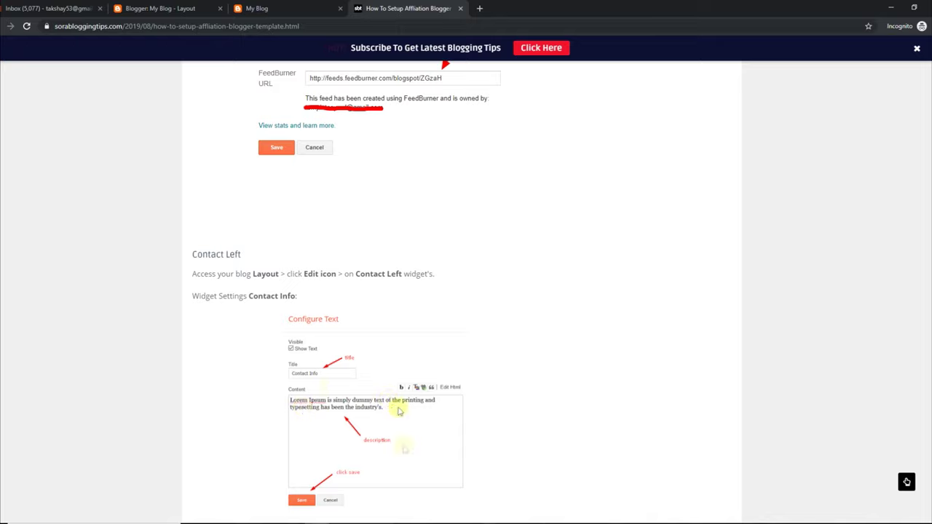
{"action": "scroll", "coordinate": [466, 291], "scroll_direction": "down", "scroll_amount": 4}
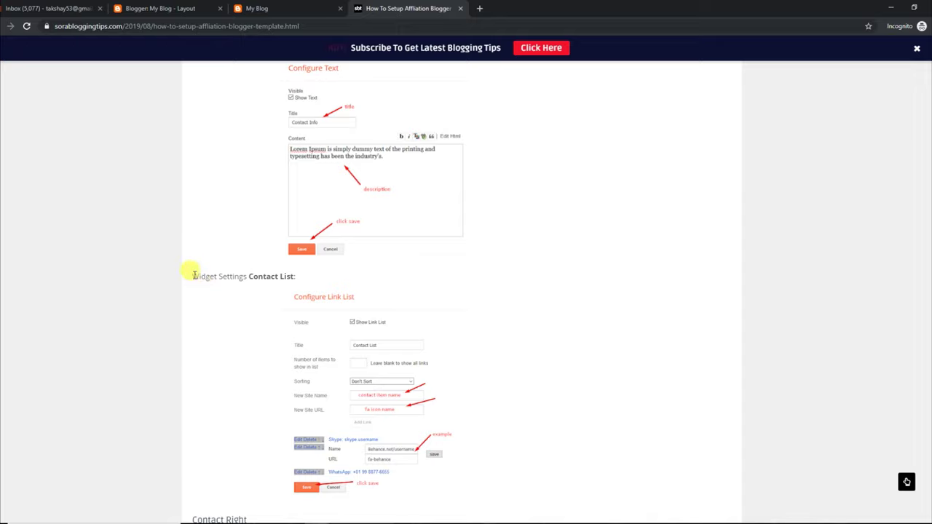
{"action": "left_click_drag", "start_coordinate": [194, 275], "coordinate": [308, 281]}
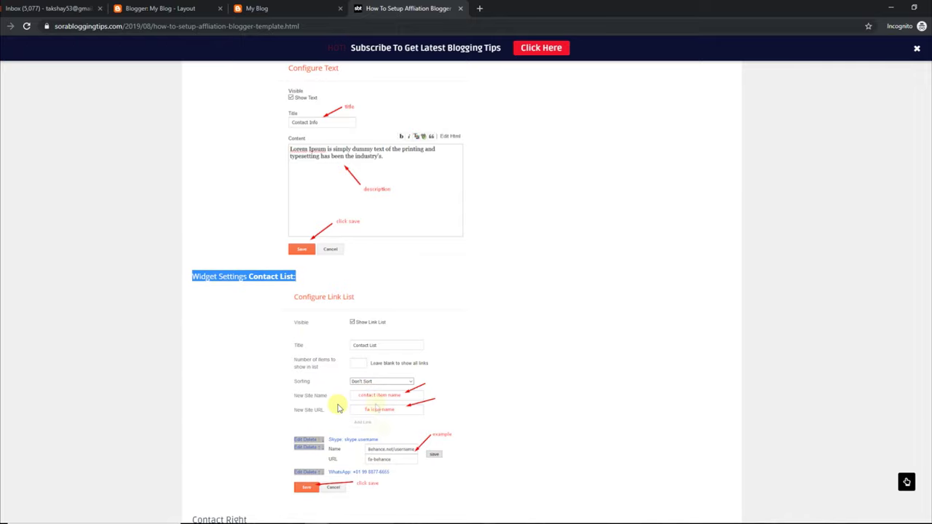
{"action": "left_click", "coordinate": [306, 8]}
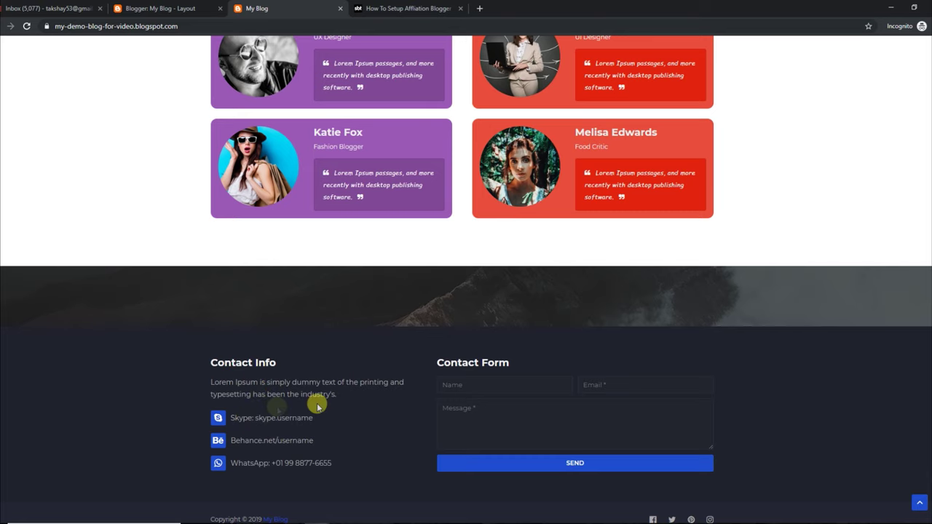
Step: Copy and clear the Contact Info widget's description, save the widget, and reload the blog to check the contact section
{"action": "left_click", "coordinate": [168, 9]}
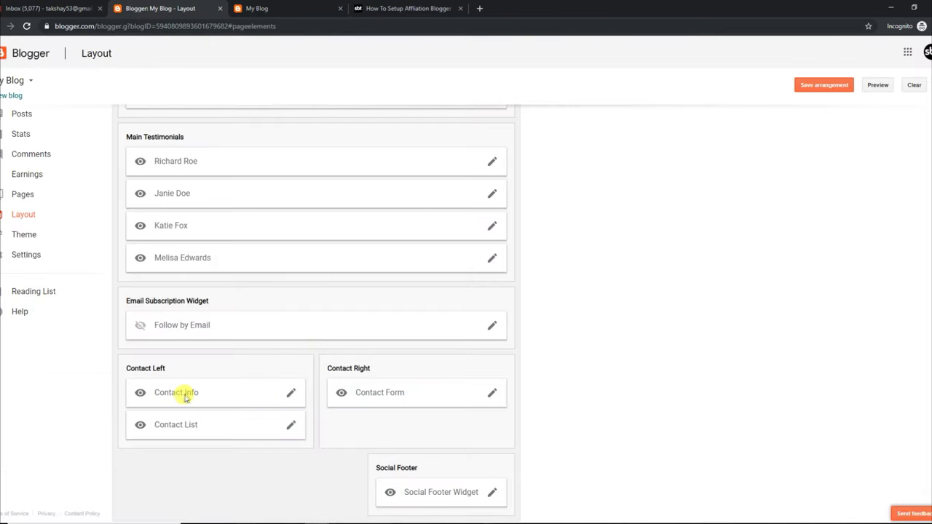
{"action": "left_click", "coordinate": [291, 395]}
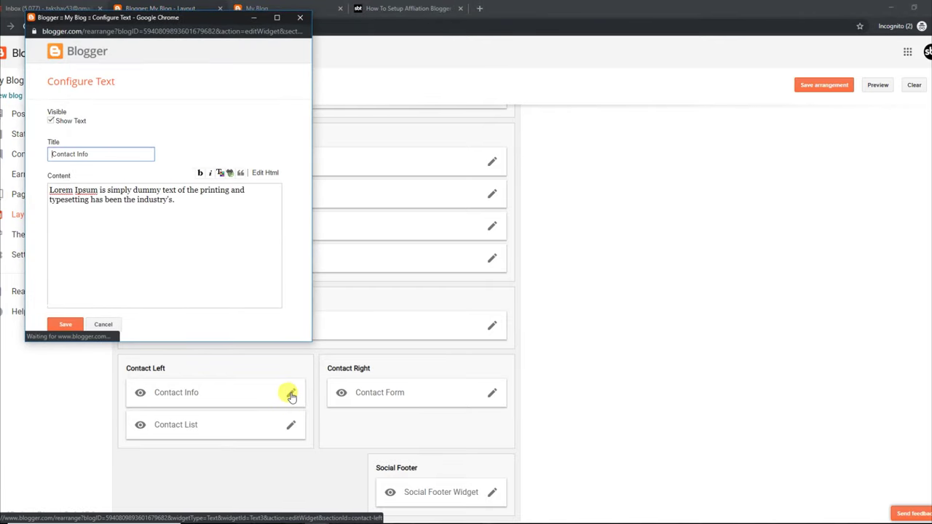
{"action": "left_click_drag", "start_coordinate": [182, 199], "coordinate": [42, 186]}
{"action": "key", "text": "ctrl+c"}
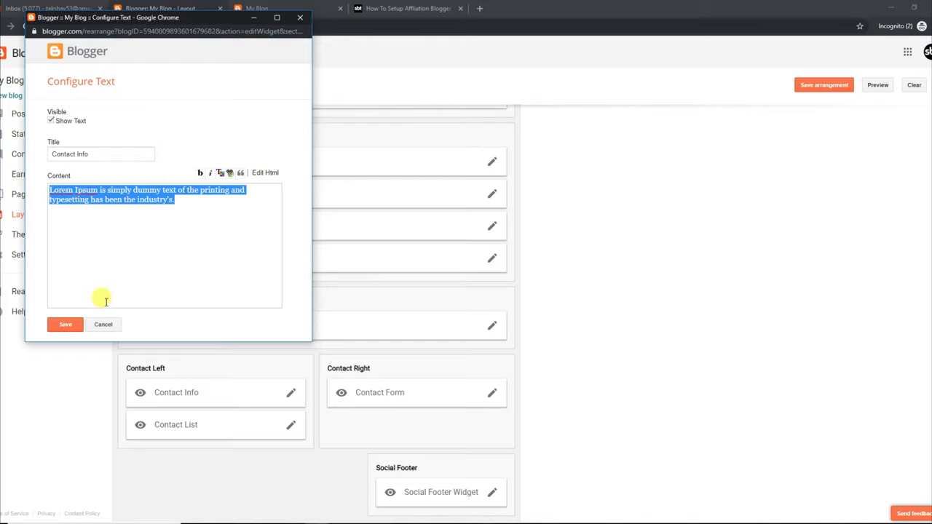
{"action": "key", "text": "BackSpace"}
{"action": "left_click", "coordinate": [65, 324]}
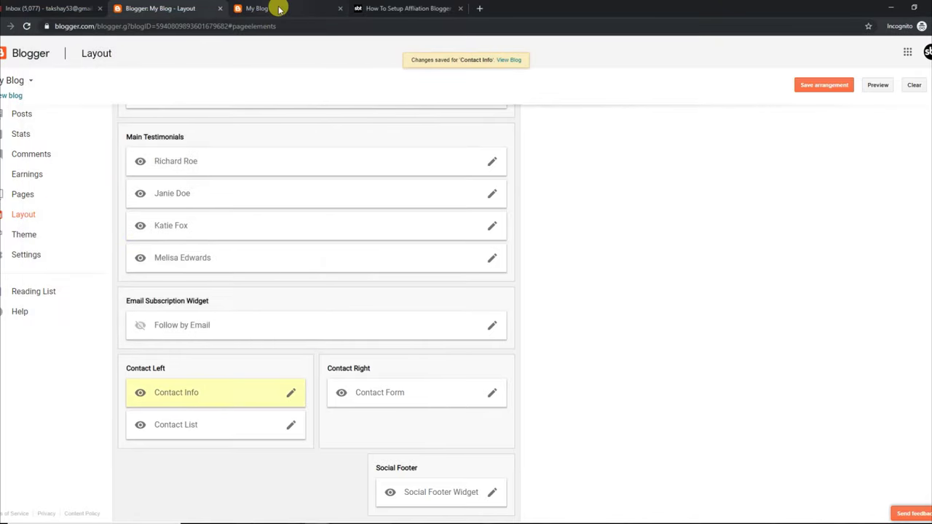
{"action": "left_click", "coordinate": [278, 9]}
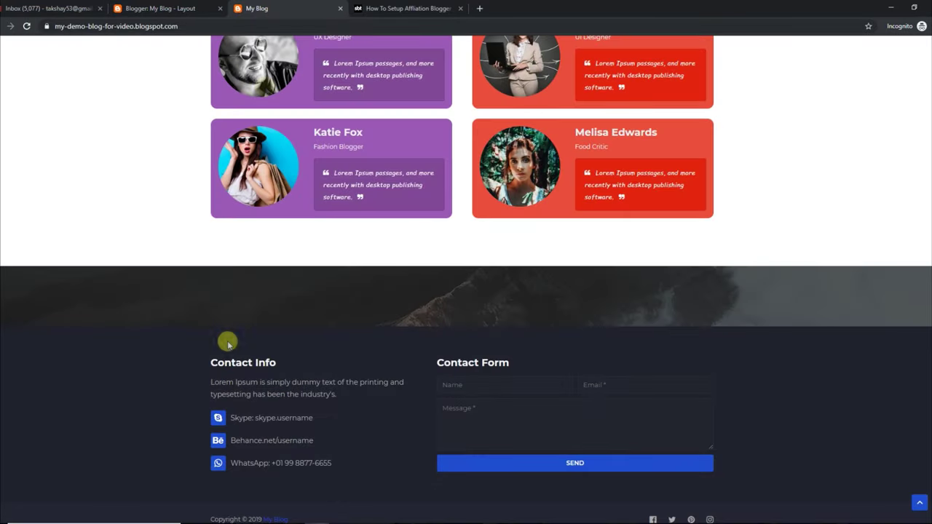
{"action": "left_click", "coordinate": [35, 31]}
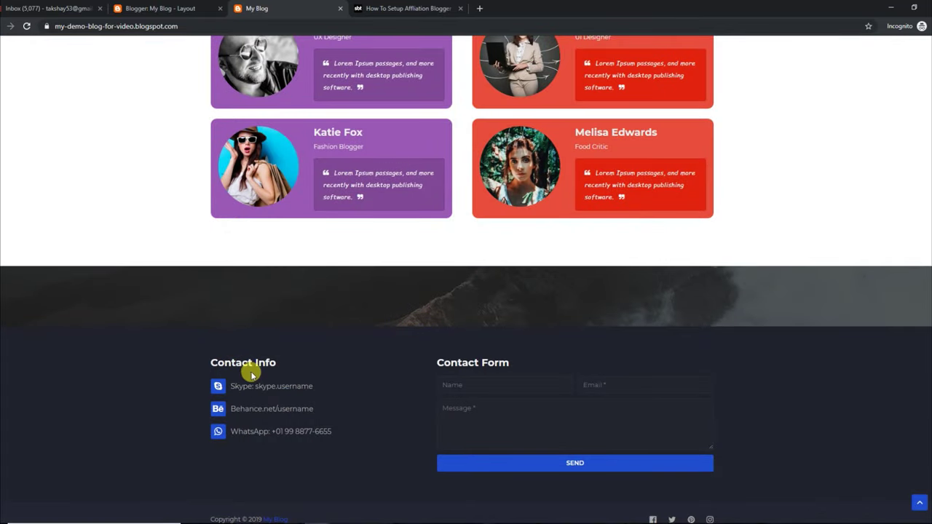
Step: Paste the copied description back into the Contact Info widget, save it, and reload the blog to check the contact section
{"action": "left_click", "coordinate": [190, 8]}
{"action": "left_click", "coordinate": [291, 395]}
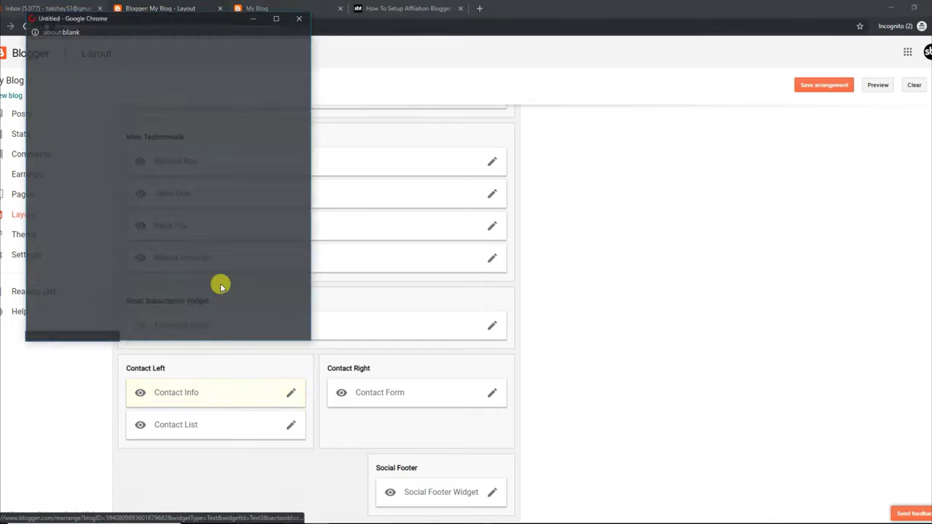
{"action": "right_click", "coordinate": [89, 195]}
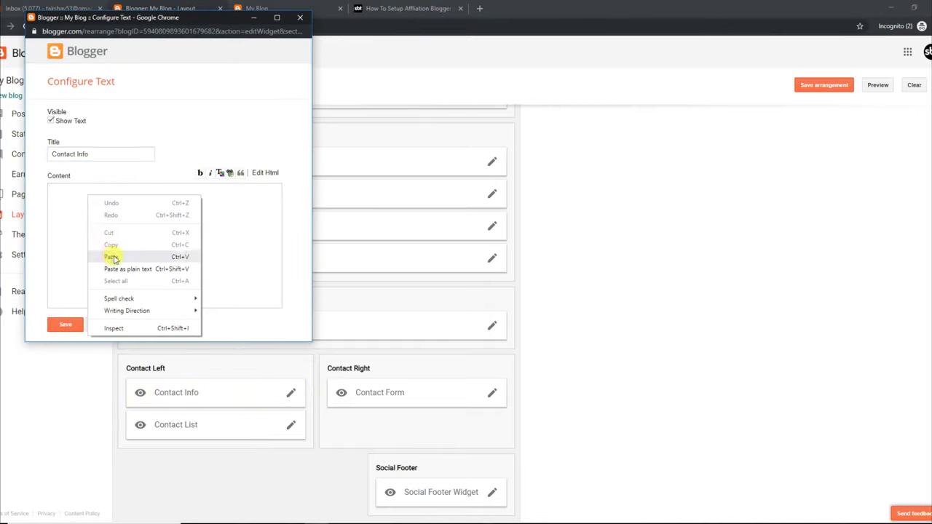
{"action": "left_click", "coordinate": [110, 256]}
{"action": "left_click", "coordinate": [78, 329]}
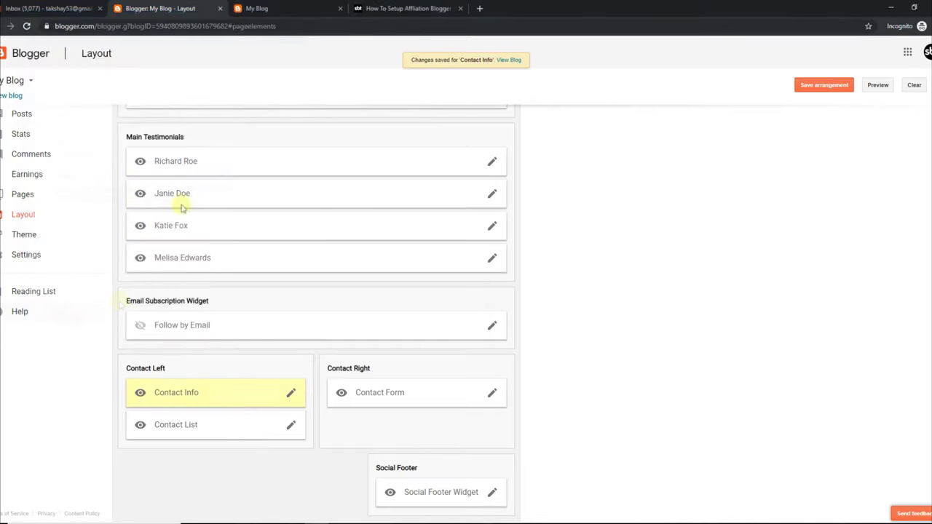
{"action": "left_click", "coordinate": [256, 8]}
{"action": "left_click", "coordinate": [27, 27]}
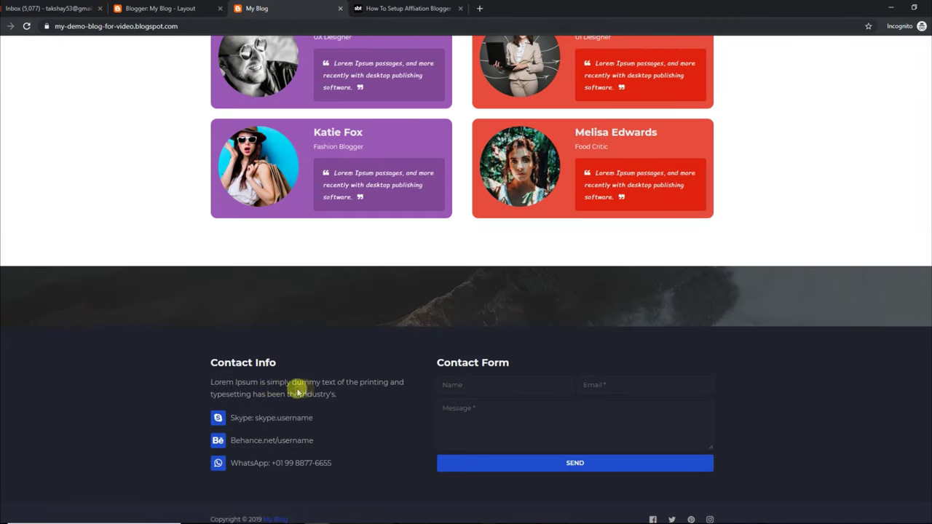
Step: Open the Contact List widget, examine the name and icon URL of the Skype, Behance and WhatsApp links, and save it
{"action": "left_click", "coordinate": [187, 13]}
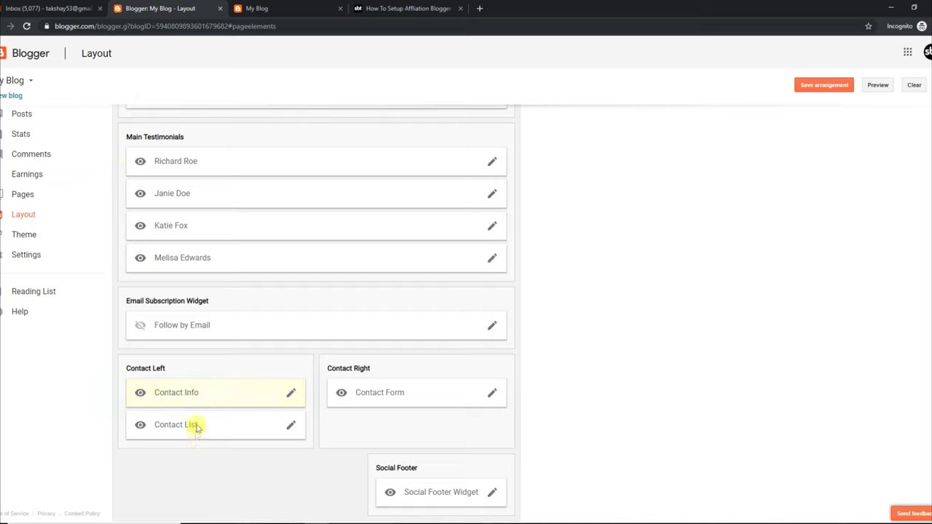
{"action": "left_click", "coordinate": [293, 428]}
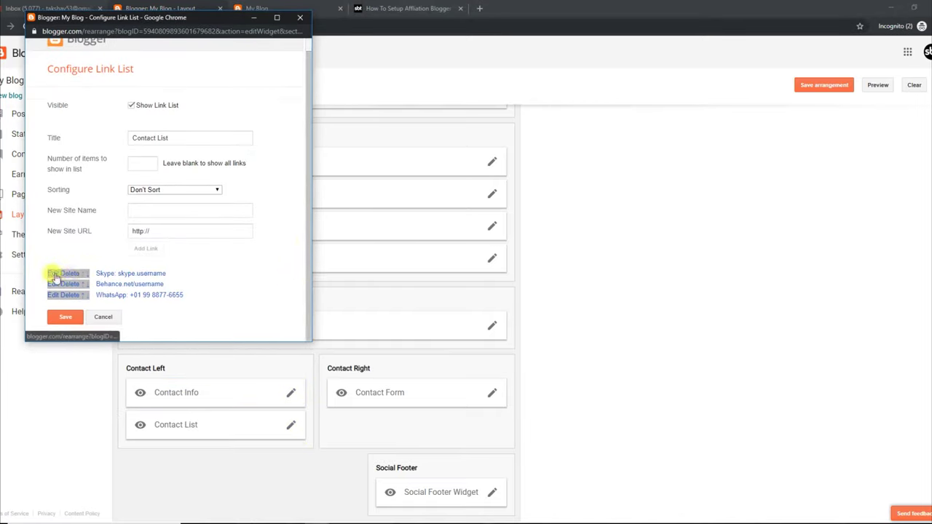
{"action": "left_click", "coordinate": [63, 285]}
{"action": "scroll", "coordinate": [306, 251], "scroll_direction": "down", "scroll_amount": 1}
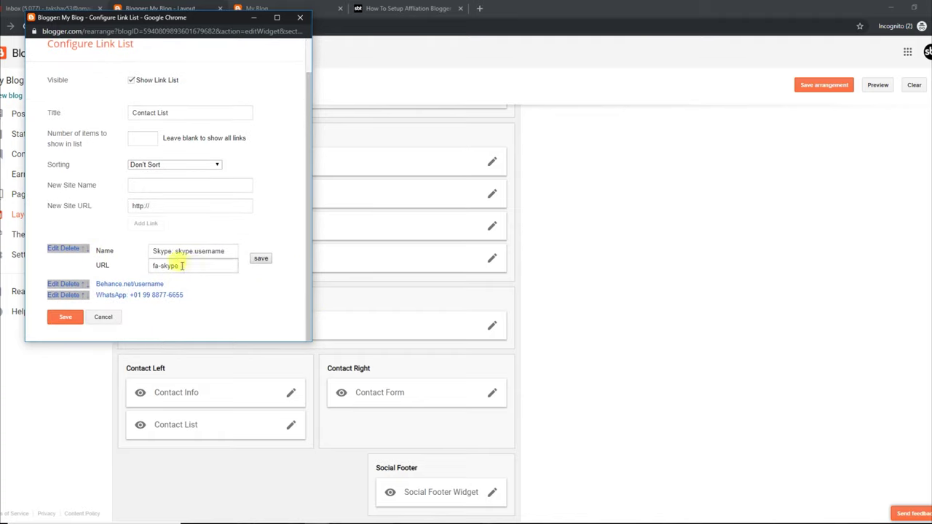
{"action": "left_click", "coordinate": [62, 284]}
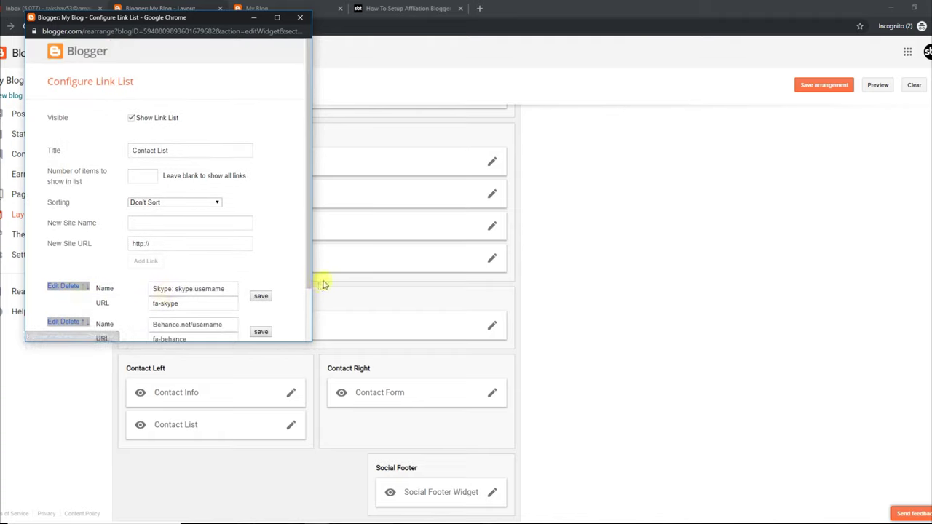
{"action": "scroll", "coordinate": [311, 270], "scroll_direction": "down", "scroll_amount": 2}
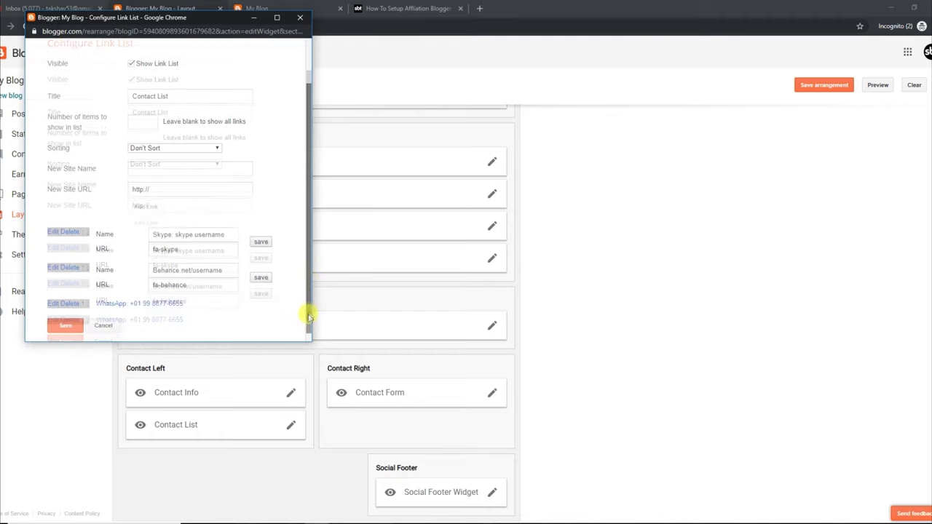
{"action": "left_click", "coordinate": [56, 304]}
{"action": "scroll", "coordinate": [308, 240], "scroll_direction": "down", "scroll_amount": 3}
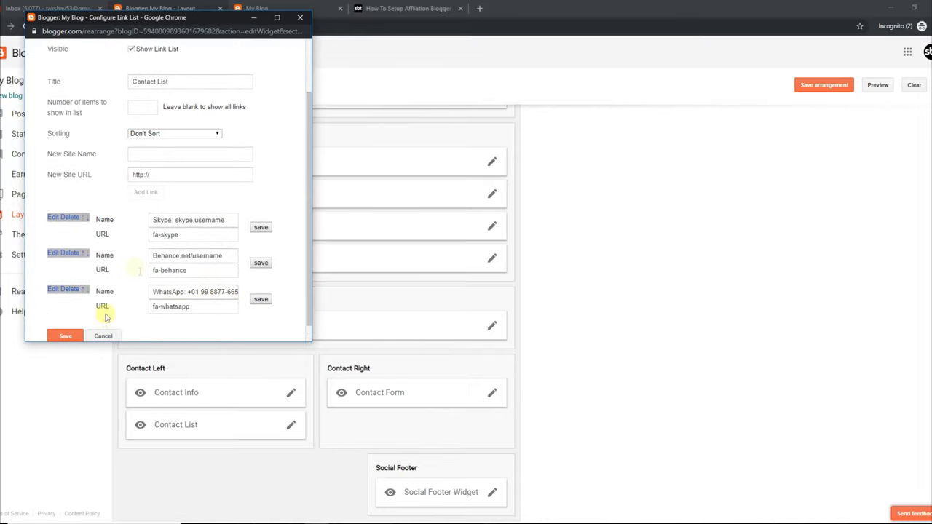
{"action": "left_click", "coordinate": [73, 336]}
Step: Read the guide's Contact Right instructions for the Contact Form widget, and view the contact form on the blog
{"action": "left_click", "coordinate": [316, 7]}
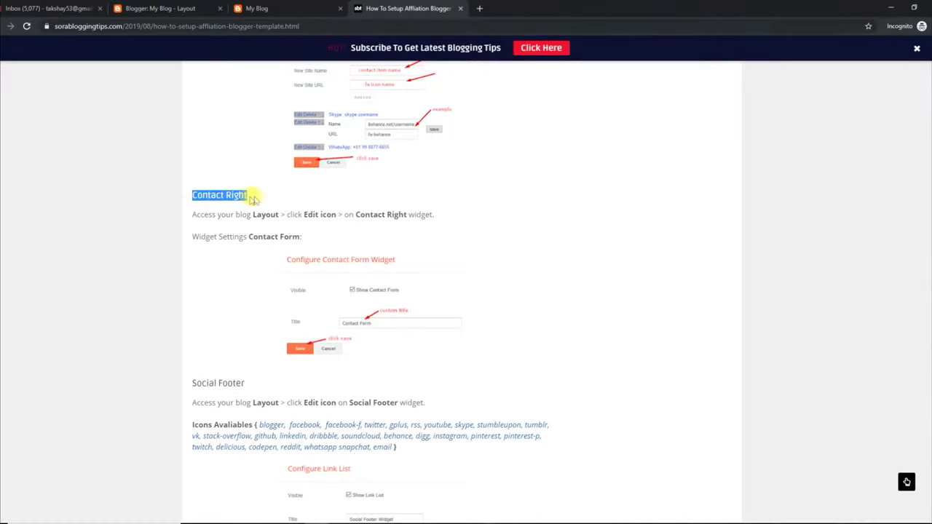
{"action": "left_click_drag", "start_coordinate": [193, 213], "coordinate": [426, 225]}
{"action": "left_click", "coordinate": [198, 247]}
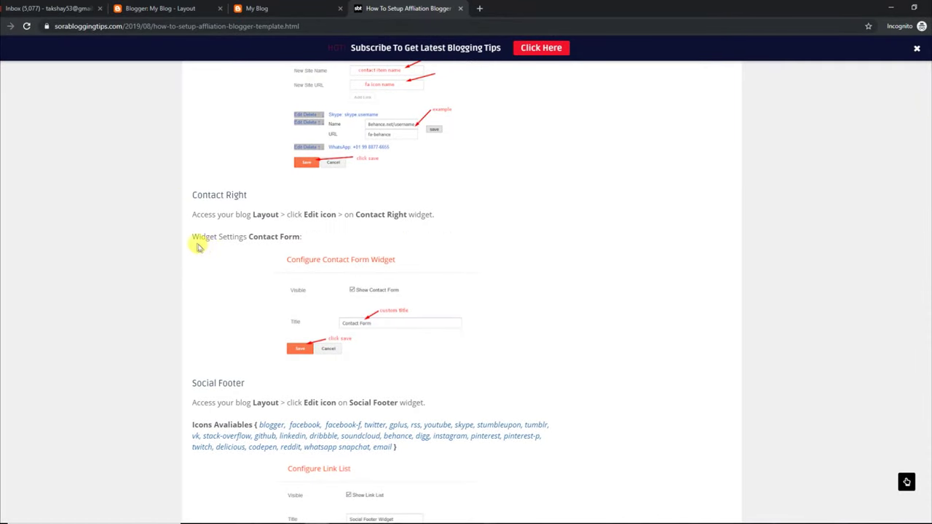
{"action": "left_click_drag", "start_coordinate": [195, 236], "coordinate": [310, 238]}
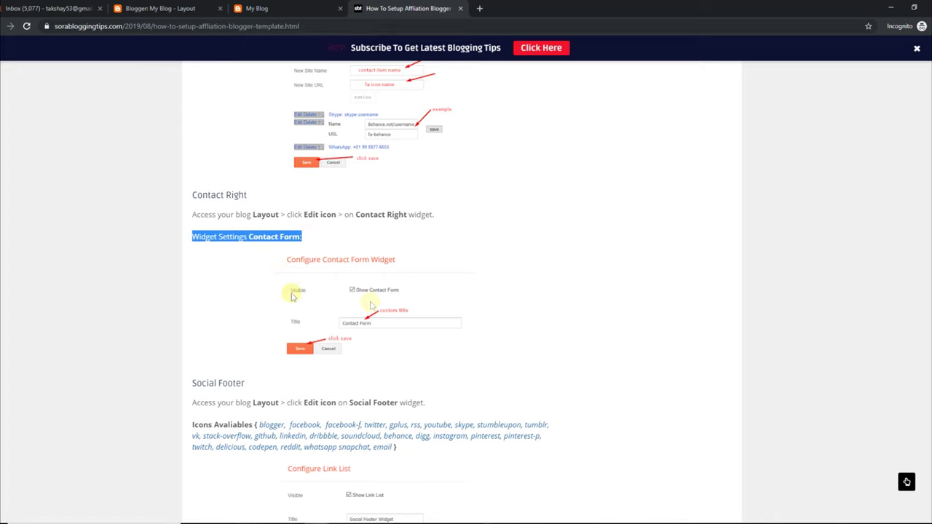
{"action": "left_click", "coordinate": [301, 9]}
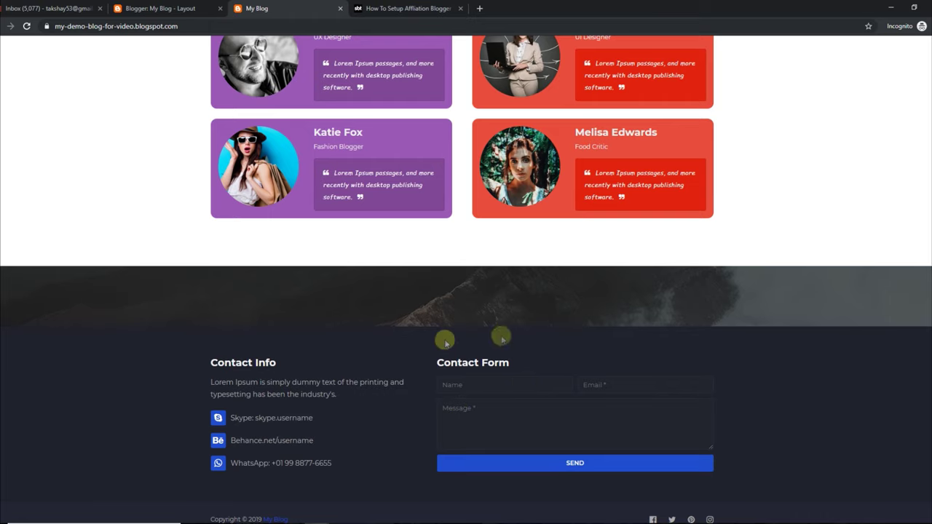
Step: Review the Contact Form widget's visibility and title settings in the blog layout, and reload the blog
{"action": "left_click", "coordinate": [155, 8]}
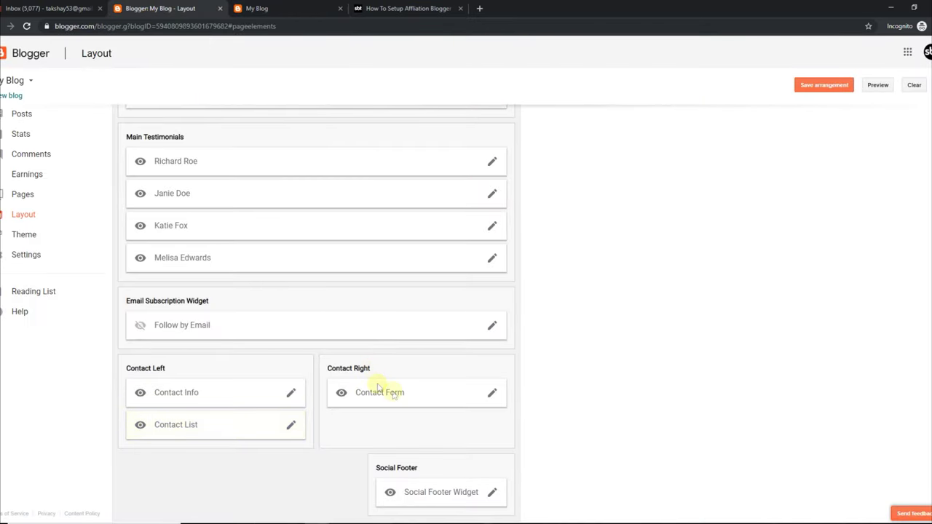
{"action": "left_click", "coordinate": [490, 395]}
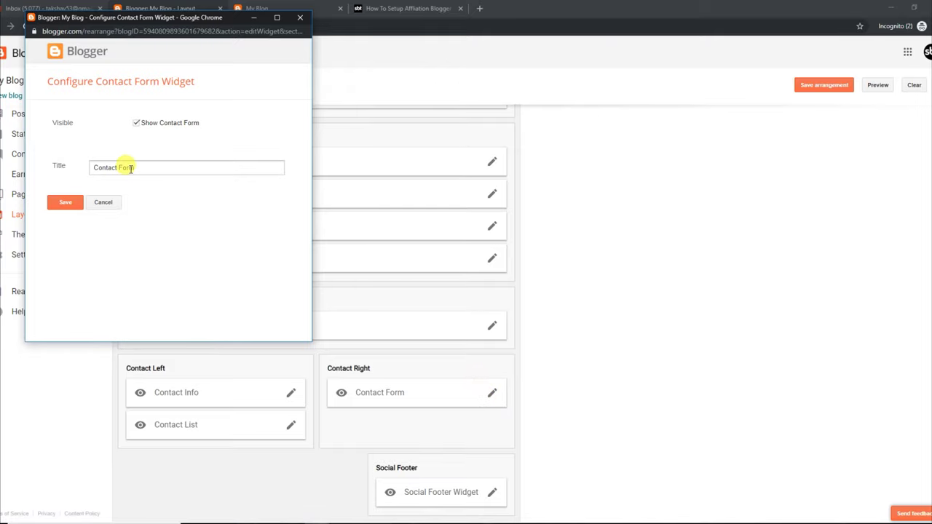
{"action": "left_click", "coordinate": [247, 9]}
{"action": "left_click", "coordinate": [27, 27]}
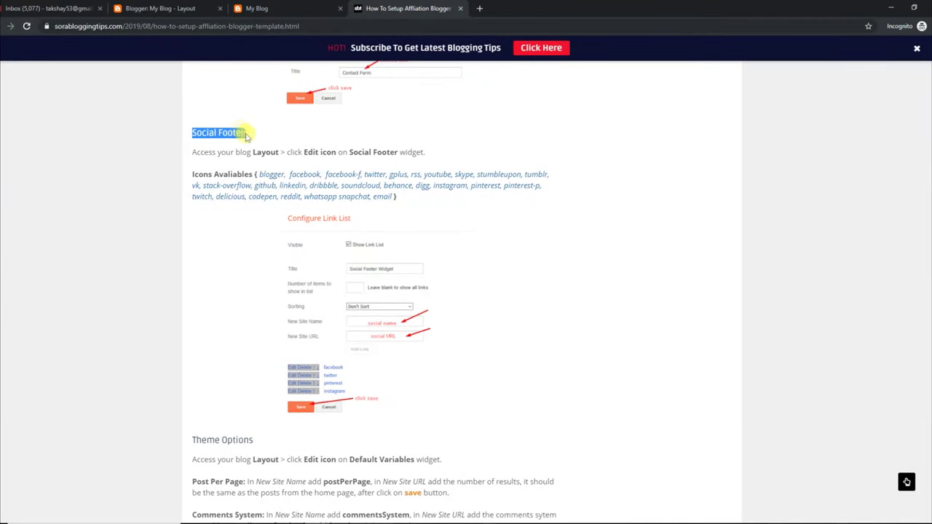
Step: Read the guide's Social Footer instructions and available icon names, and view the social icons in the blog's footer
{"action": "left_click", "coordinate": [215, 212]}
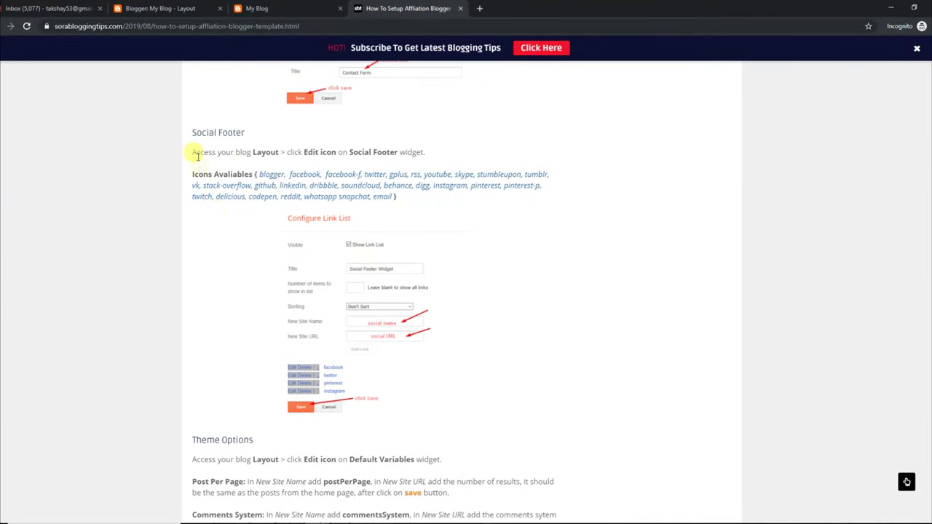
{"action": "left_click_drag", "start_coordinate": [195, 152], "coordinate": [429, 154]}
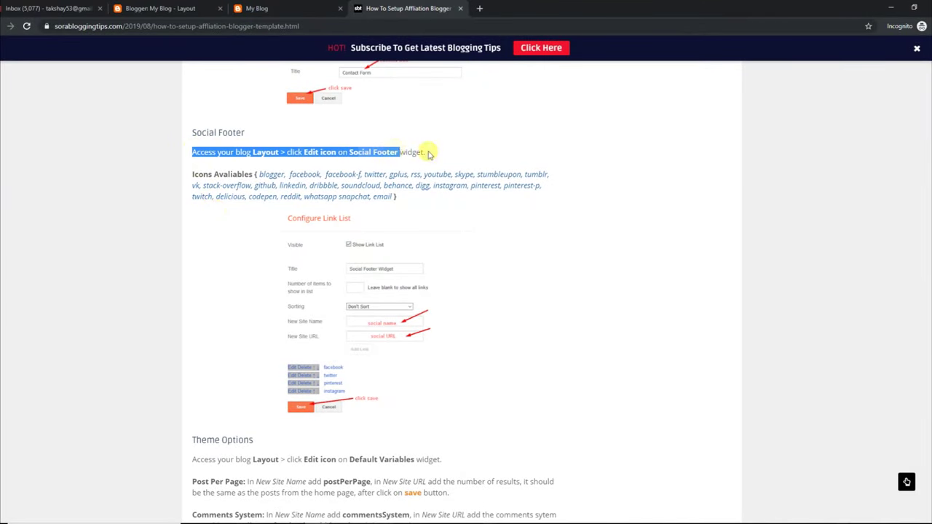
{"action": "left_click", "coordinate": [212, 226]}
{"action": "left_click_drag", "start_coordinate": [193, 175], "coordinate": [411, 203]}
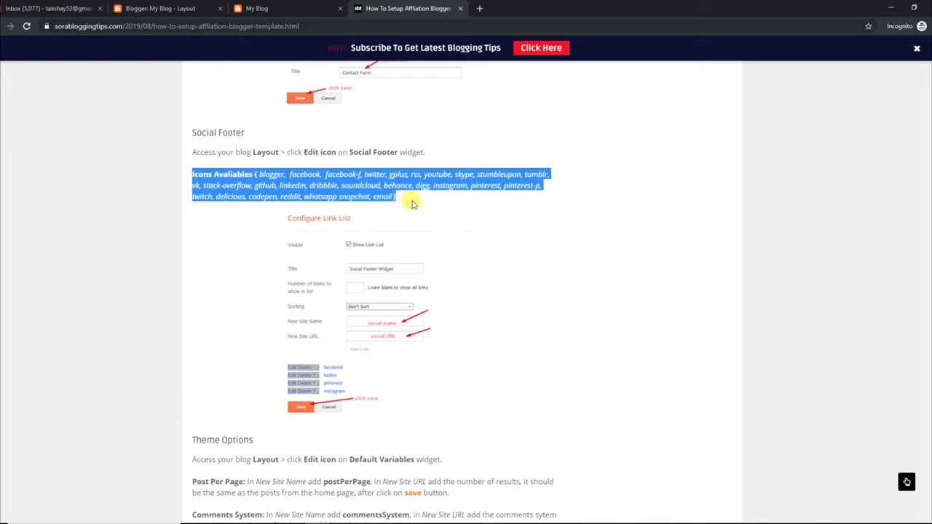
{"action": "left_click", "coordinate": [456, 214]}
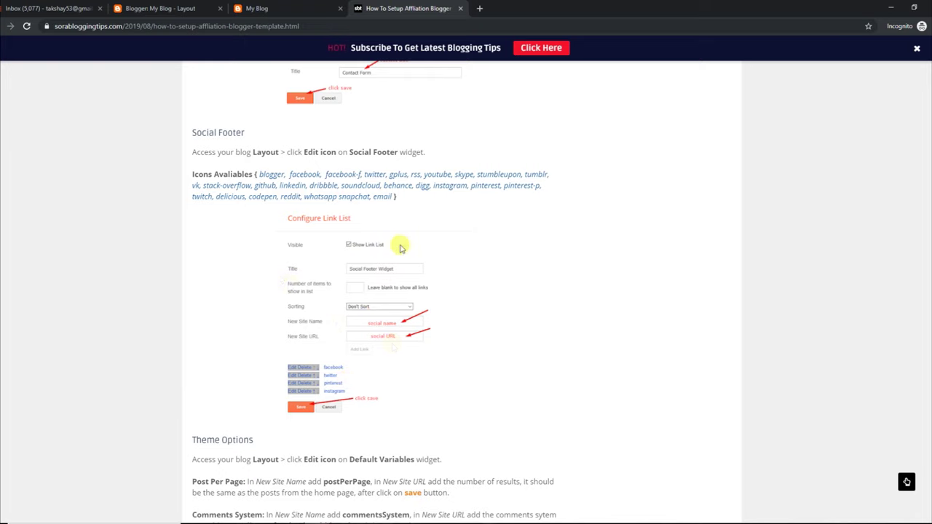
{"action": "left_click", "coordinate": [335, 7]}
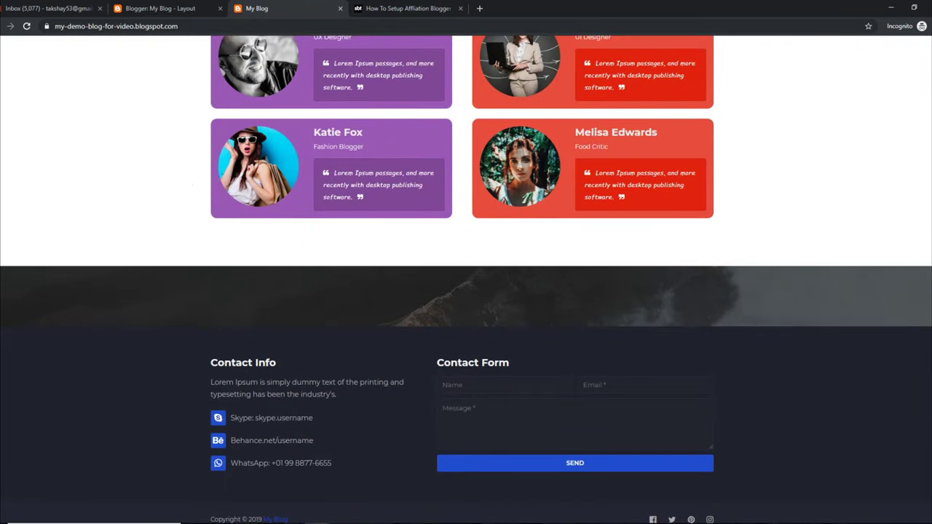
{"action": "scroll", "coordinate": [773, 438], "scroll_direction": "down", "scroll_amount": 1}
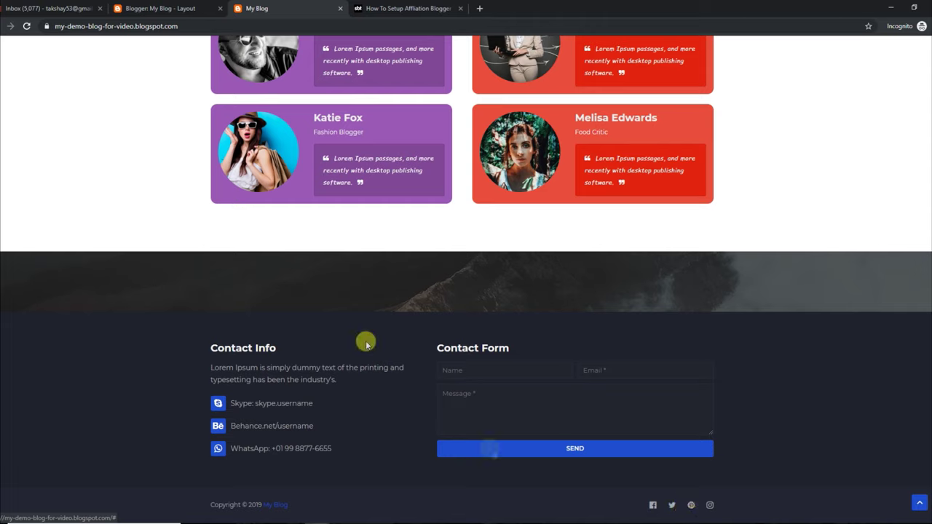
Step: Open the Social Footer Widget, review the facebook link's name and URL, and save the link entry
{"action": "left_click", "coordinate": [185, 8]}
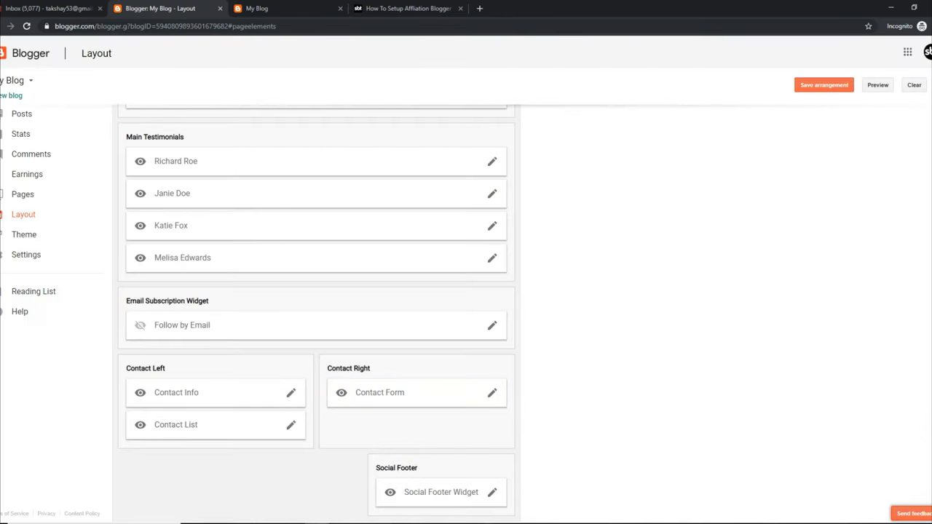
{"action": "left_click", "coordinate": [492, 495]}
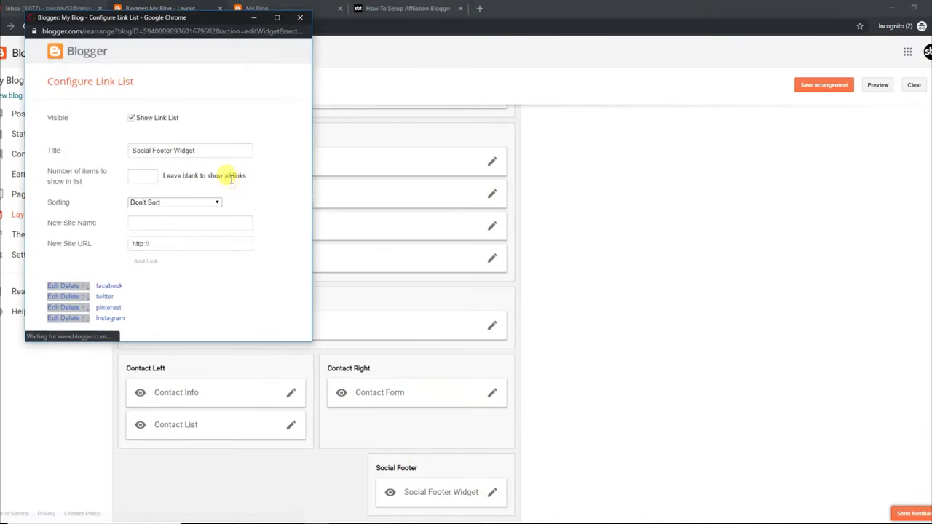
{"action": "scroll", "coordinate": [309, 211], "scroll_direction": "down", "scroll_amount": 1}
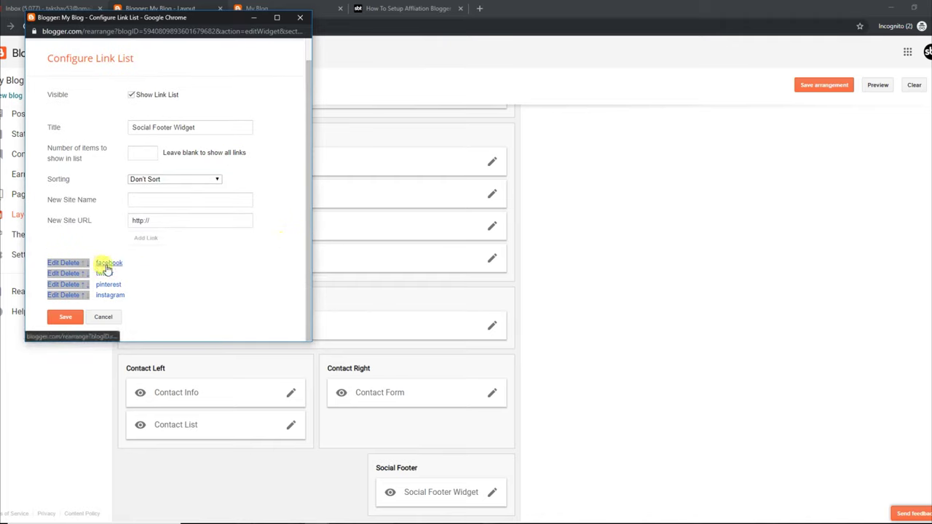
{"action": "left_click", "coordinate": [56, 264]}
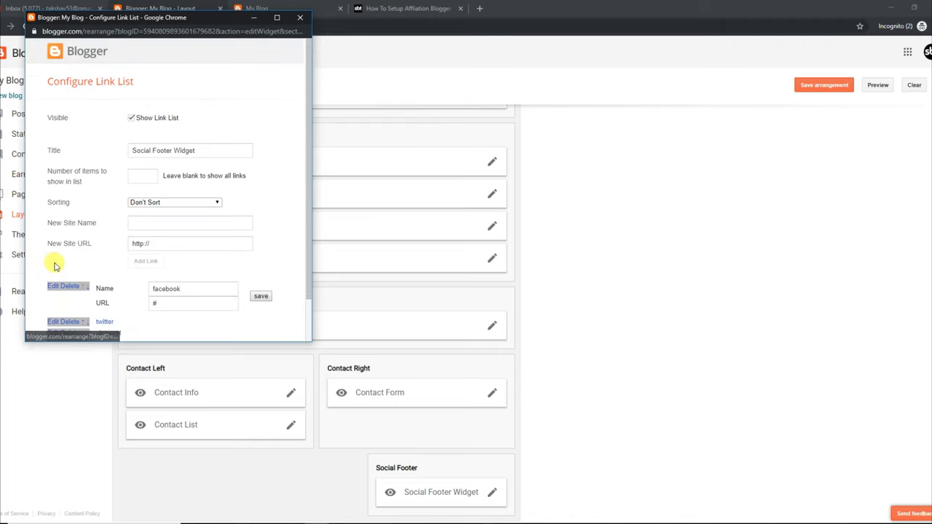
{"action": "scroll", "coordinate": [263, 284], "scroll_direction": "down", "scroll_amount": 2}
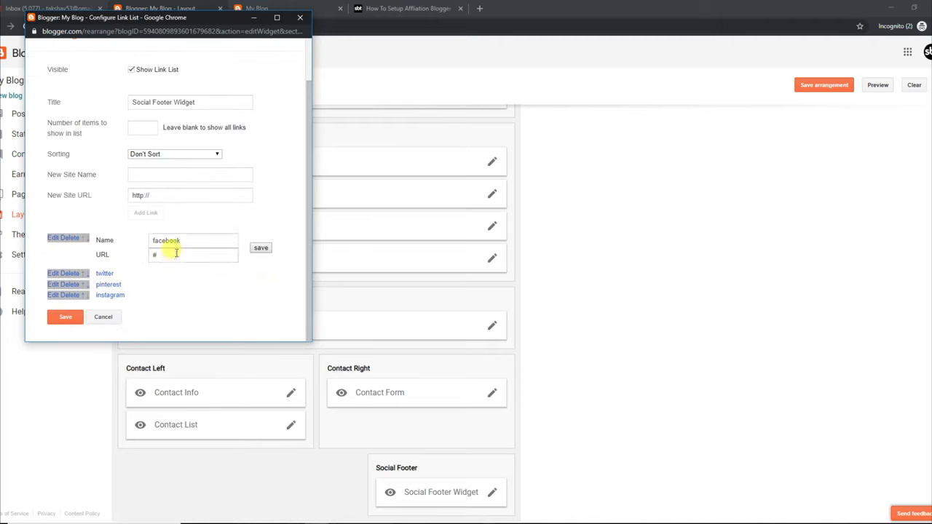
{"action": "left_click", "coordinate": [260, 248]}
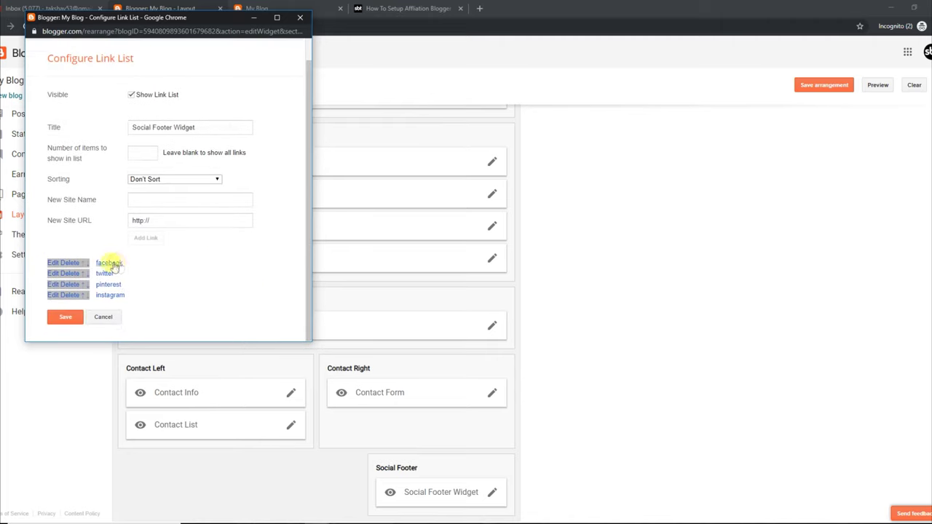
Step: Delete the facebook link from the Social Footer Widget, save the widget, and reload the blog to check the footer icons
{"action": "left_click", "coordinate": [74, 263]}
{"action": "left_click", "coordinate": [66, 329]}
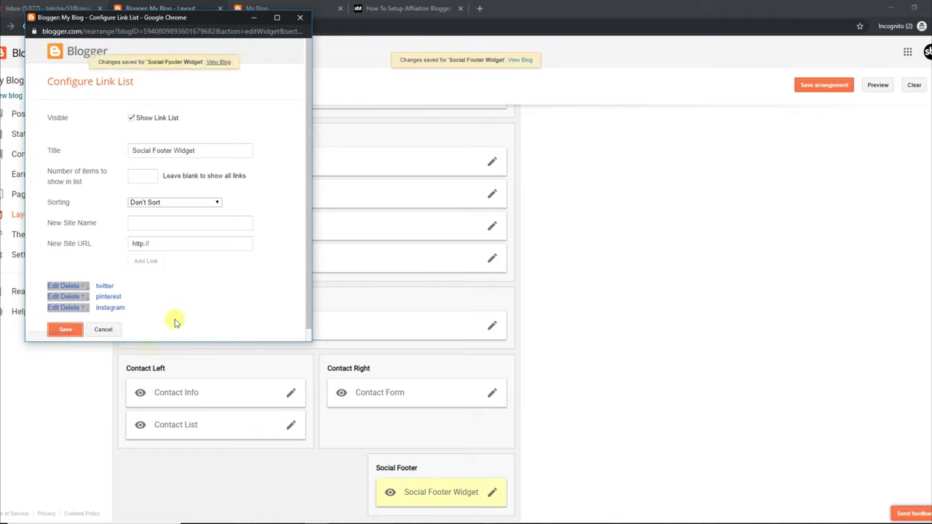
{"action": "key", "text": "ctrl+Tab"}
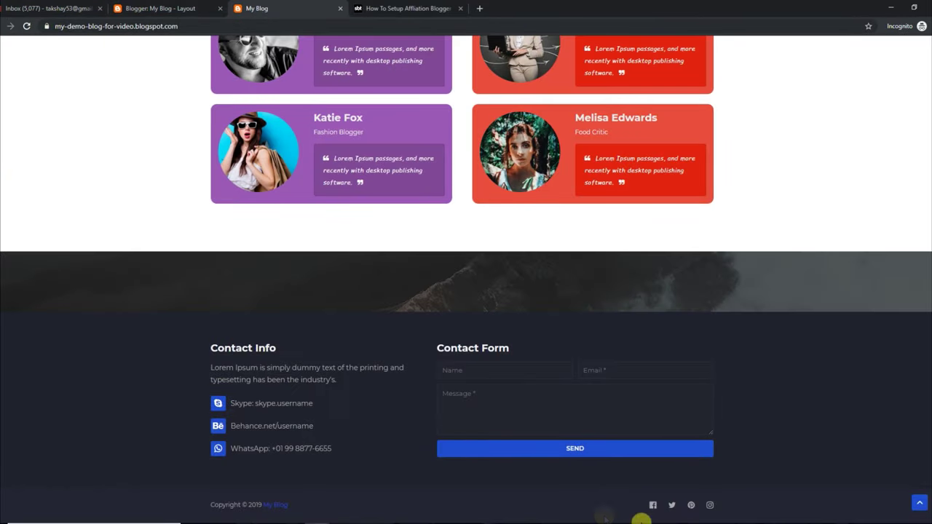
{"action": "left_click", "coordinate": [27, 27]}
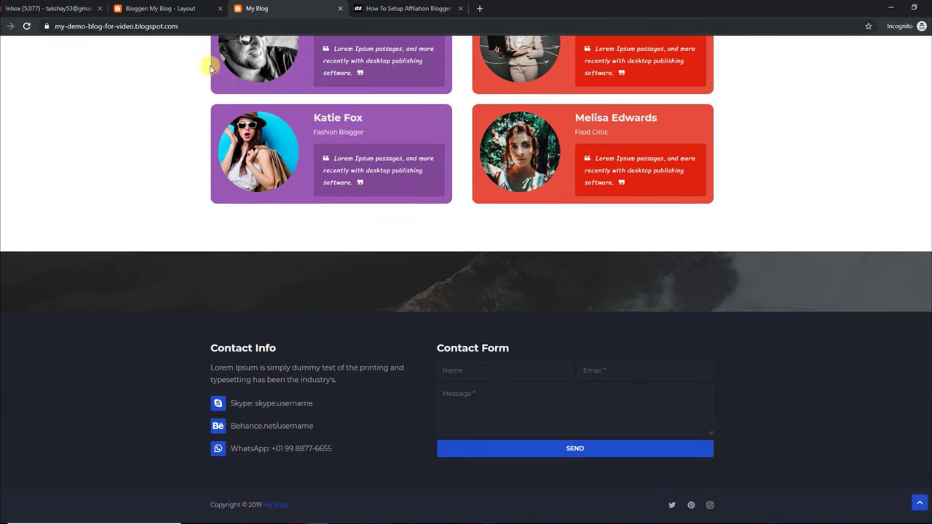
{"action": "left_click", "coordinate": [186, 10]}
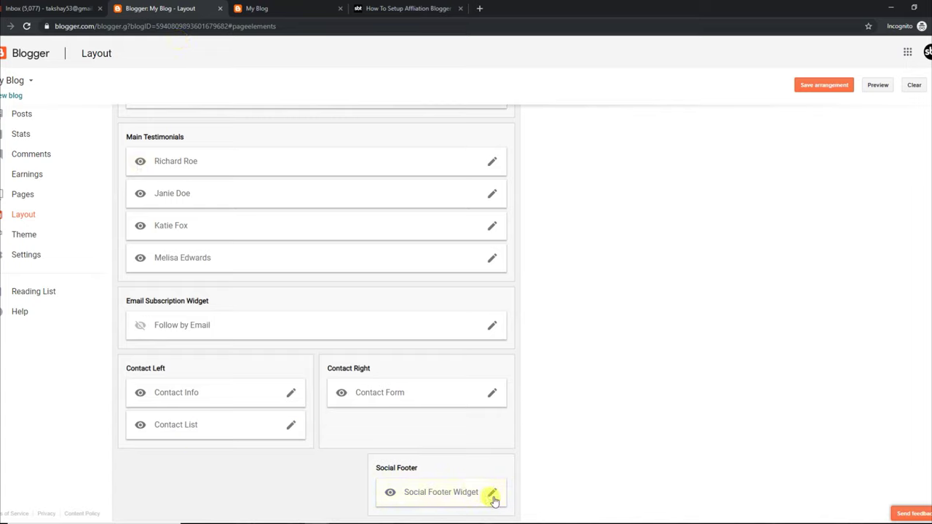
{"action": "left_click", "coordinate": [492, 493]}
{"action": "left_click", "coordinate": [152, 222]}
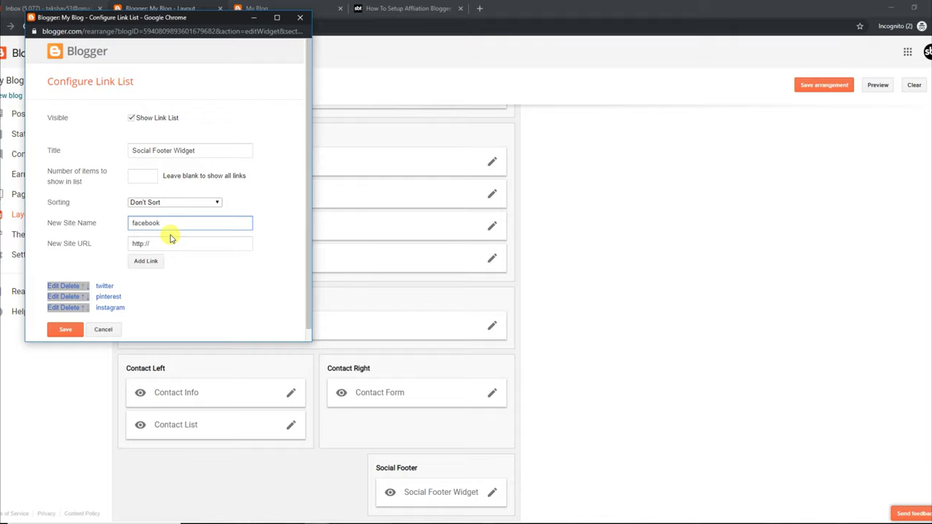
{"action": "left_click", "coordinate": [146, 262]}
{"action": "left_click", "coordinate": [64, 339]}
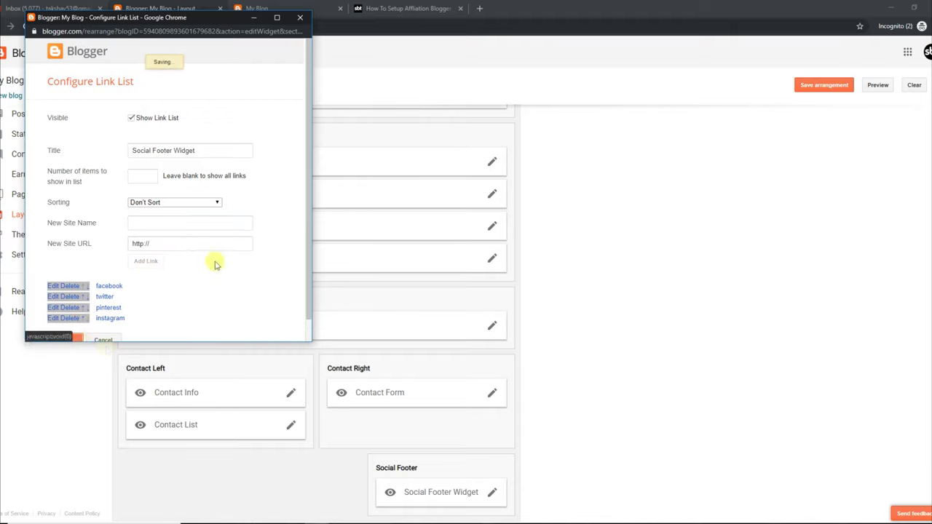
{"action": "left_click", "coordinate": [262, 8]}
{"action": "left_click", "coordinate": [26, 26]}
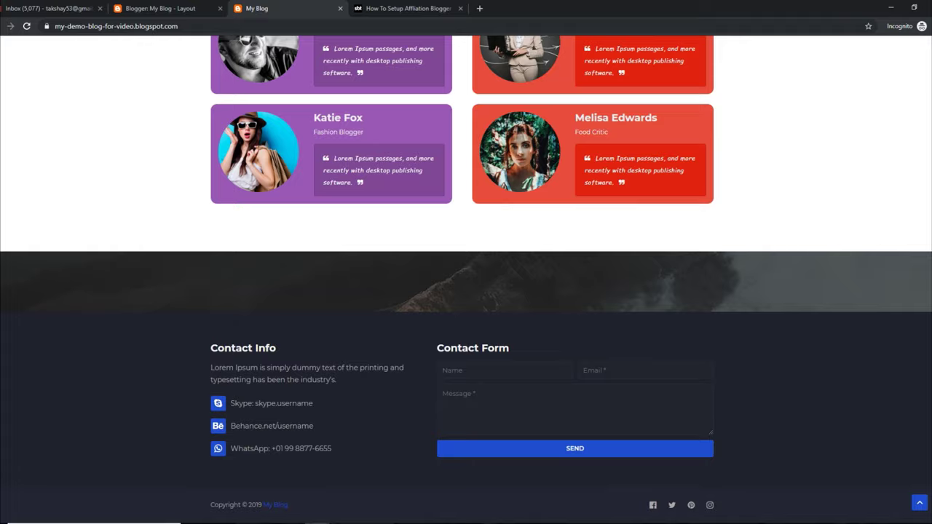
Step: Read the guide's Theme Options instructions for the Post Per Page, Comments System and Disqus Shortname variables
{"action": "key", "text": "Home"}
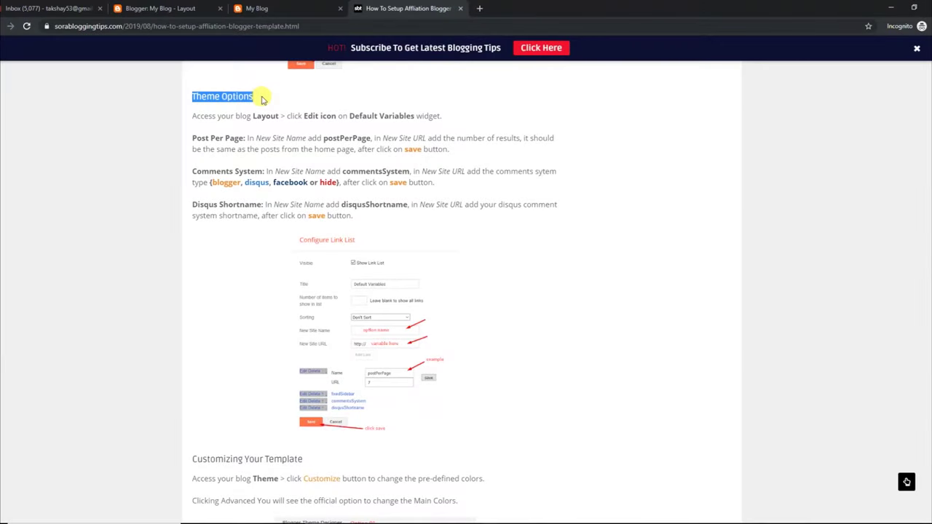
{"action": "left_click", "coordinate": [202, 110]}
{"action": "left_click_drag", "start_coordinate": [194, 115], "coordinate": [451, 116]}
{"action": "left_click_drag", "start_coordinate": [193, 137], "coordinate": [441, 148]}
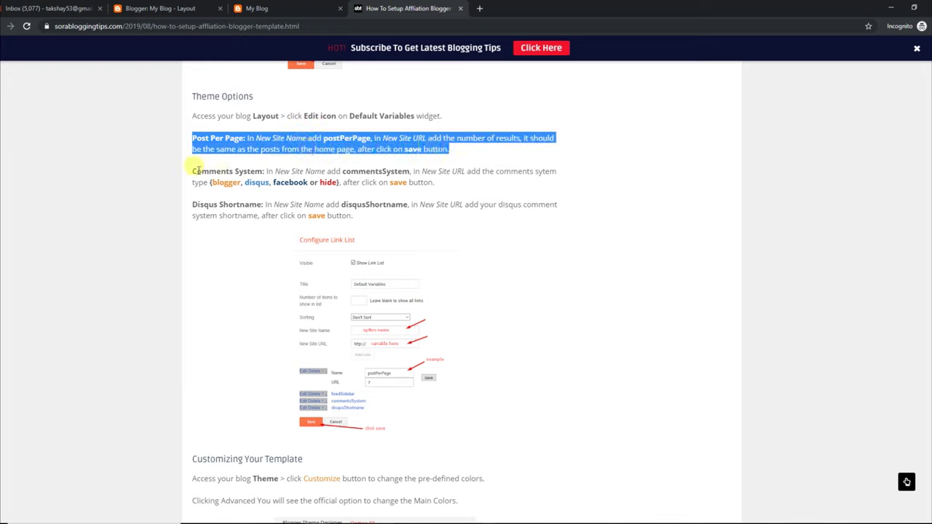
{"action": "left_click_drag", "start_coordinate": [194, 170], "coordinate": [327, 171]}
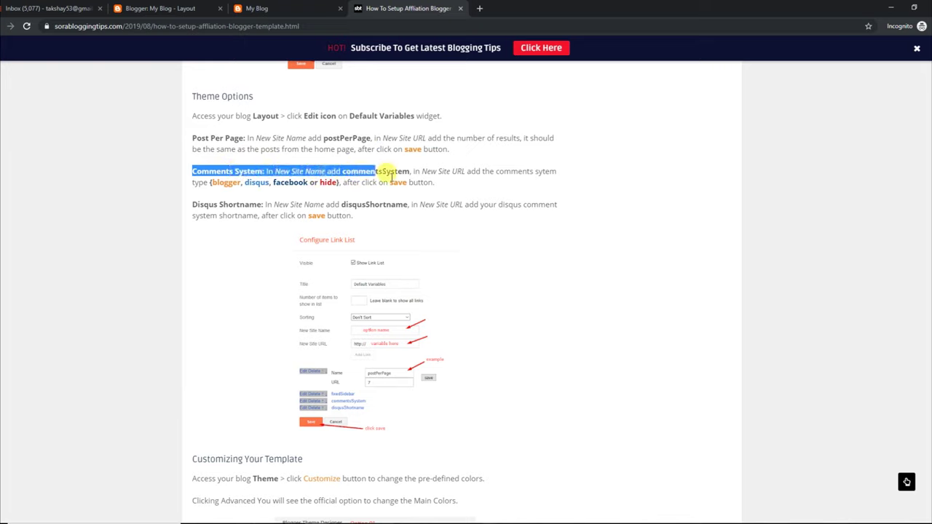
{"action": "left_click_drag", "start_coordinate": [392, 175], "coordinate": [445, 183]}
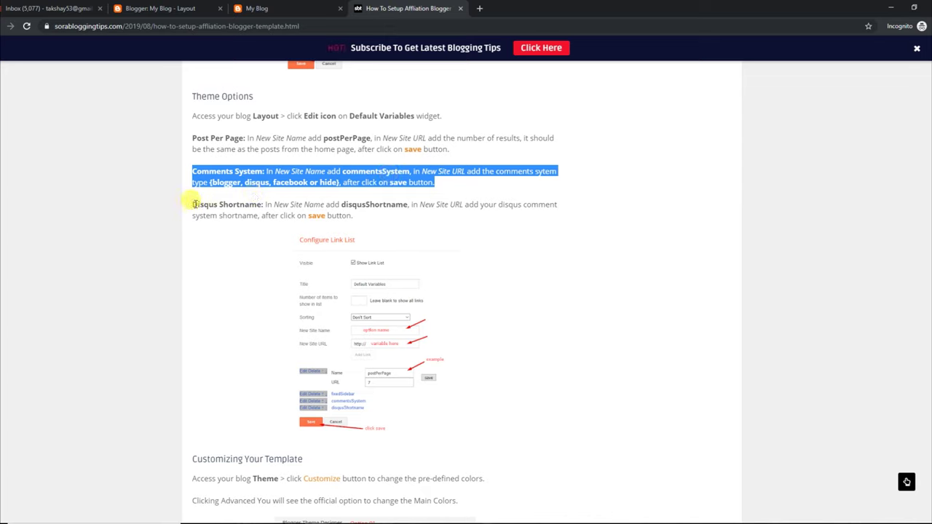
{"action": "left_click_drag", "start_coordinate": [193, 205], "coordinate": [428, 217]}
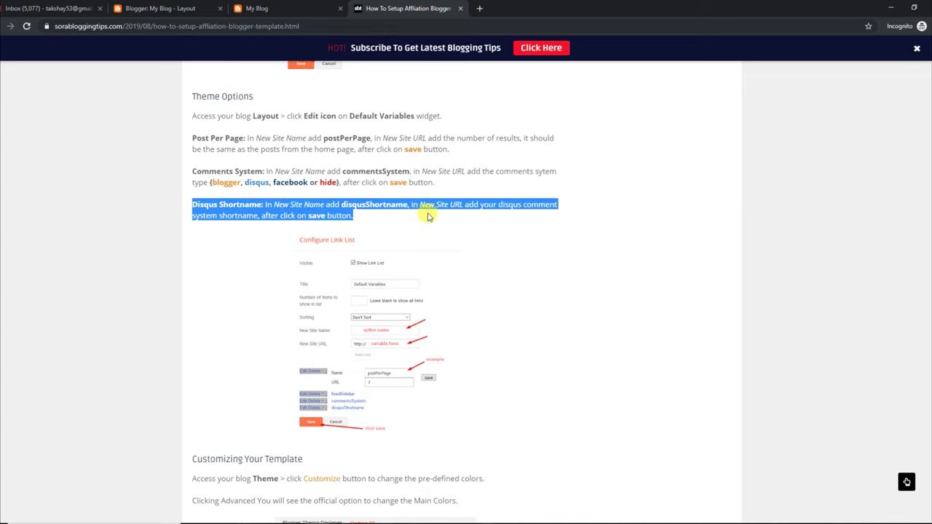
Step: Open the Default Variables widget under Theme Options in the blog's layout and review the disqusShortname entry
{"action": "left_click", "coordinate": [312, 10]}
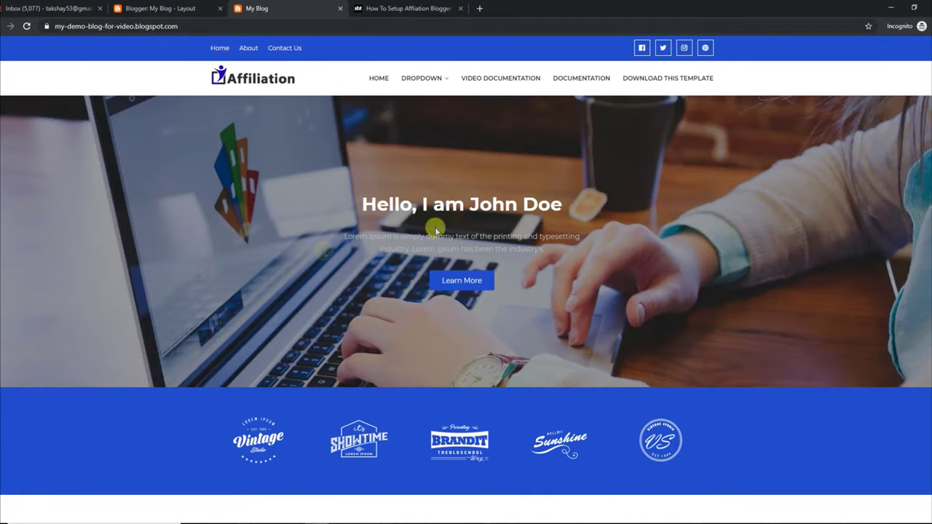
{"action": "left_click", "coordinate": [185, 9]}
{"action": "scroll", "coordinate": [334, 131], "scroll_direction": "up", "scroll_amount": 15}
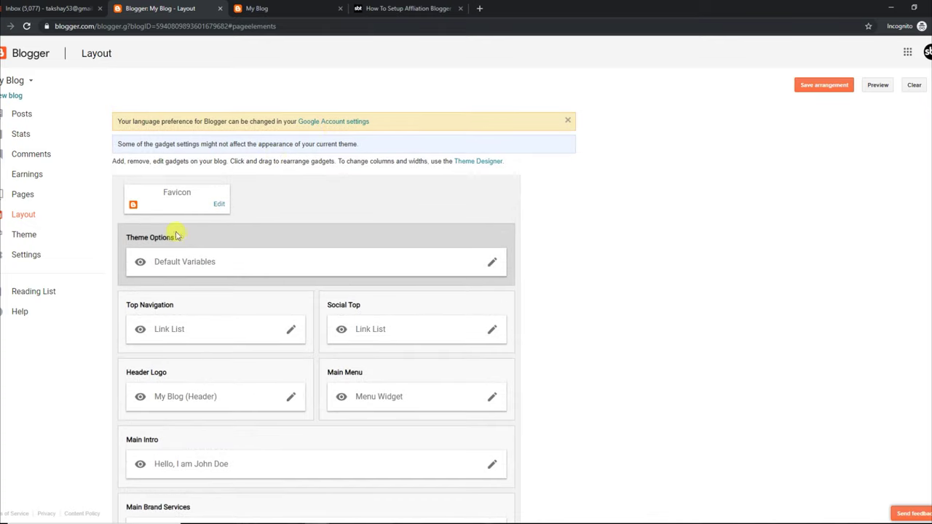
{"action": "left_click", "coordinate": [489, 264]}
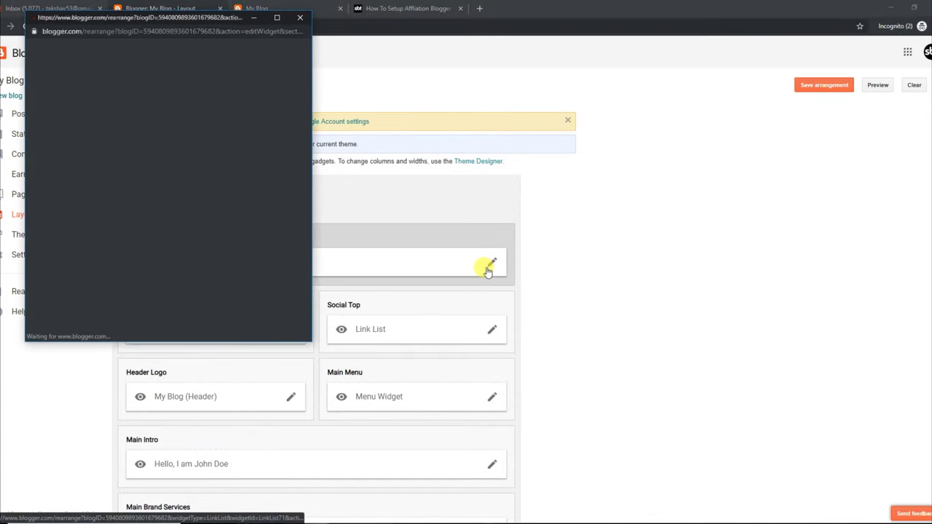
{"action": "left_click_drag", "start_coordinate": [305, 231], "coordinate": [306, 272]}
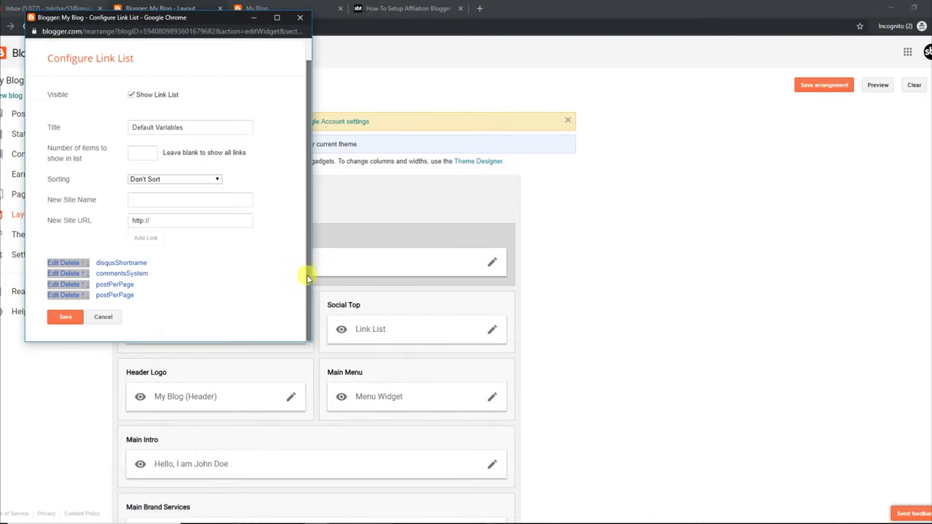
{"action": "left_click", "coordinate": [53, 263]}
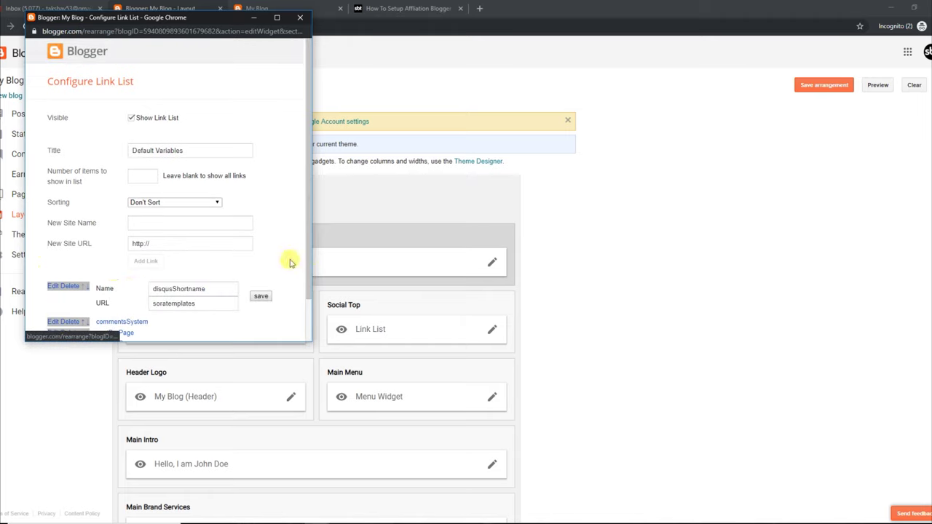
{"action": "left_click_drag", "start_coordinate": [235, 255], "coordinate": [146, 256]}
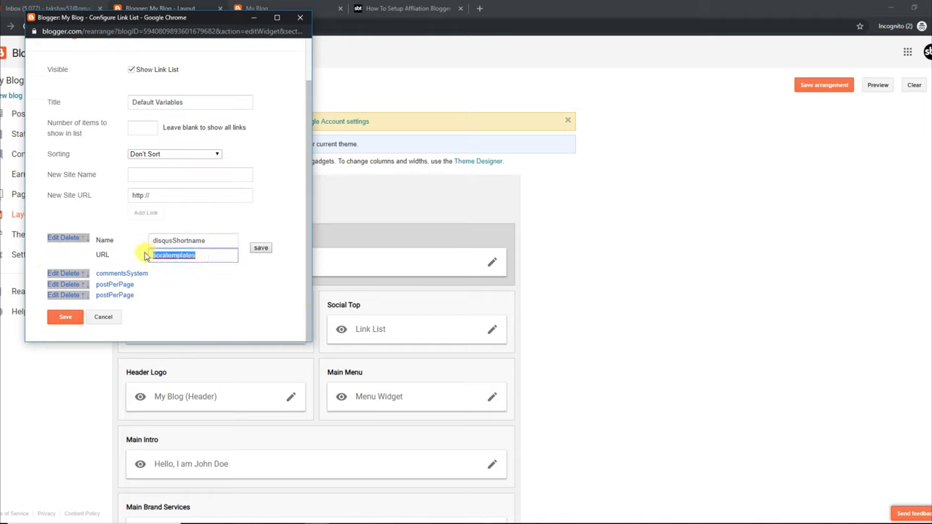
Step: Open the commentsSystem entry and both postPerPage entries of the Default Variables widget and review their values
{"action": "left_click", "coordinate": [63, 274]}
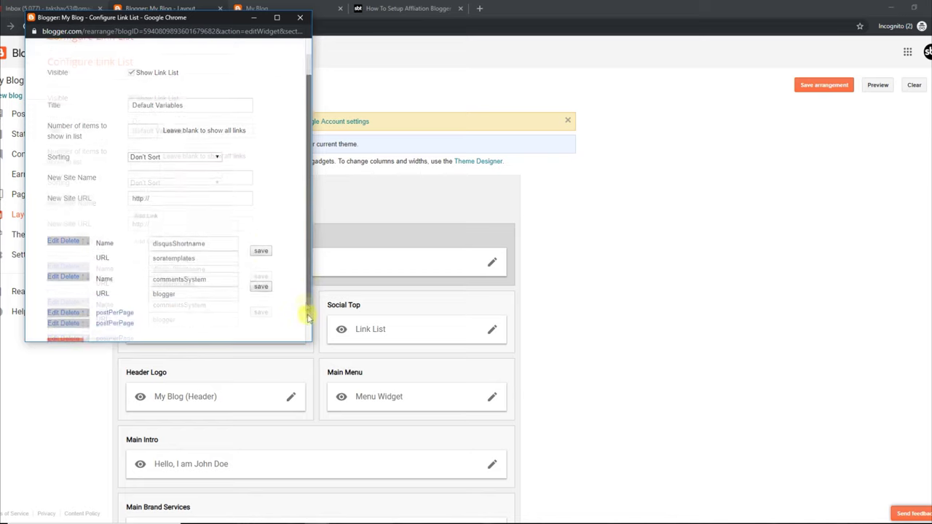
{"action": "scroll", "coordinate": [308, 249], "scroll_direction": "down", "scroll_amount": 1}
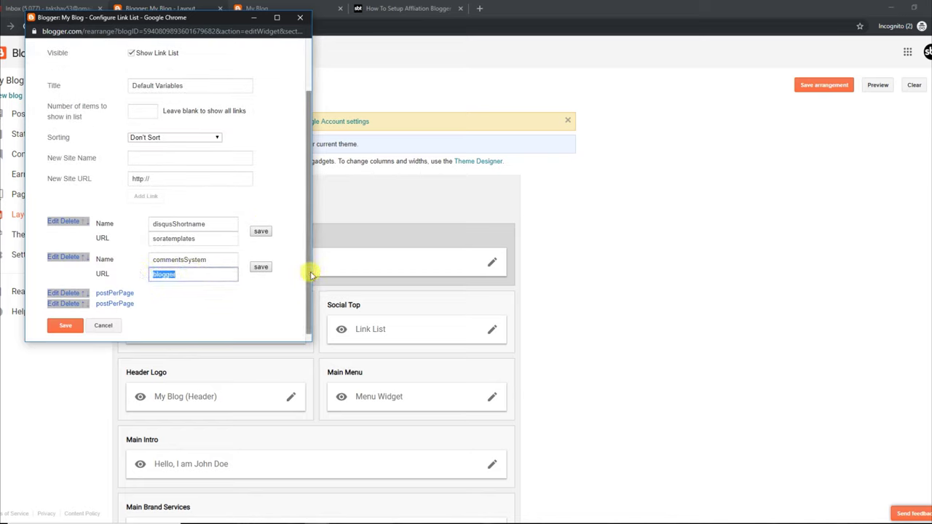
{"action": "scroll", "coordinate": [305, 219], "scroll_direction": "down", "scroll_amount": 1}
{"action": "left_click", "coordinate": [58, 285]}
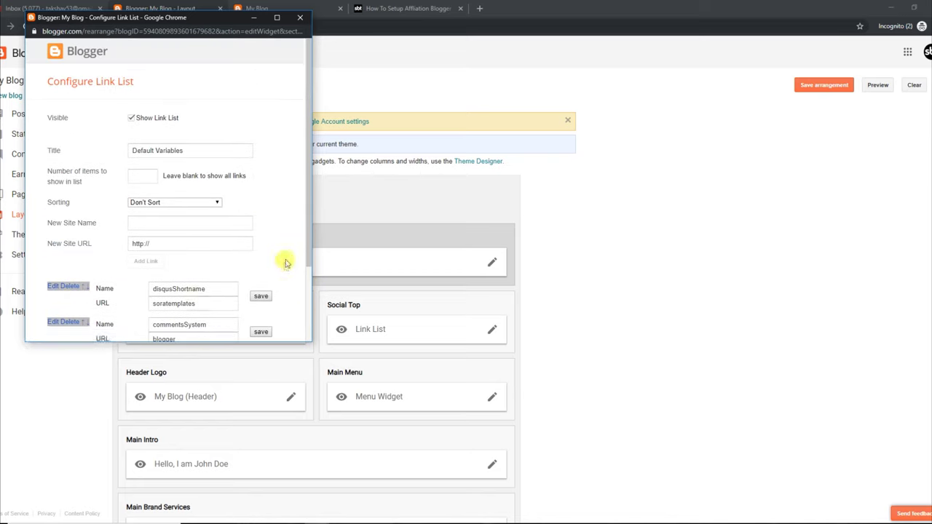
{"action": "scroll", "coordinate": [308, 255], "scroll_direction": "down", "scroll_amount": 3}
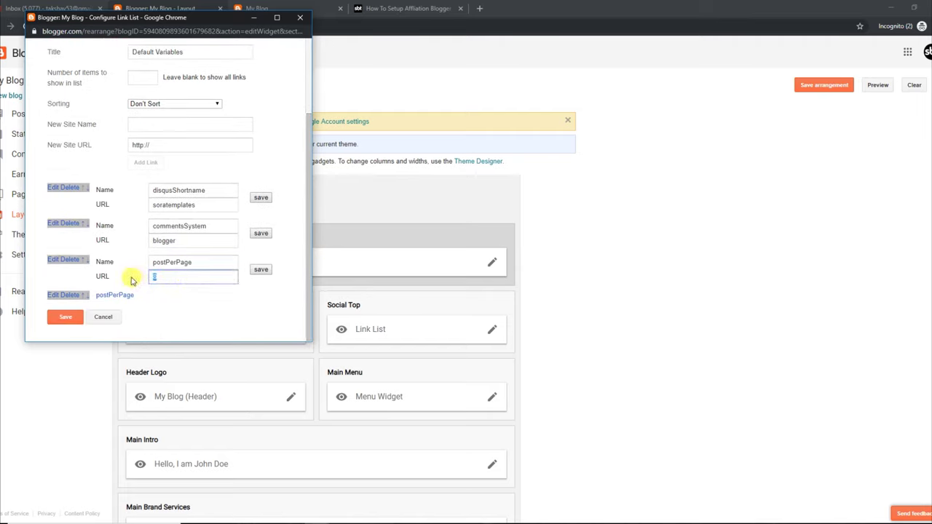
{"action": "left_click", "coordinate": [58, 295]}
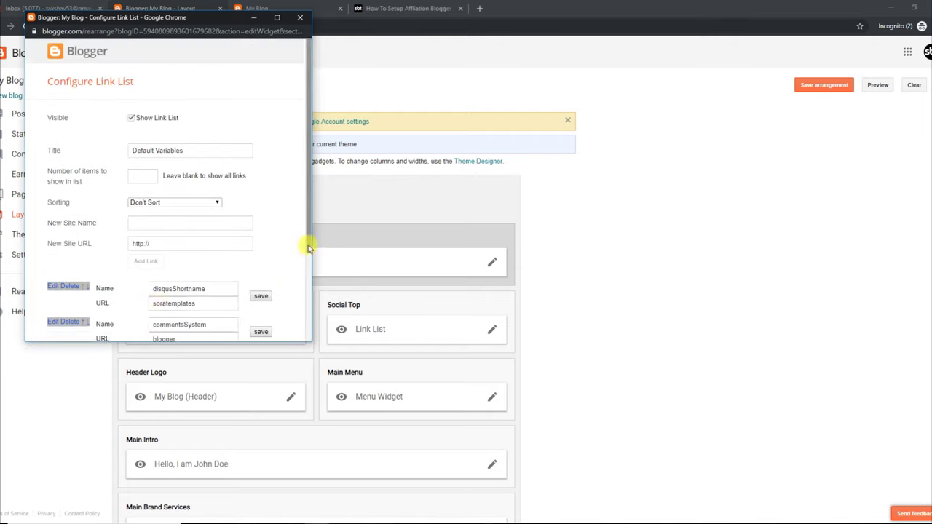
{"action": "scroll", "coordinate": [306, 243], "scroll_direction": "down", "scroll_amount": 3}
Step: Save the Default Variables widget and reload the blog
{"action": "left_click", "coordinate": [167, 288]}
{"action": "left_click", "coordinate": [65, 317]}
{"action": "left_click", "coordinate": [257, 8]}
{"action": "left_click", "coordinate": [26, 26]}
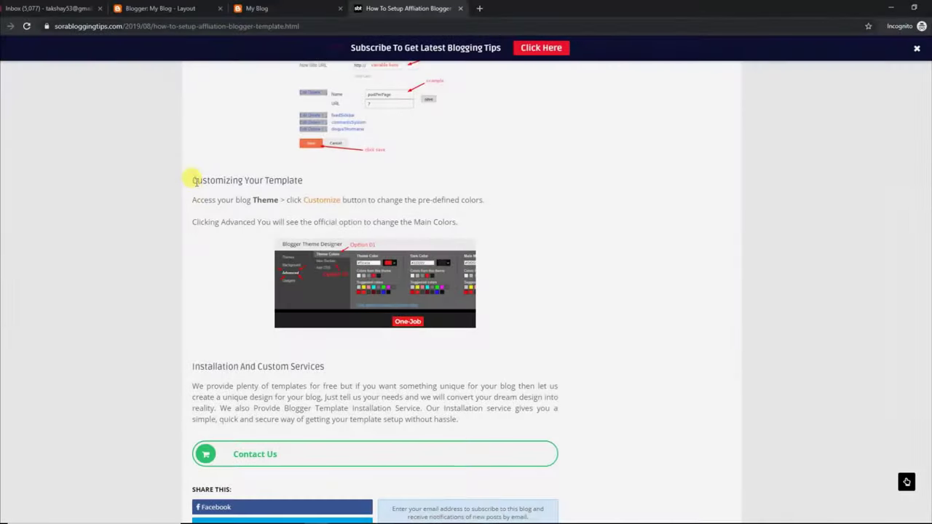
Step: Read the guide's Customizing Your Template instructions on changing the pre-defined and main colors
{"action": "left_click_drag", "start_coordinate": [192, 180], "coordinate": [313, 182]}
{"action": "left_click", "coordinate": [206, 209]}
{"action": "left_click_drag", "start_coordinate": [195, 199], "coordinate": [477, 211]}
{"action": "left_click_drag", "start_coordinate": [192, 221], "coordinate": [500, 223]}
{"action": "left_click", "coordinate": [498, 265]}
Step: Go to the blog's Theme settings in Blogger and open the Theme Designer for the live theme
{"action": "left_click", "coordinate": [317, 6]}
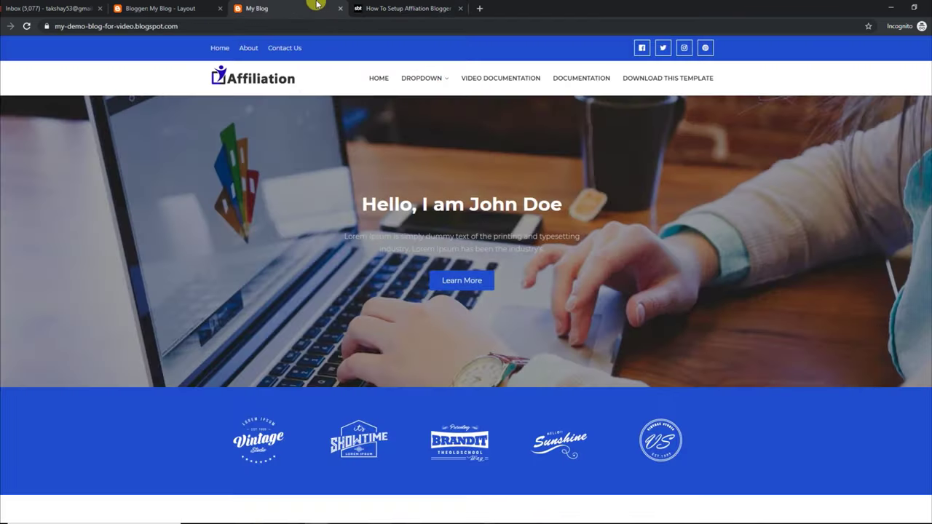
{"action": "left_click", "coordinate": [191, 7]}
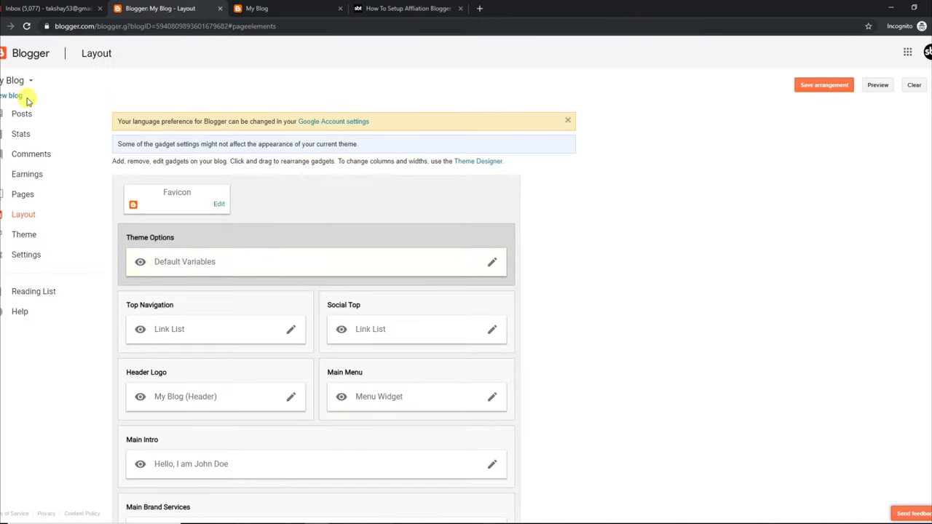
{"action": "left_click", "coordinate": [25, 234]}
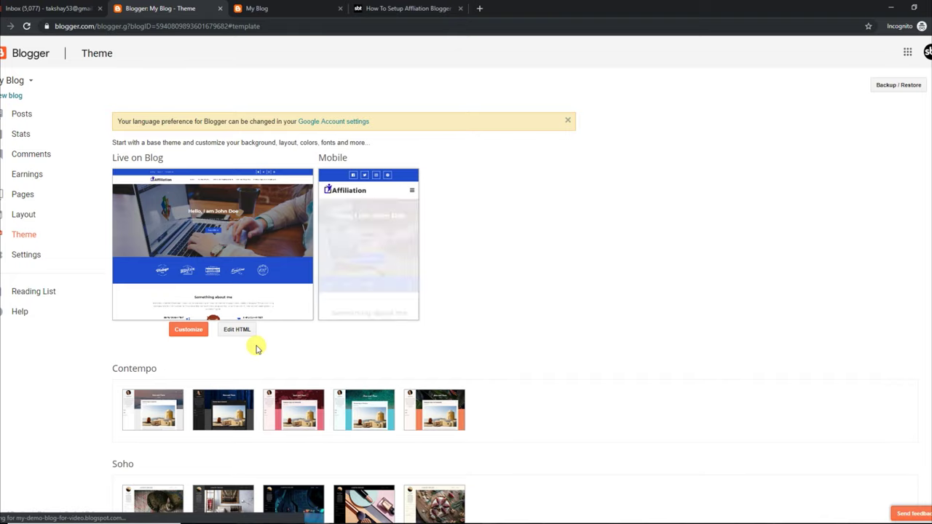
{"action": "left_click", "coordinate": [187, 331]}
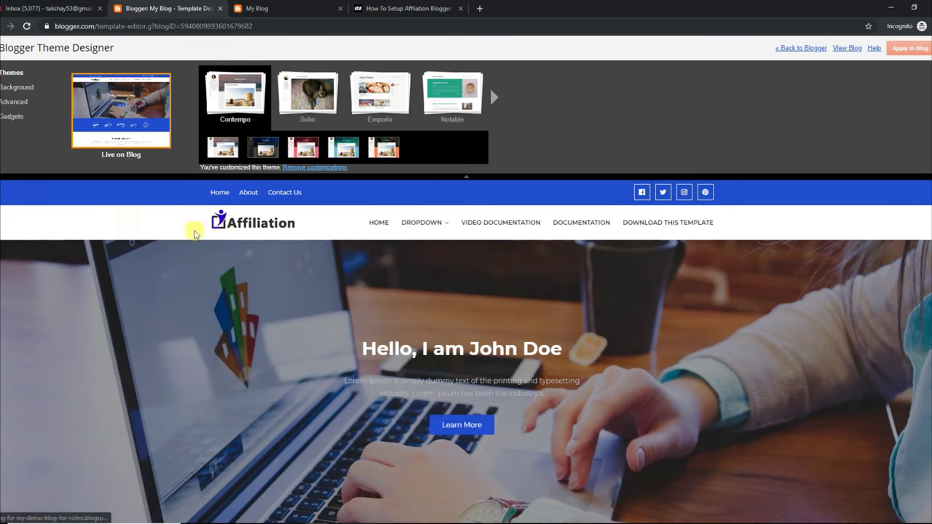
Step: Choose the lime-green suggested theme as the main color theme and inspect the whole blog in the enlarged preview
{"action": "left_click", "coordinate": [17, 88]}
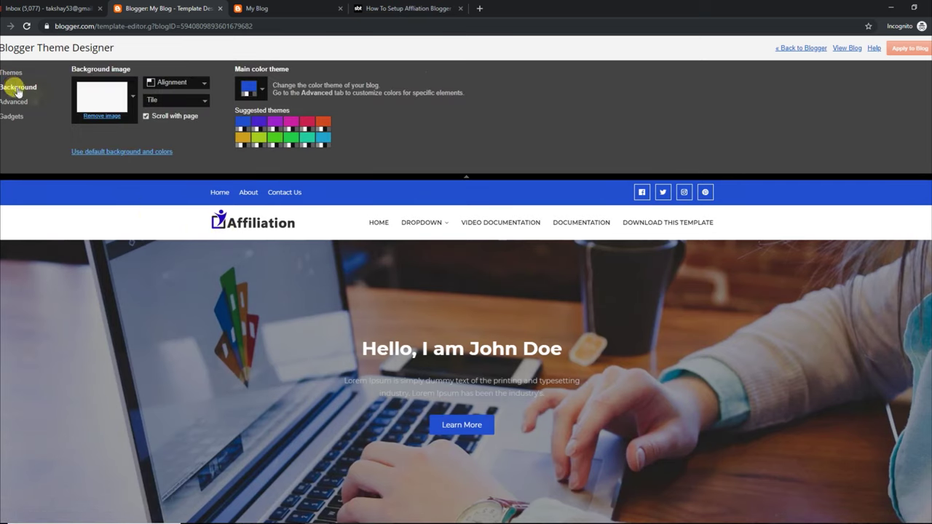
{"action": "left_click", "coordinate": [253, 139]}
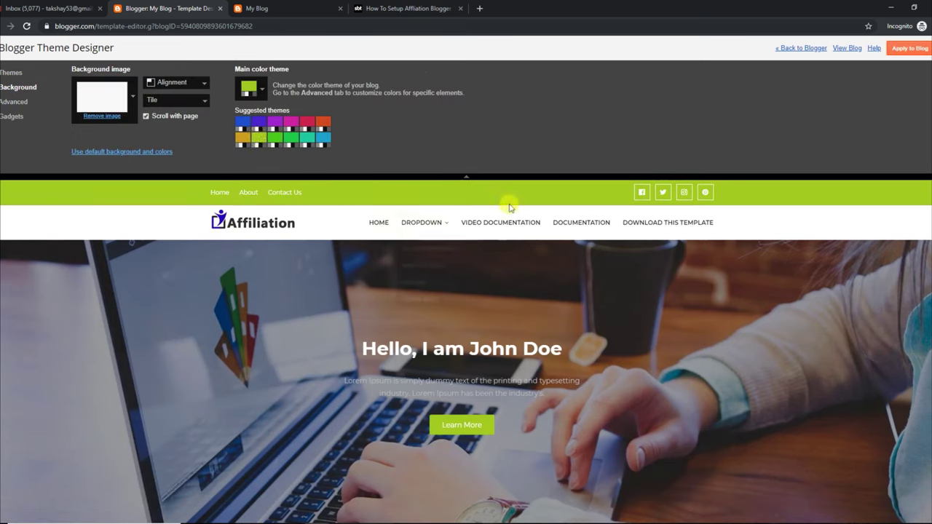
{"action": "left_click", "coordinate": [466, 178]}
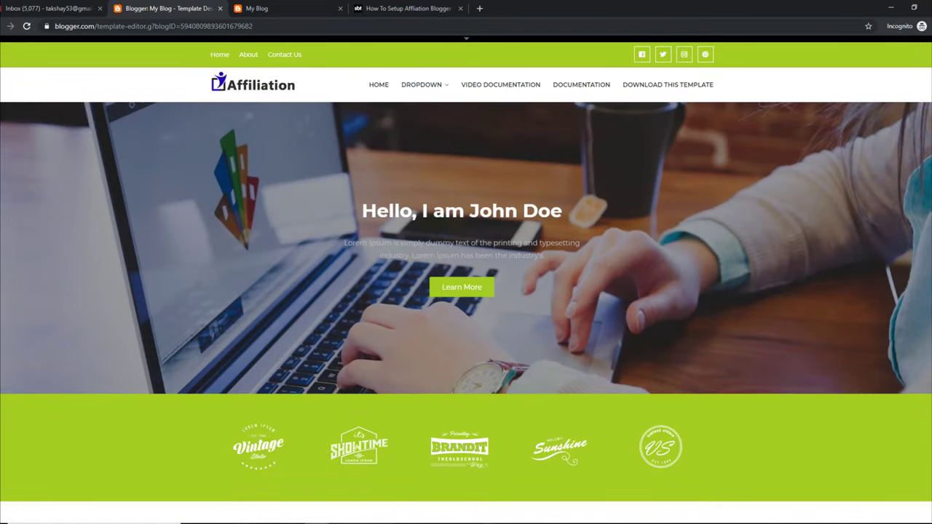
{"action": "scroll", "coordinate": [466, 282], "scroll_direction": "down", "scroll_amount": 15}
{"action": "scroll", "coordinate": [466, 283], "scroll_direction": "up", "scroll_amount": 10}
{"action": "scroll", "coordinate": [827, 243], "scroll_direction": "up", "scroll_amount": 5}
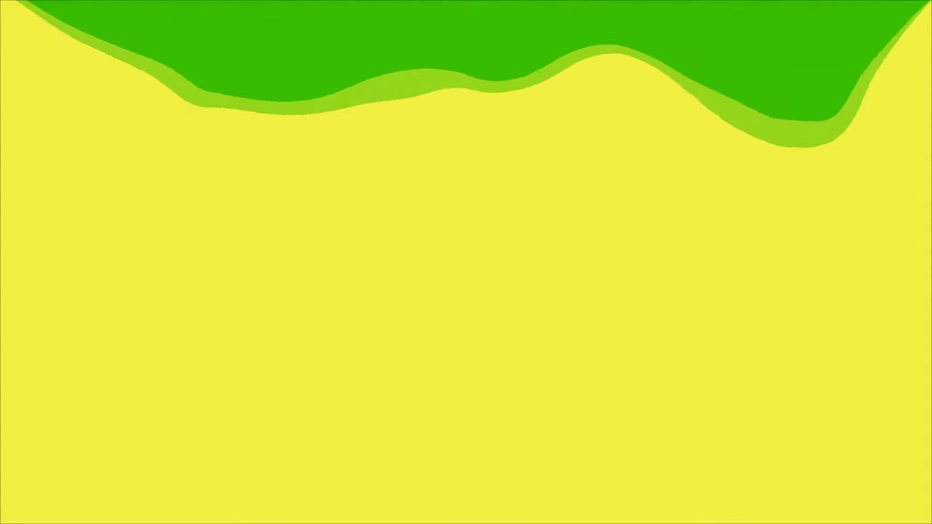